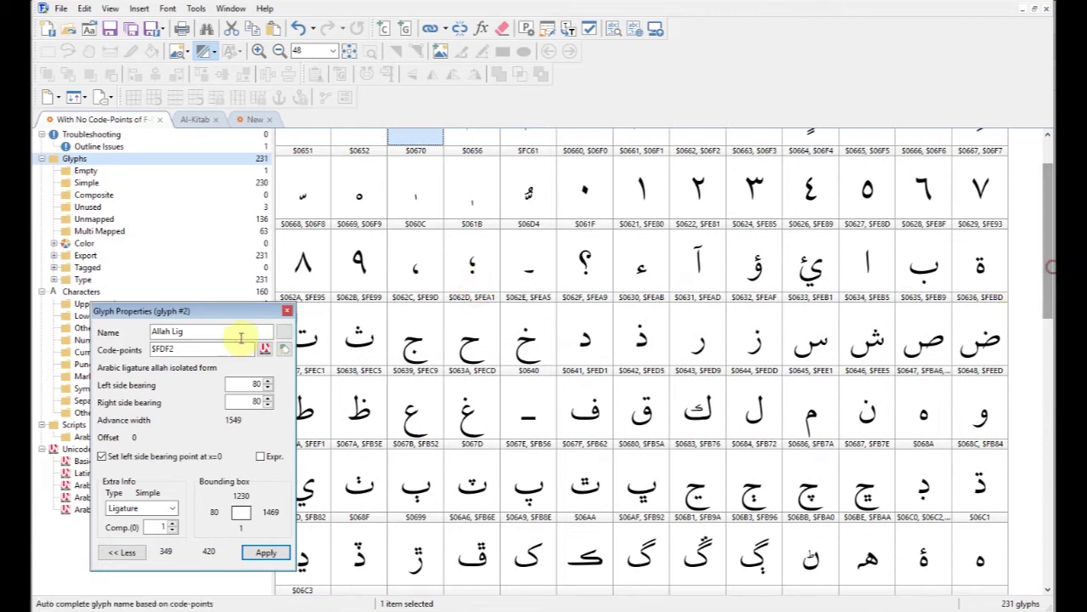
- Move the Glyph Properties window out of the way and look through the glyph overview down to the unmapped letter forms
drag(226, 316, 192, 334)
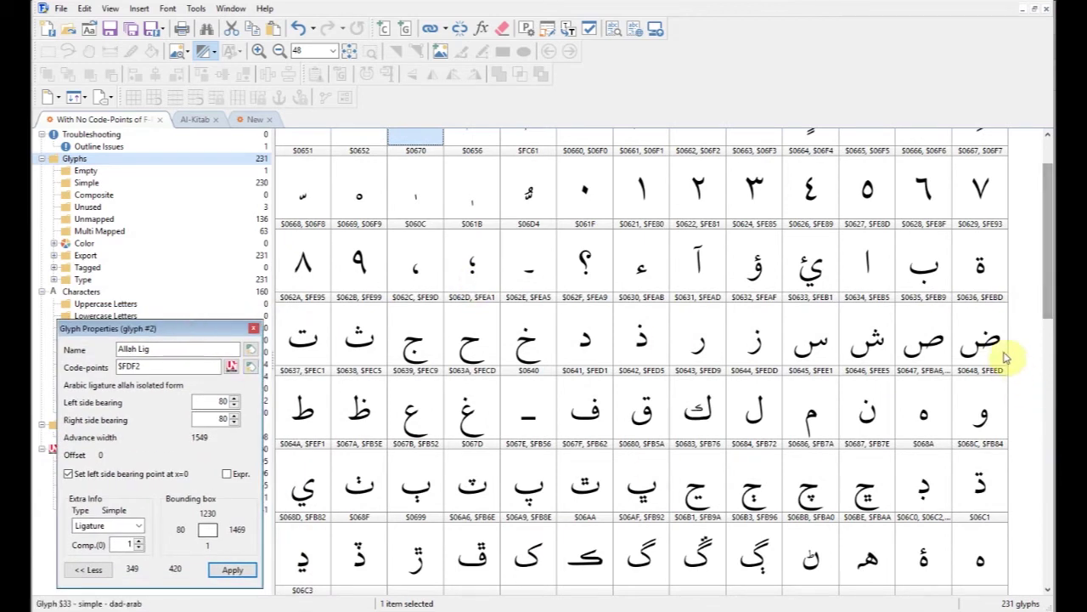
drag(1045, 266, 1052, 429)
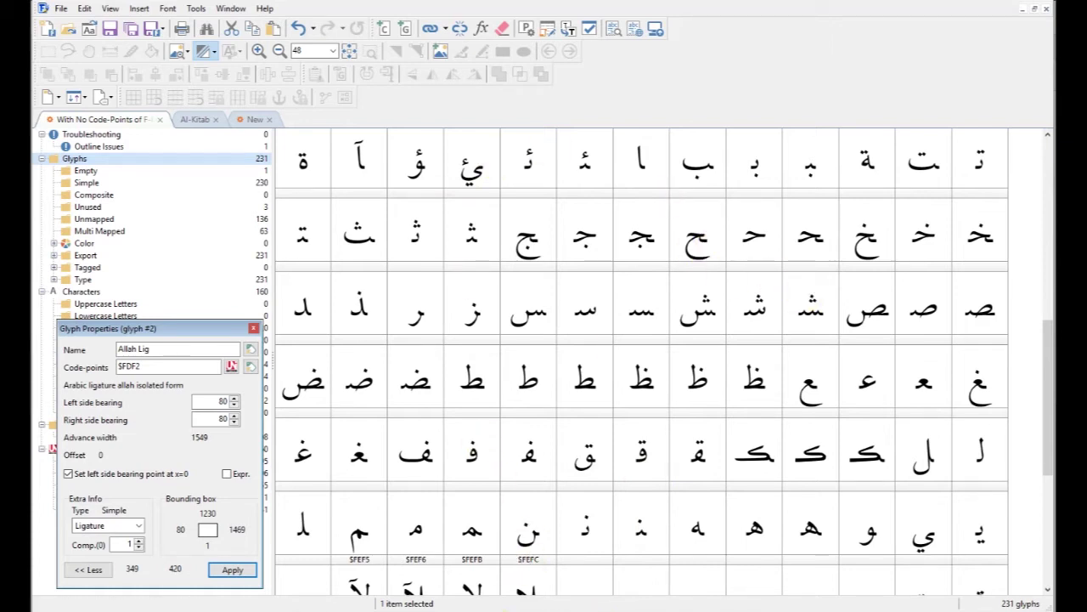
- Switch to the Word document and highlight the line about OPEN TYPE DESIGNER in Font Creator
key(alt+Tab)
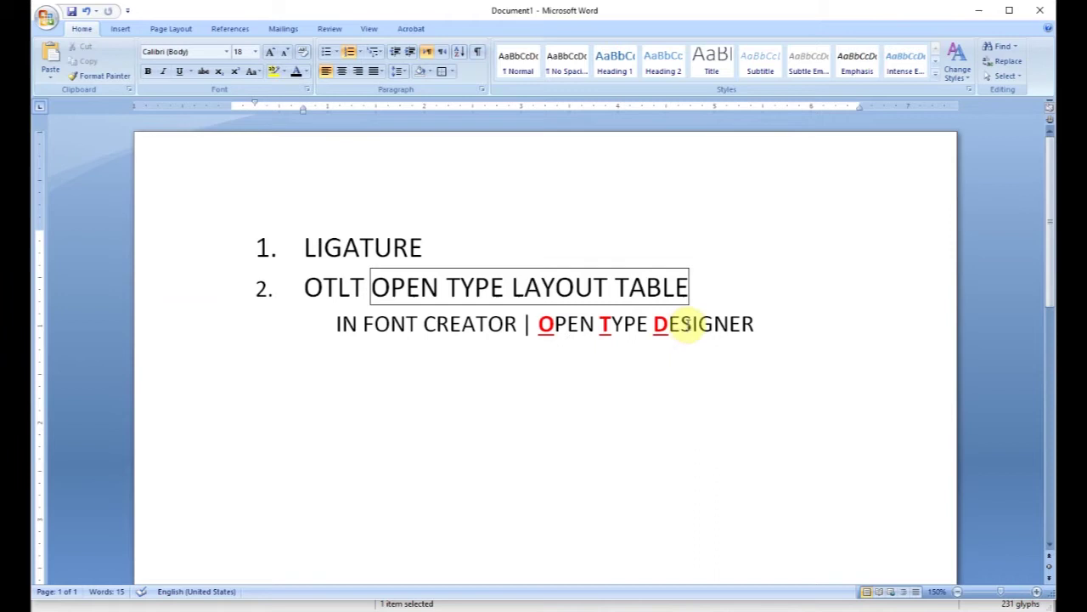
click(359, 326)
drag(338, 325, 691, 326)
click(558, 327)
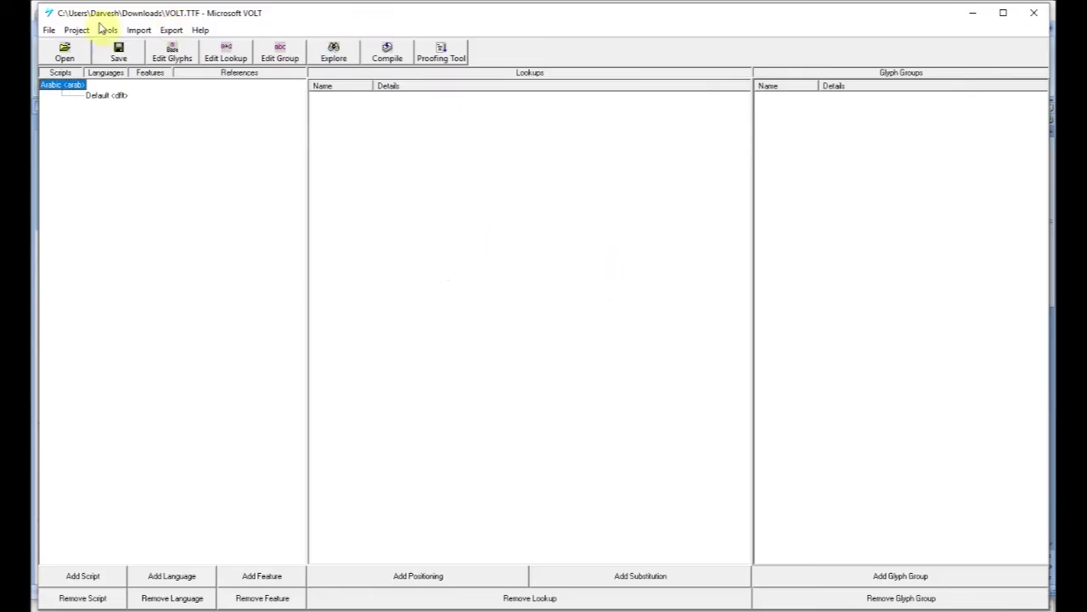
- Switch to Microsoft VOLT, shrink and reposition its window to view the VOLT.TTF project, and minimize it
drag(35, 3, 166, 100)
drag(655, 112, 614, 75)
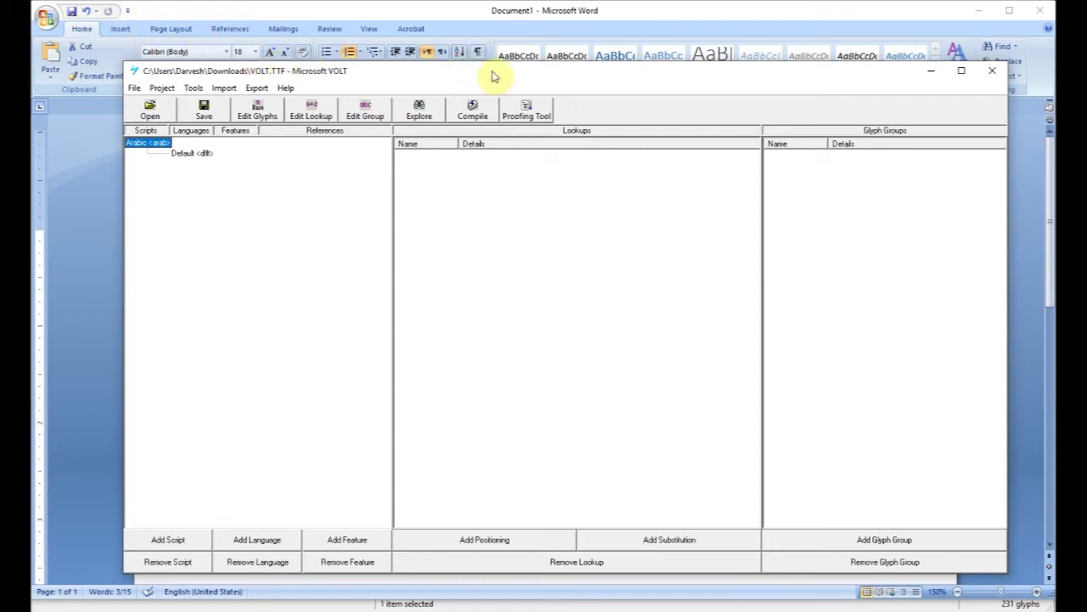
drag(547, 76, 536, 70)
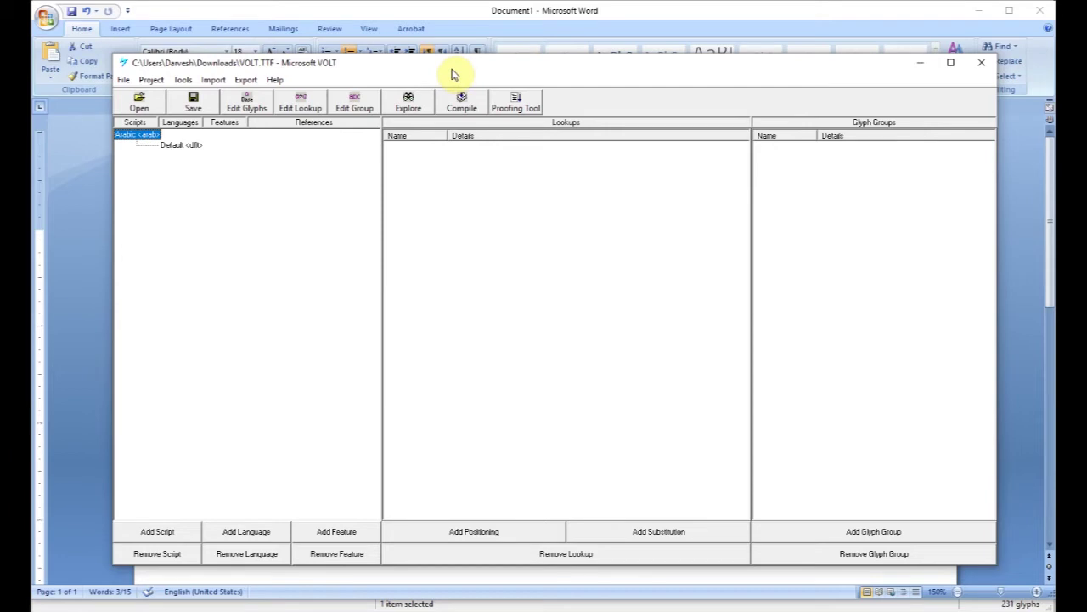
drag(444, 70, 447, 53)
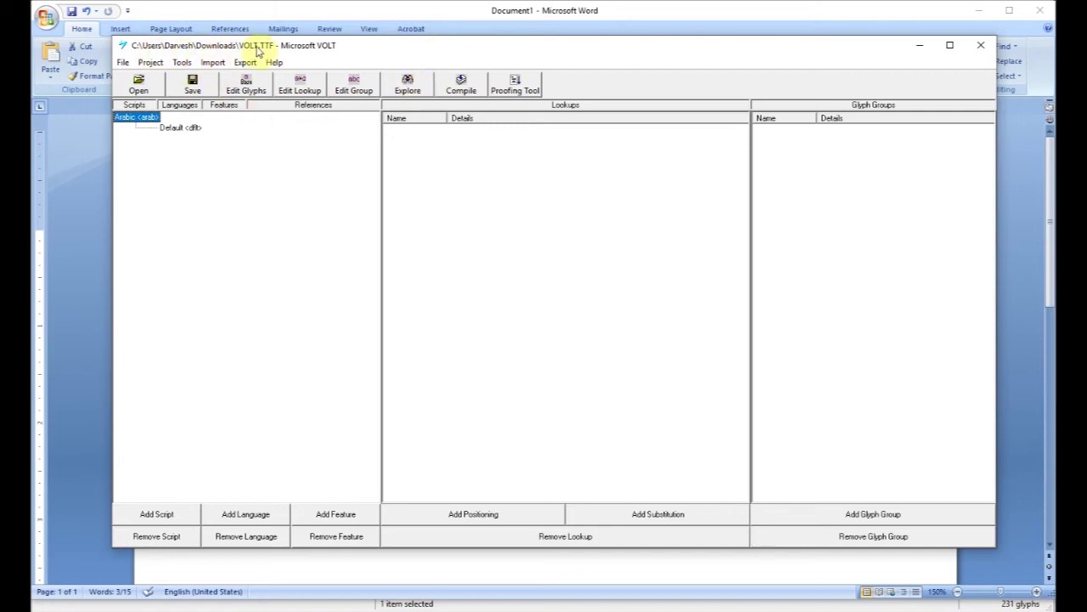
click(921, 51)
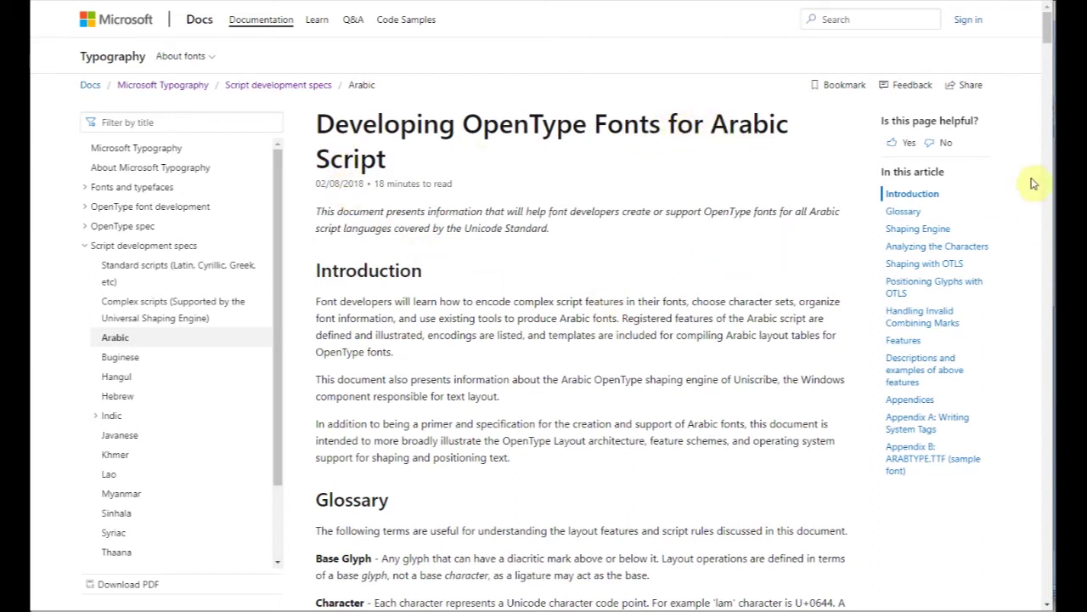
- Examine the Microsoft Typography page on Arabic script, covering the diacritic classes and the tables of substitution and positioning features
drag(1046, 34, 1052, 166)
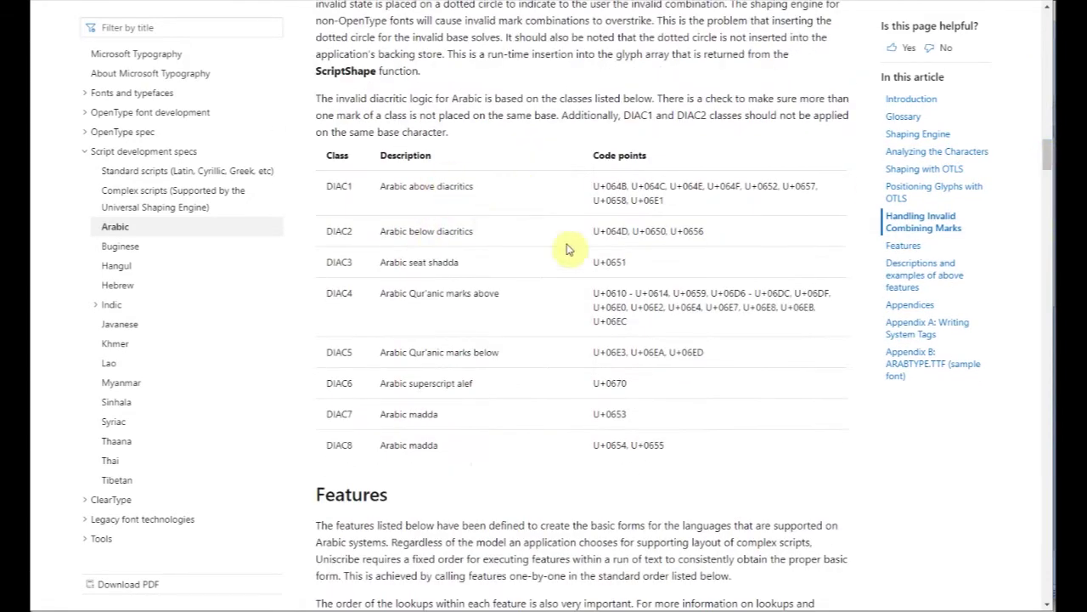
scroll(628, 256, down, 8)
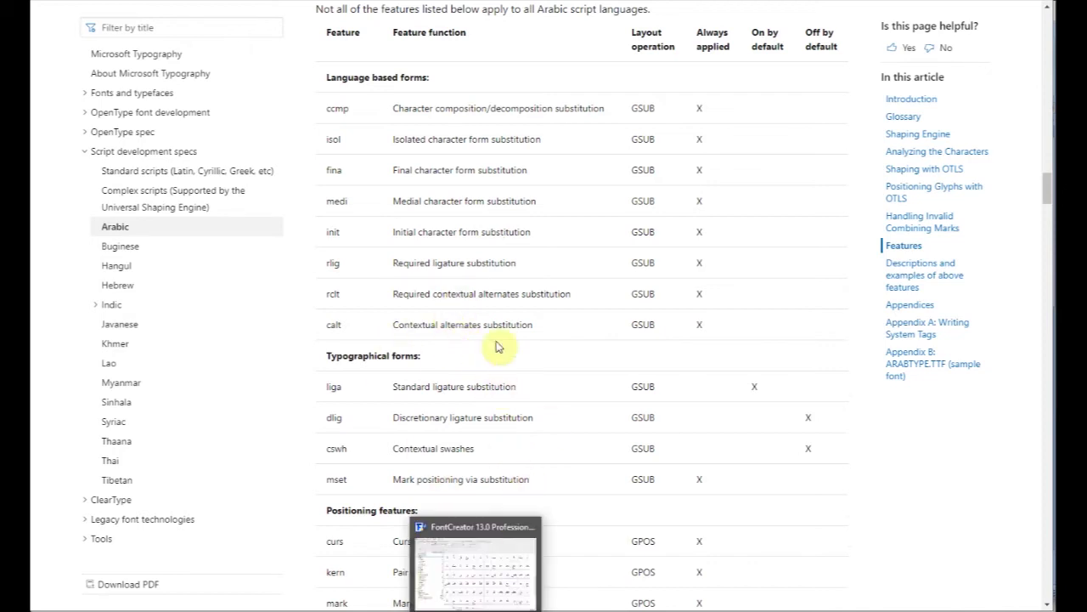
scroll(565, 418, down, 3)
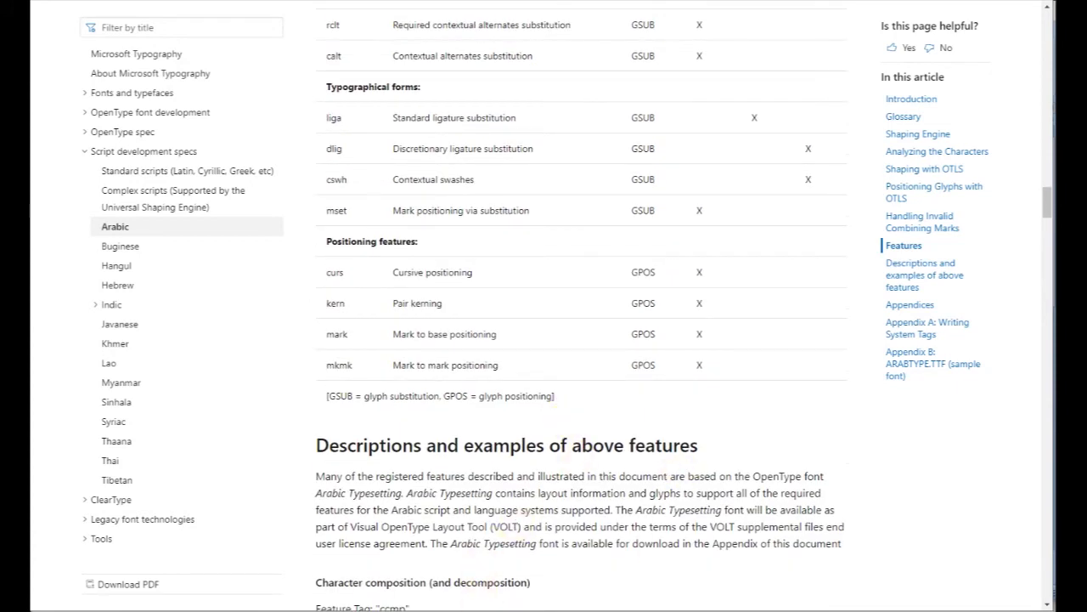
key(alt+Tab)
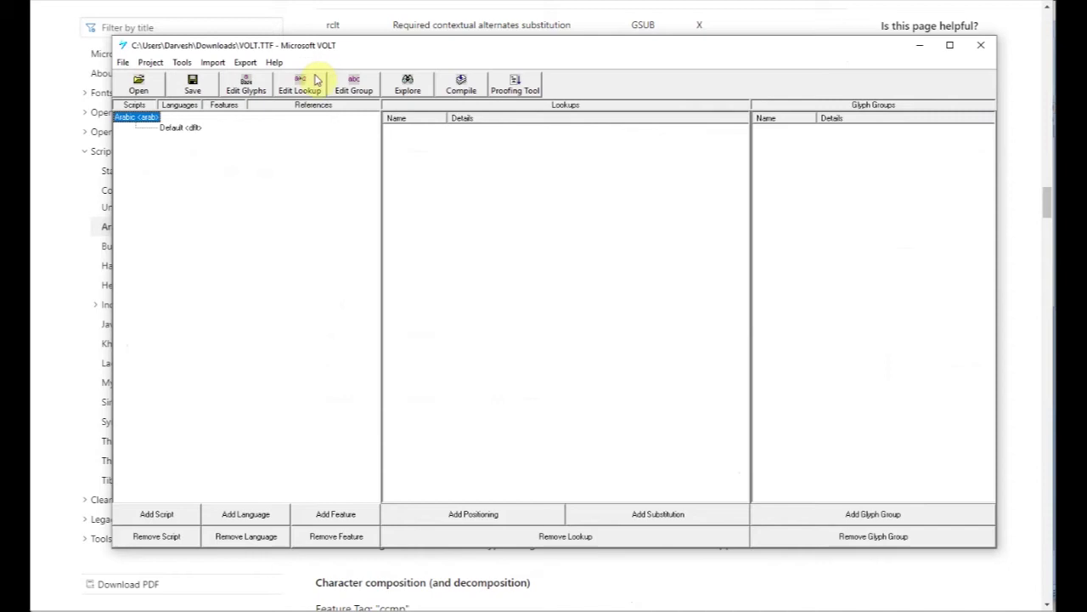
click(919, 45)
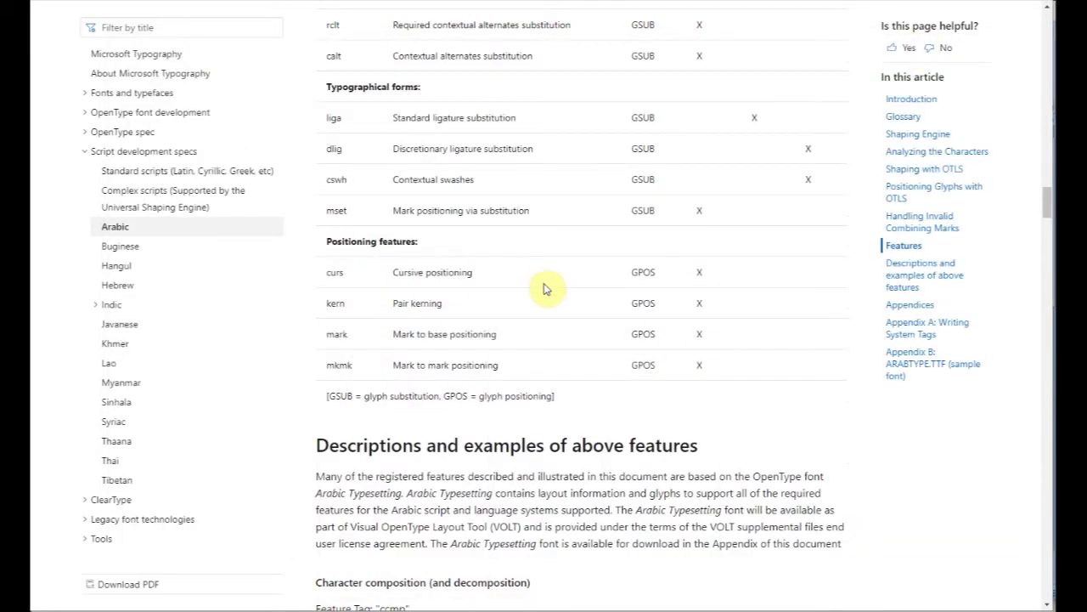
scroll(544, 287, up, 6)
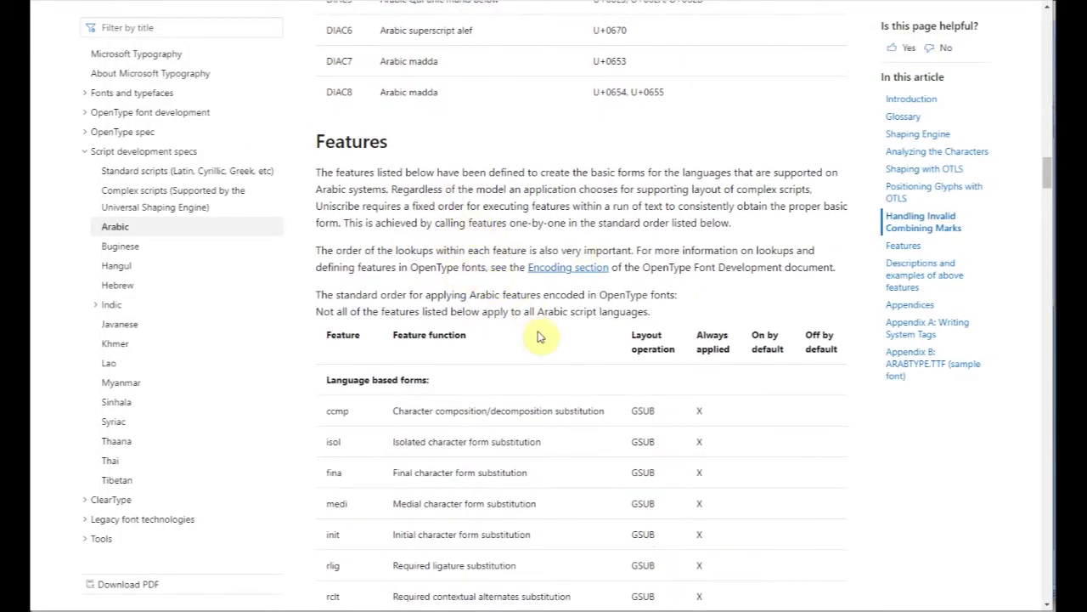
scroll(541, 334, up, 3)
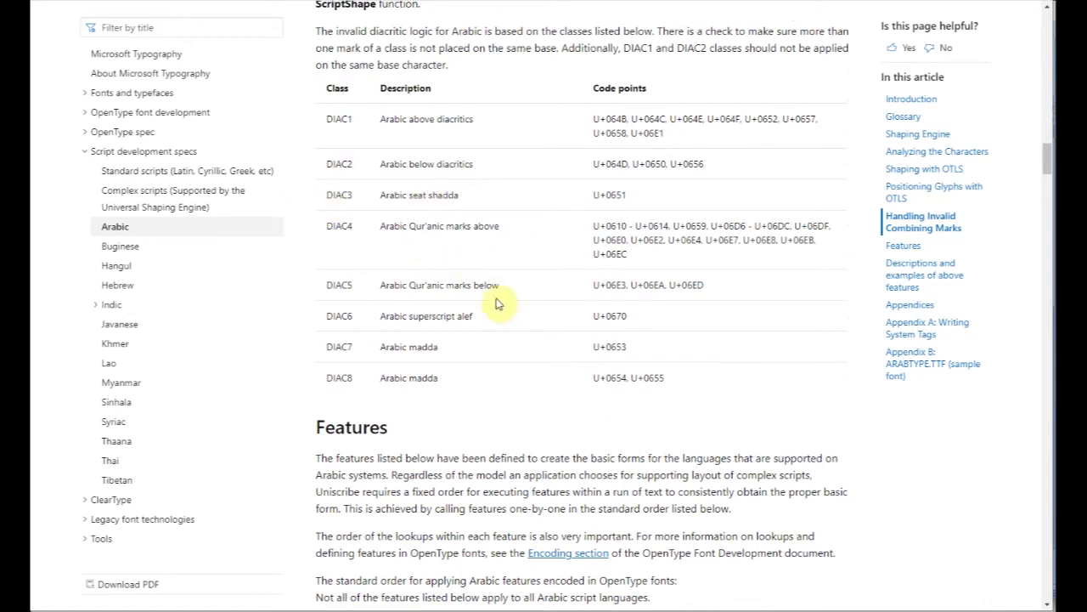
scroll(520, 336, up, 2)
scroll(521, 337, up, 3)
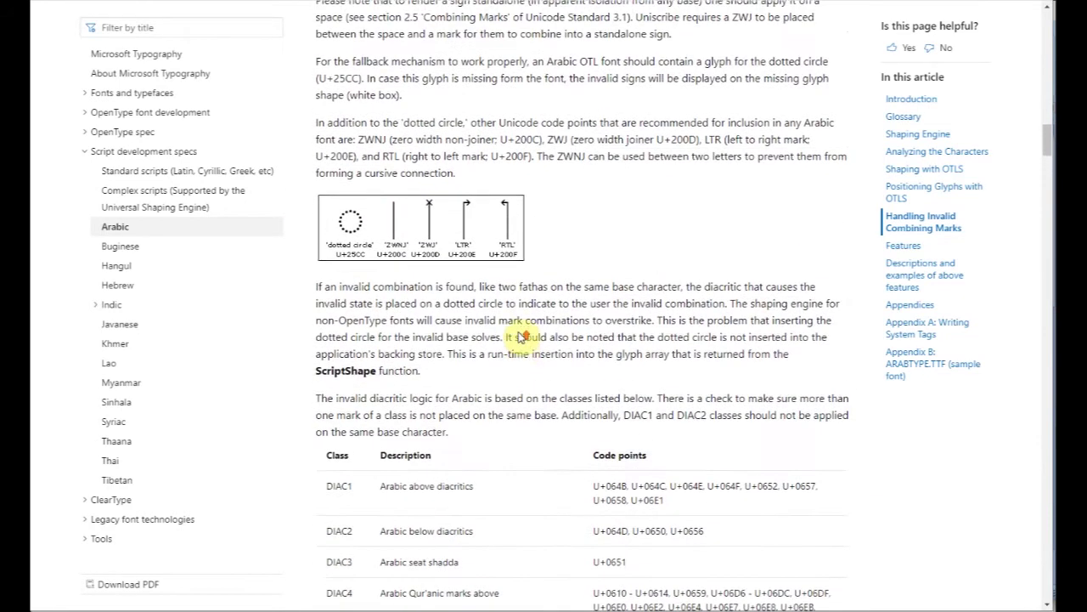
drag(1050, 144, 1035, 26)
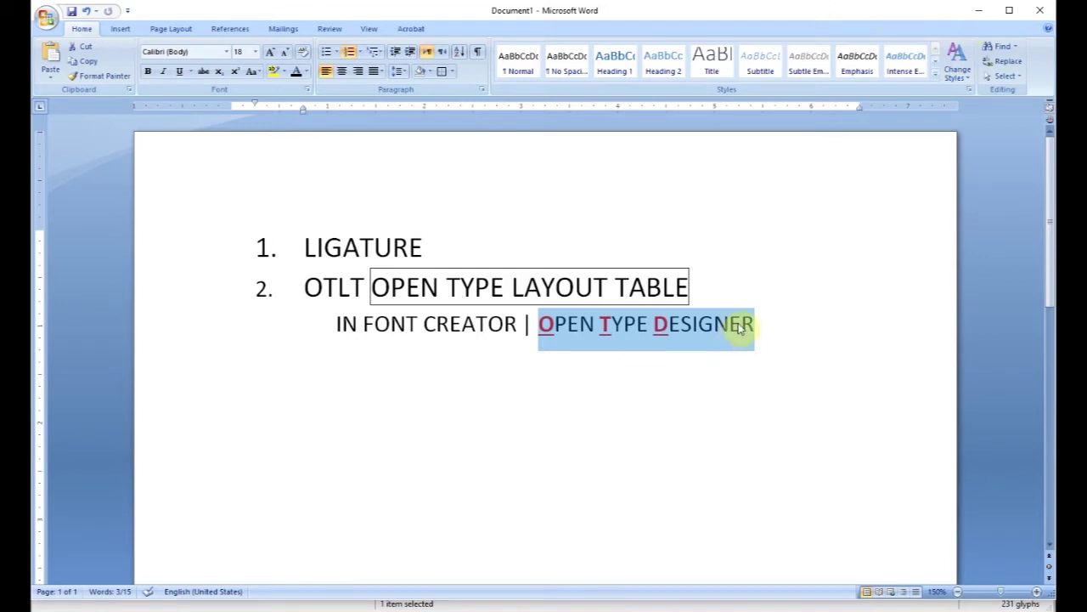
- Switch to the Illustrator sketch and undo the brush strokes below the Result, Input2 and Input1 headings
click(975, 12)
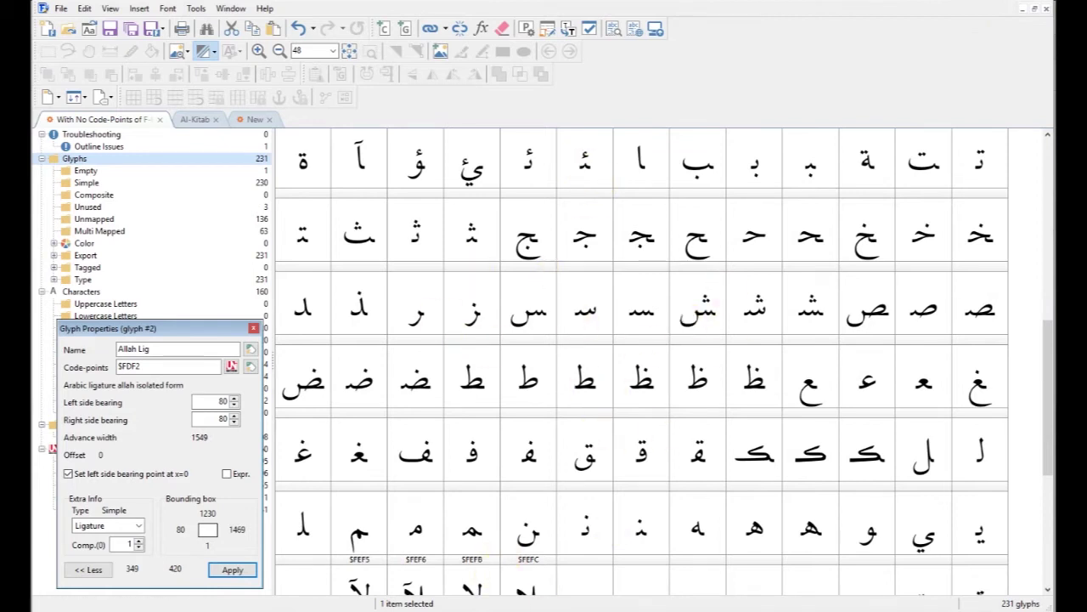
mouse_move(508, 610)
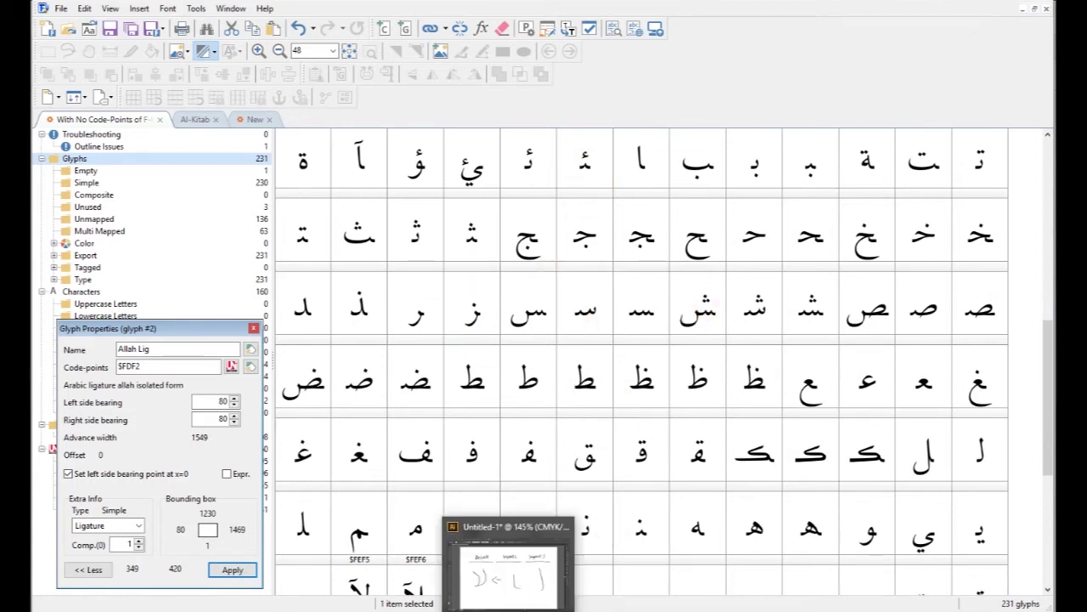
click(508, 577)
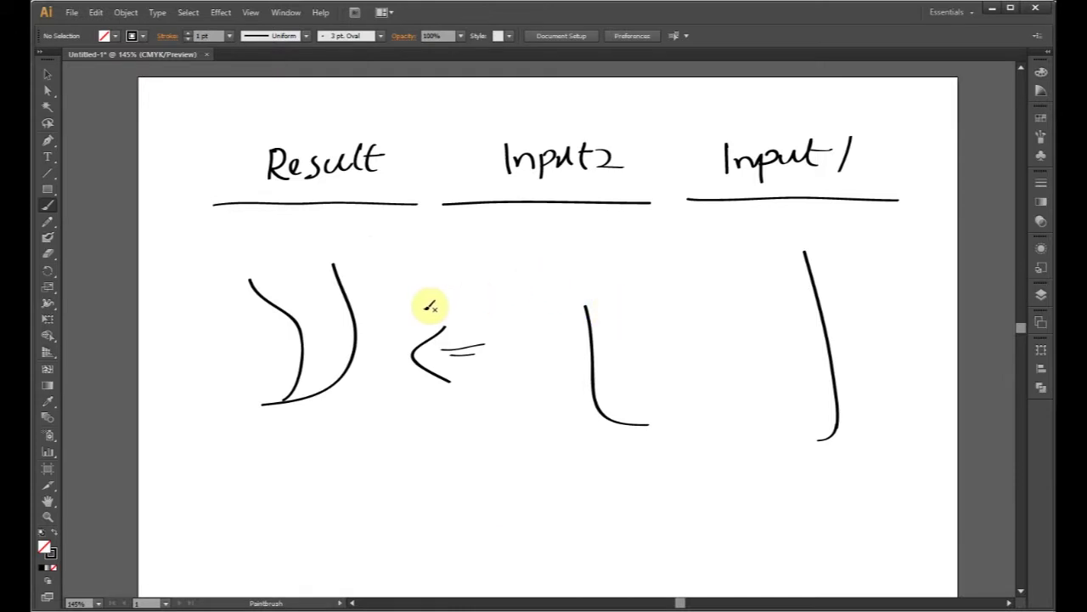
key(ctrl+z)
key(ctrl+z)
key(ctrl+z)
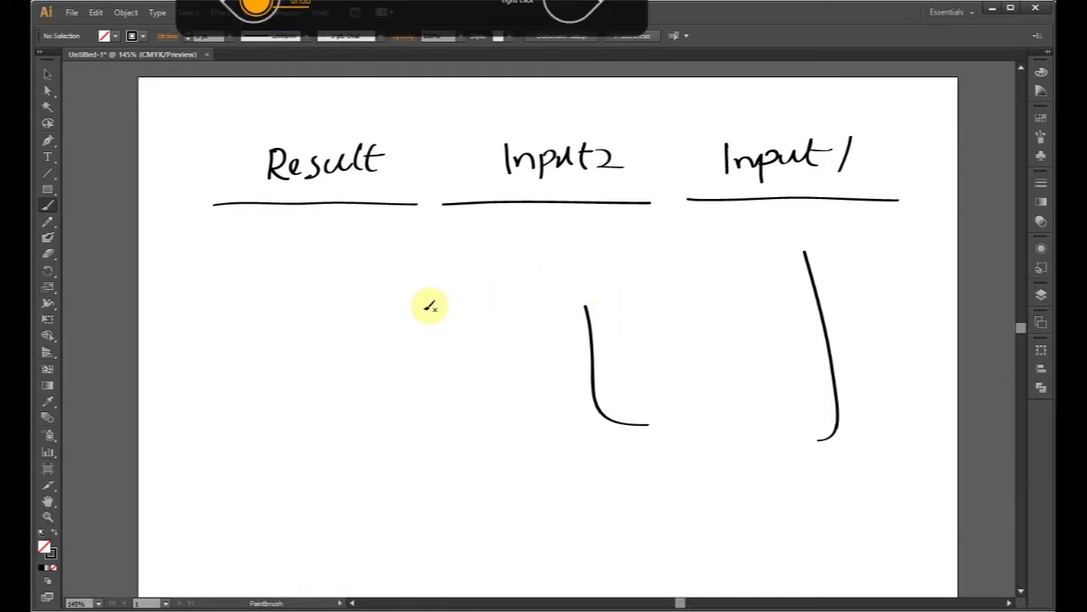
key(ctrl+z)
key(ctrl+z)
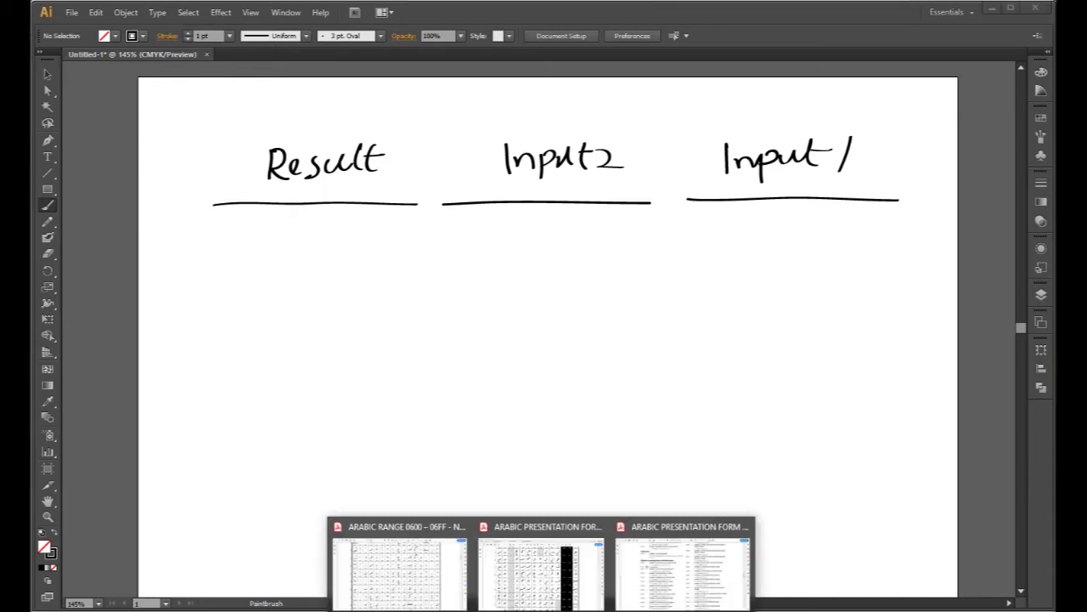
- Switch to the ARABIC RANGE 0600 – 06FF chart in Acrobat Reader and point out code points 0625 and 0626
click(433, 575)
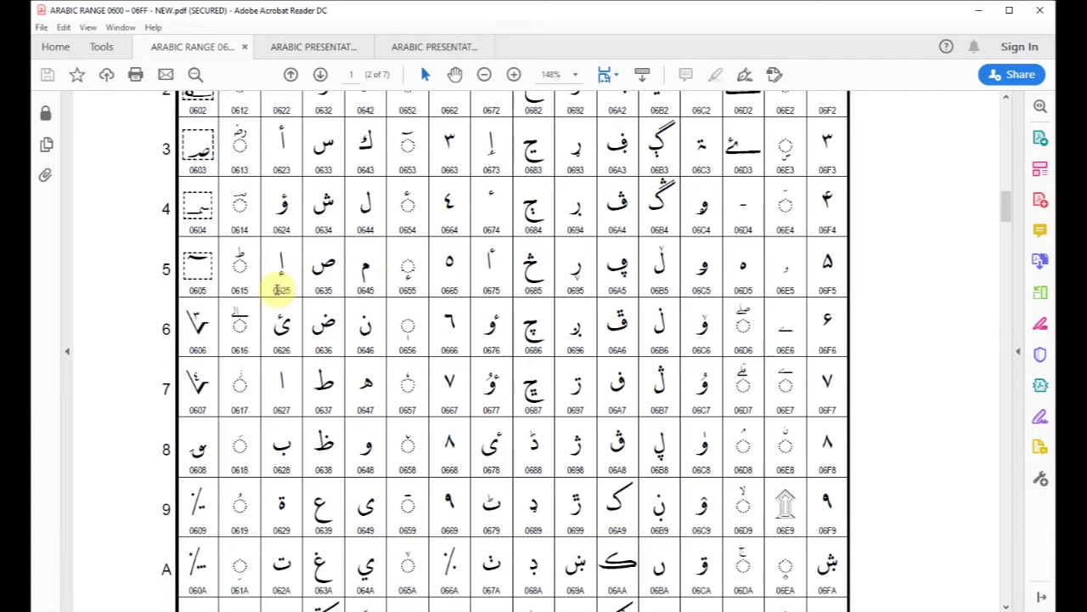
drag(277, 289, 283, 350)
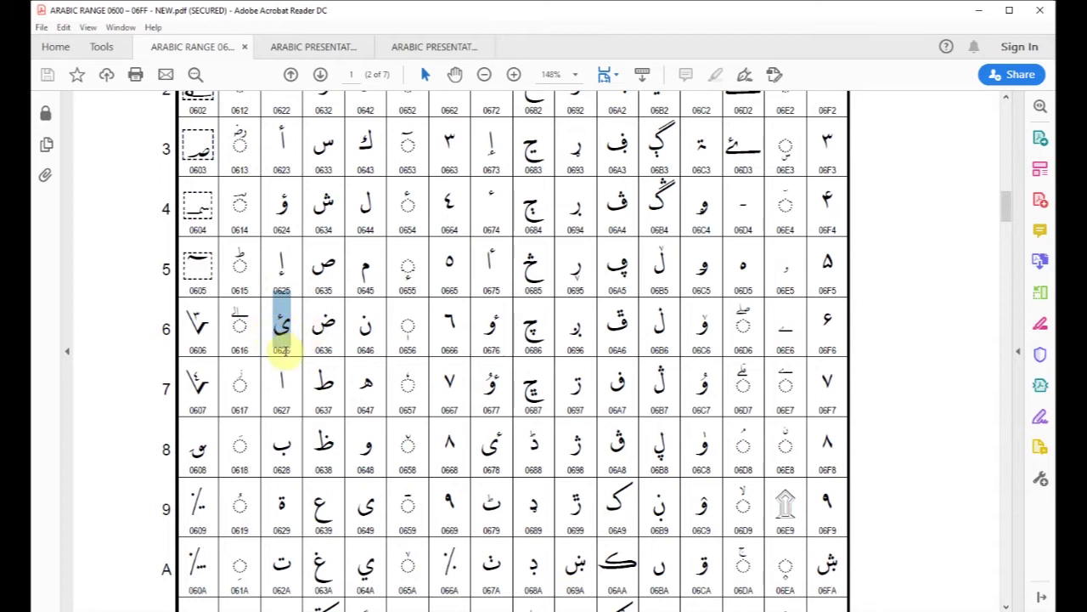
click(283, 350)
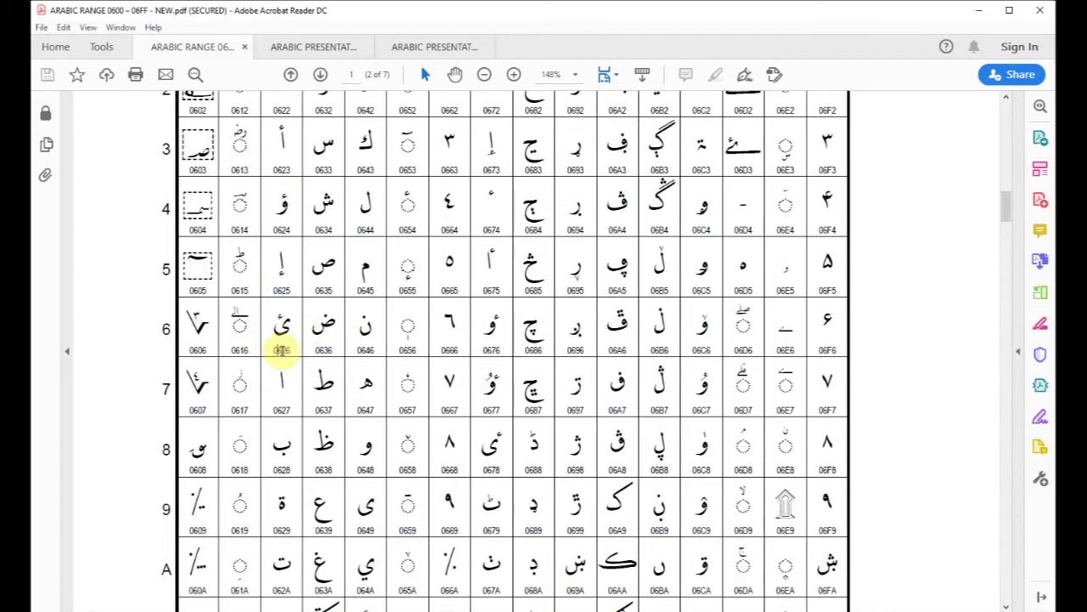
scroll(655, 303, up, 3)
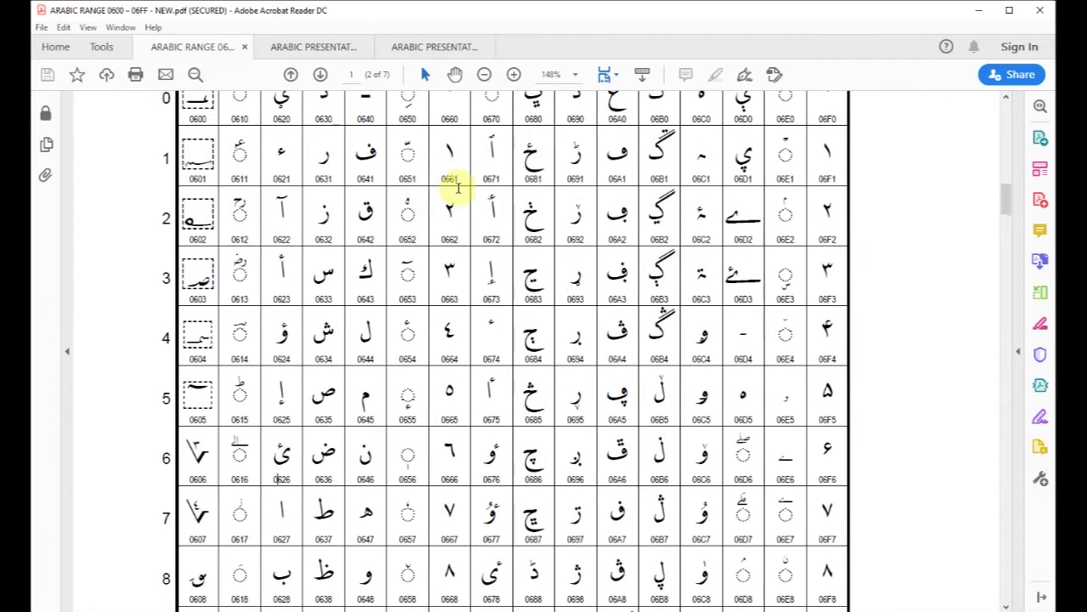
- Look through the ARABIC PRESENTATION FORM - A chart back to its first table page
click(314, 47)
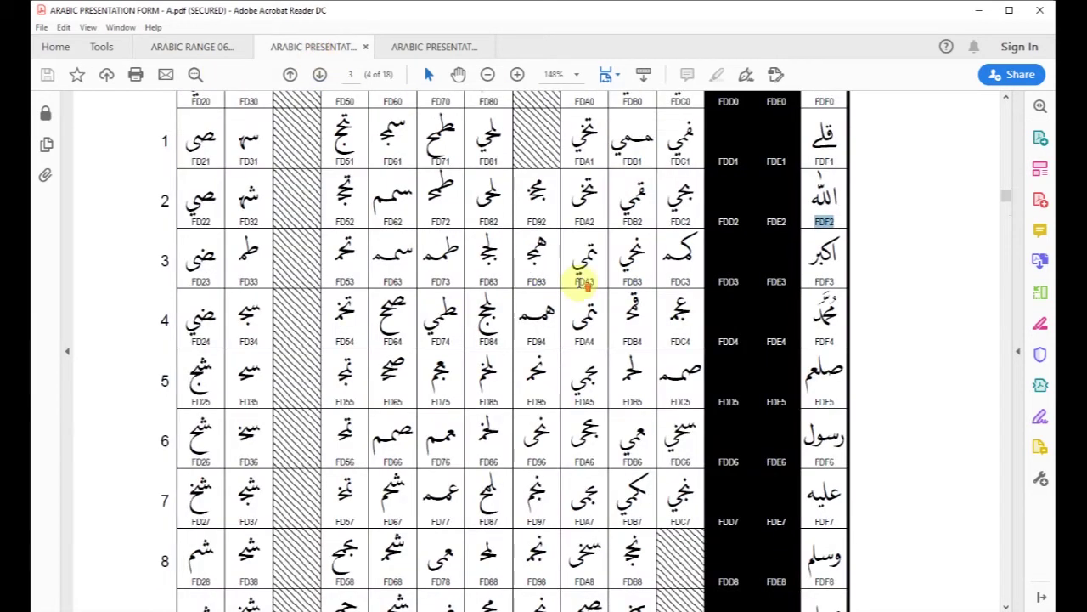
scroll(584, 283, up, 10)
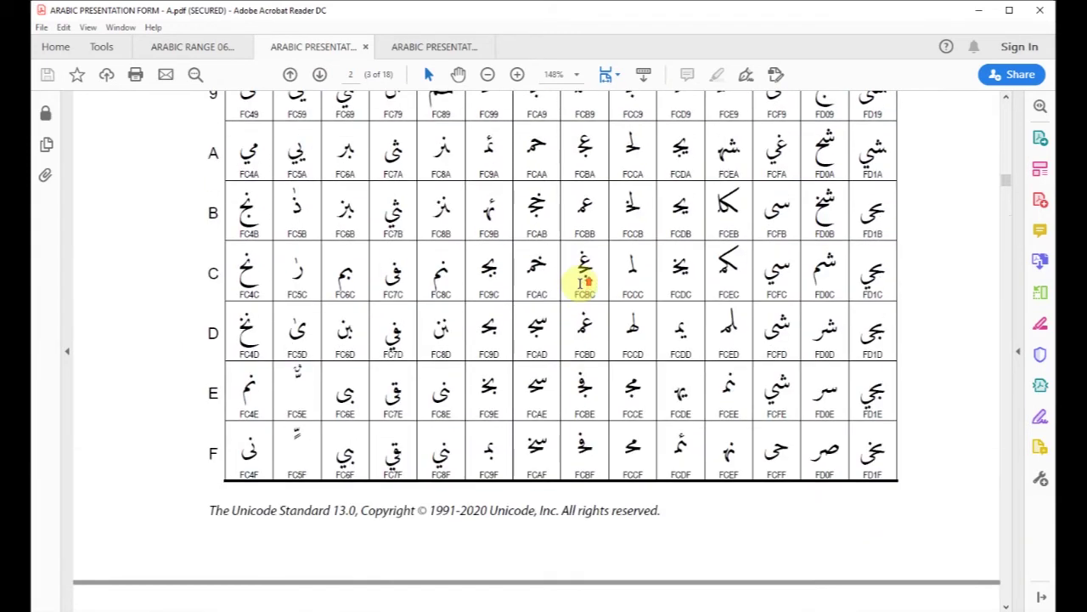
scroll(585, 282, up, 3)
drag(1007, 176, 1006, 148)
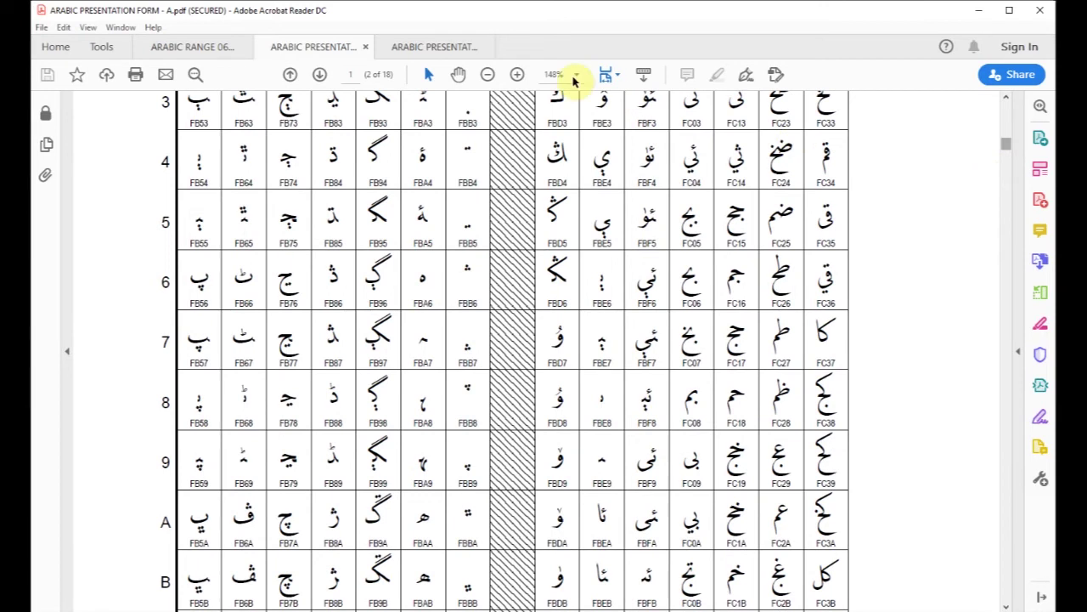
- Open the ARABIC PRESENTATION FORM - B chart and highlight the isolated alef's code FE8D
click(444, 49)
scroll(595, 310, up, 10)
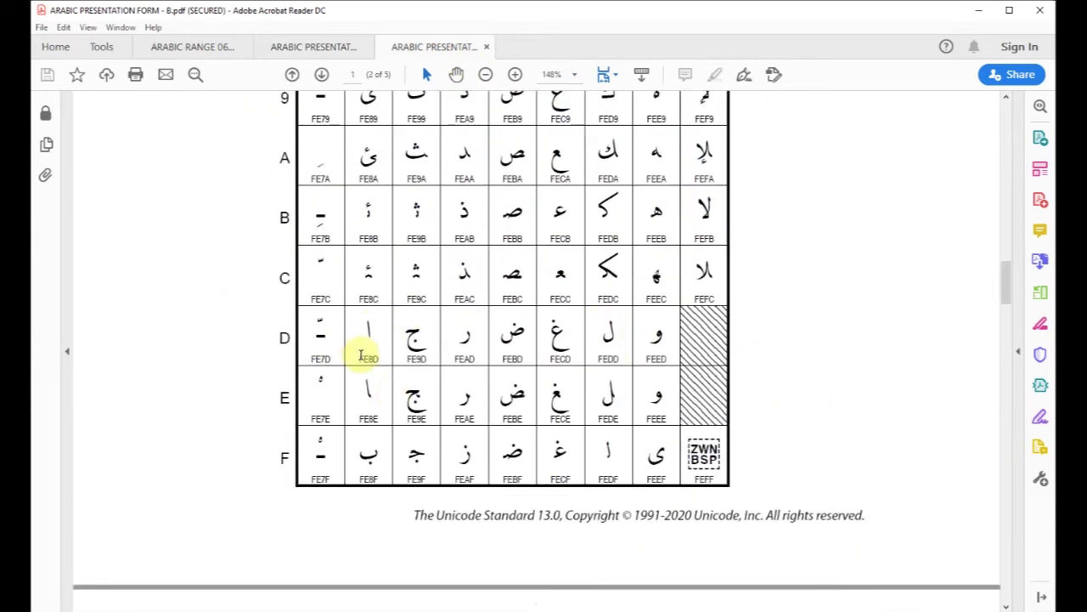
double_click(368, 359)
- Switch to FontCreator, select the kaf glyph in the overview and highlight its code-points
key(alt+Tab)
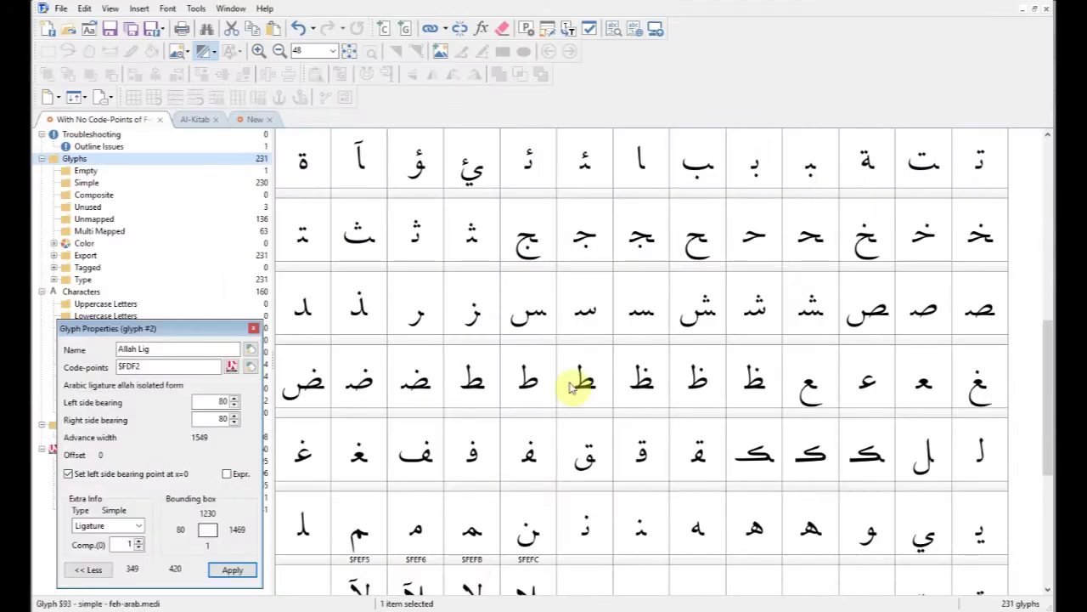
drag(1049, 352, 1052, 239)
click(697, 258)
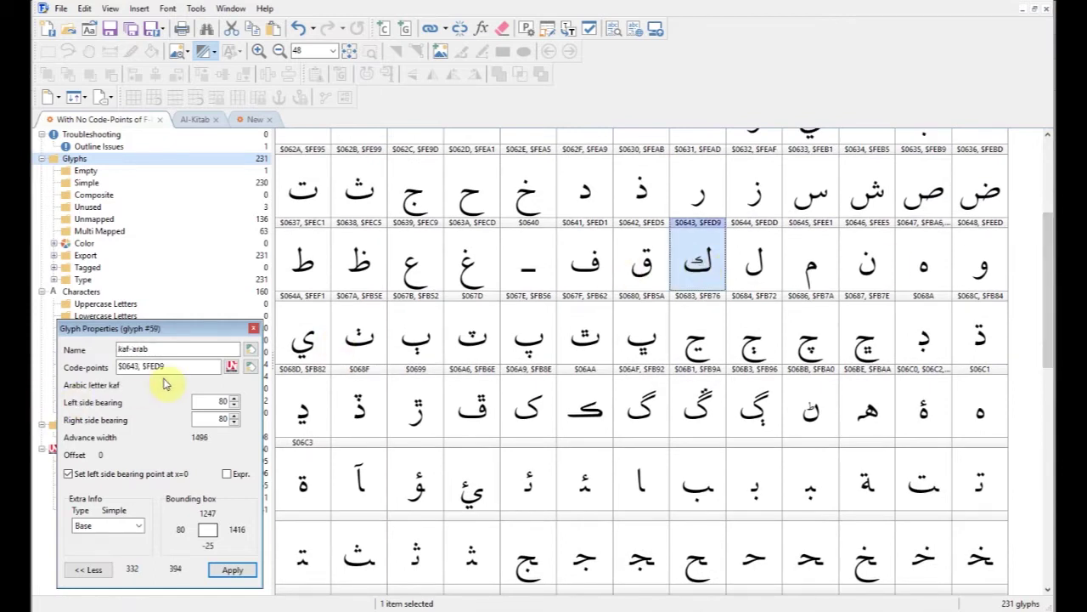
drag(167, 368, 116, 367)
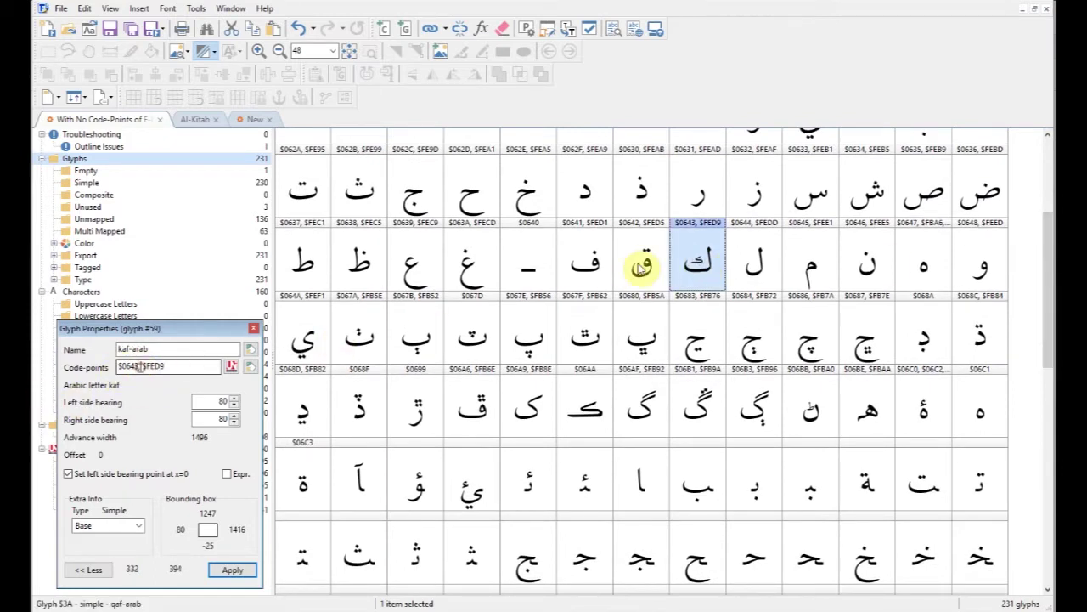
- Select the feh glyph in the overview and highlight its code-points
click(585, 259)
drag(167, 365, 109, 370)
click(165, 365)
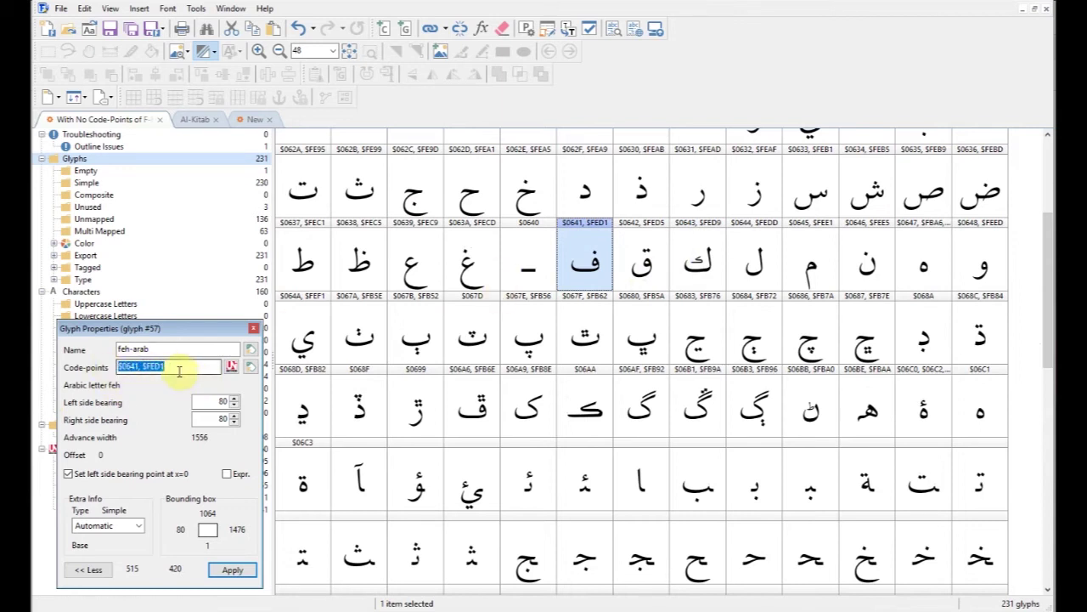
drag(170, 367, 114, 369)
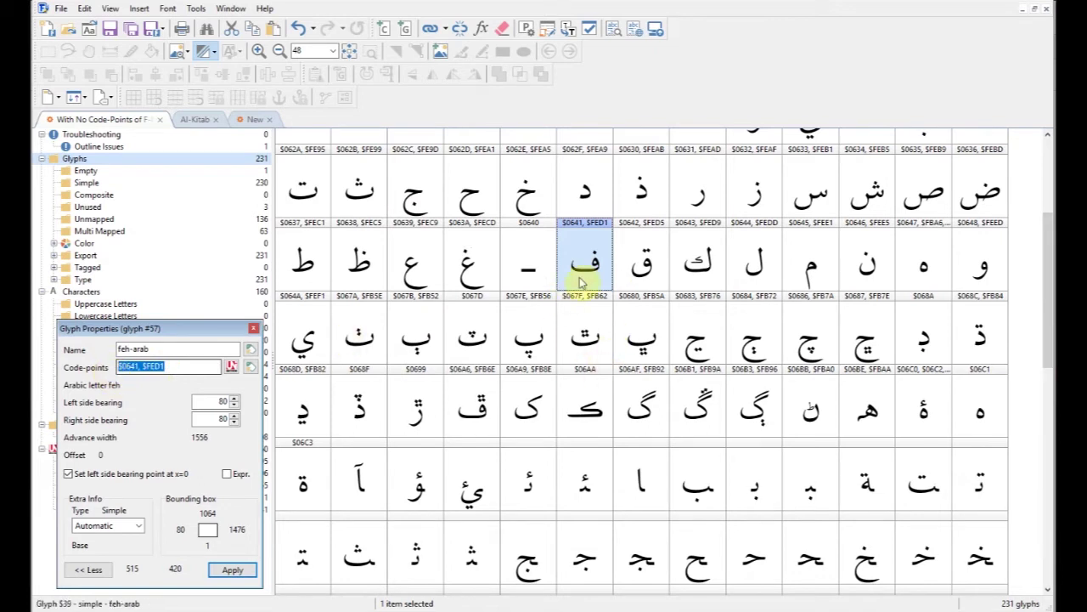
- Switch to the Illustrator page and draw a feh under Input1, an equals sign under Input2 and the initial feh under Result
key(Escape)
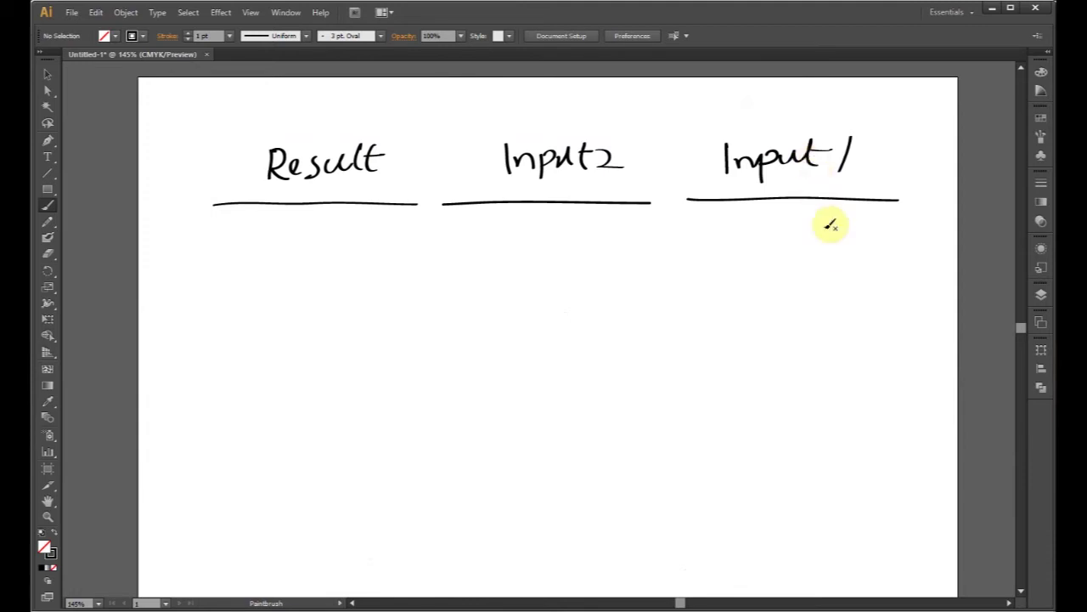
mouse_move(814, 262)
mouse_down()
mouse_move(823, 293)
mouse_move(797, 299)
mouse_move(767, 300)
mouse_move(747, 259)
mouse_up()
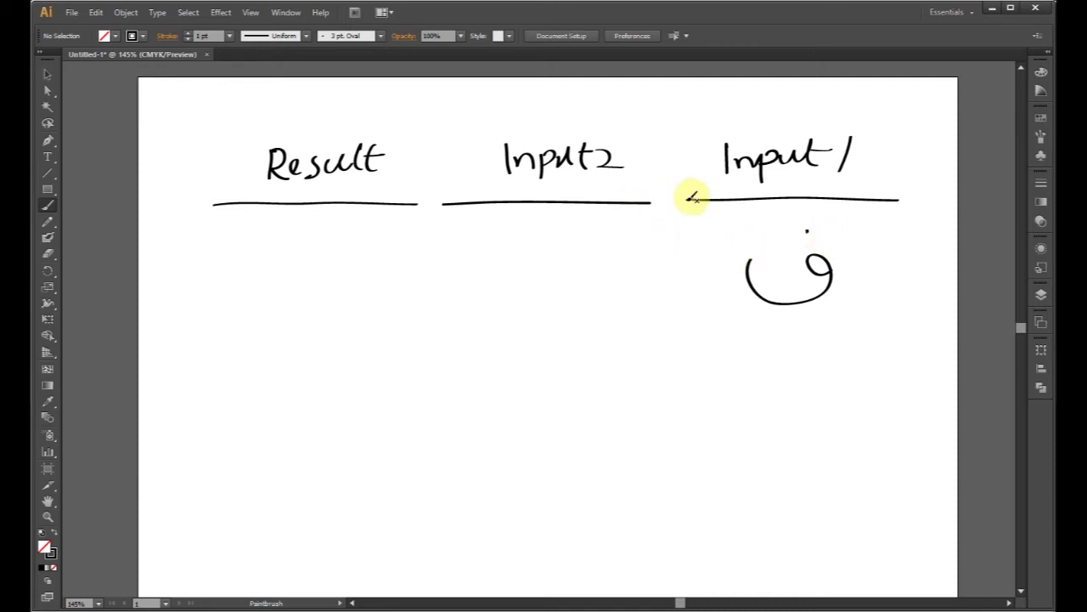
mouse_move(528, 289)
mouse_down()
mouse_move(574, 289)
mouse_move(568, 304)
mouse_up()
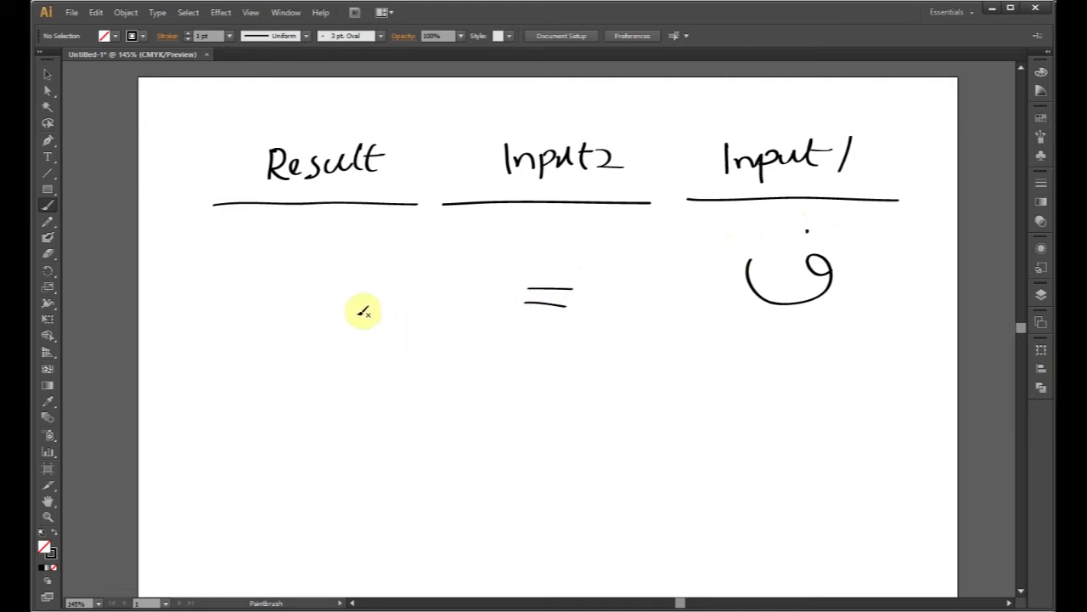
mouse_move(365, 287)
mouse_down()
mouse_move(339, 274)
mouse_move(352, 297)
mouse_move(304, 307)
mouse_up()
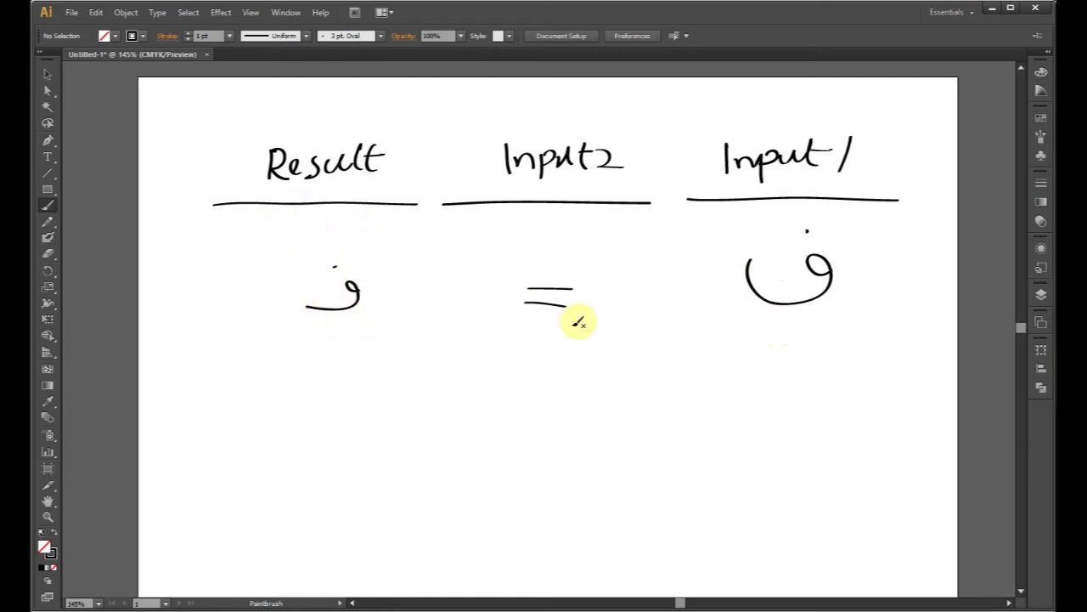
- Draw two more isolated fehs under Input1 and the dotted final feh in the second row under Result
mouse_move(820, 349)
mouse_down()
mouse_move(833, 356)
mouse_move(757, 382)
mouse_move(744, 362)
mouse_up()
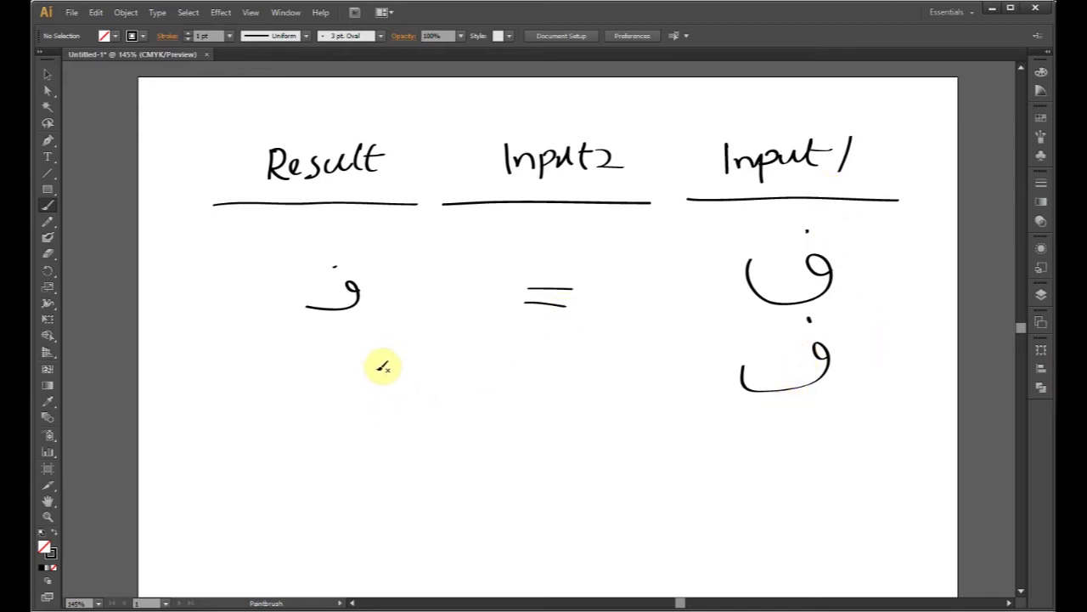
mouse_move(380, 364)
mouse_down()
mouse_move(334, 347)
mouse_move(344, 359)
mouse_move(333, 369)
mouse_move(301, 375)
mouse_move(287, 350)
mouse_up()
click(327, 332)
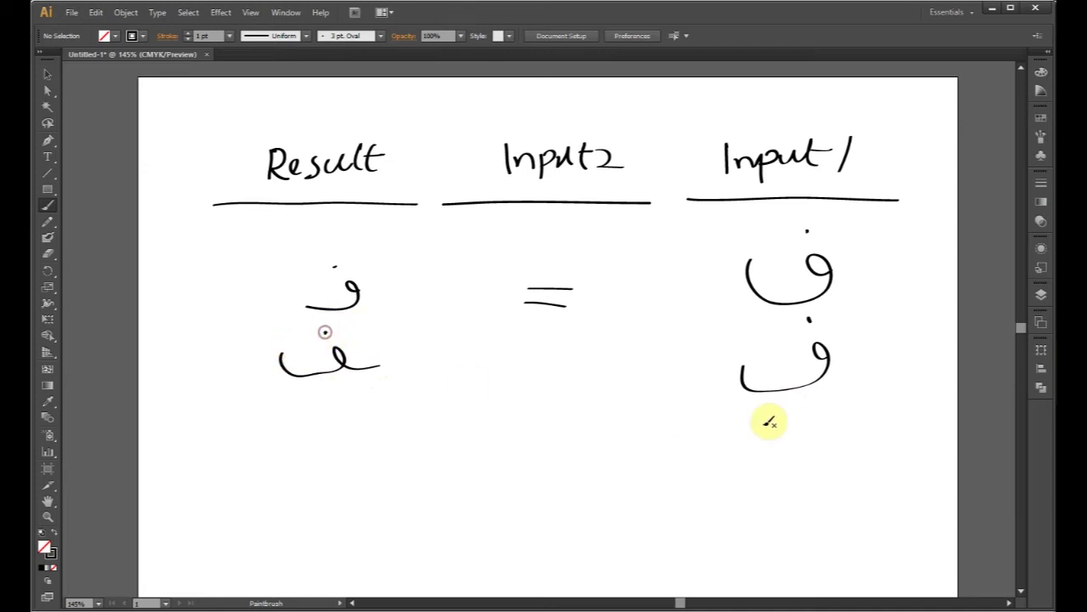
mouse_move(828, 423)
mouse_down()
mouse_move(803, 426)
mouse_move(807, 409)
mouse_move(820, 420)
mouse_move(817, 453)
mouse_move(747, 468)
mouse_move(736, 433)
mouse_up()
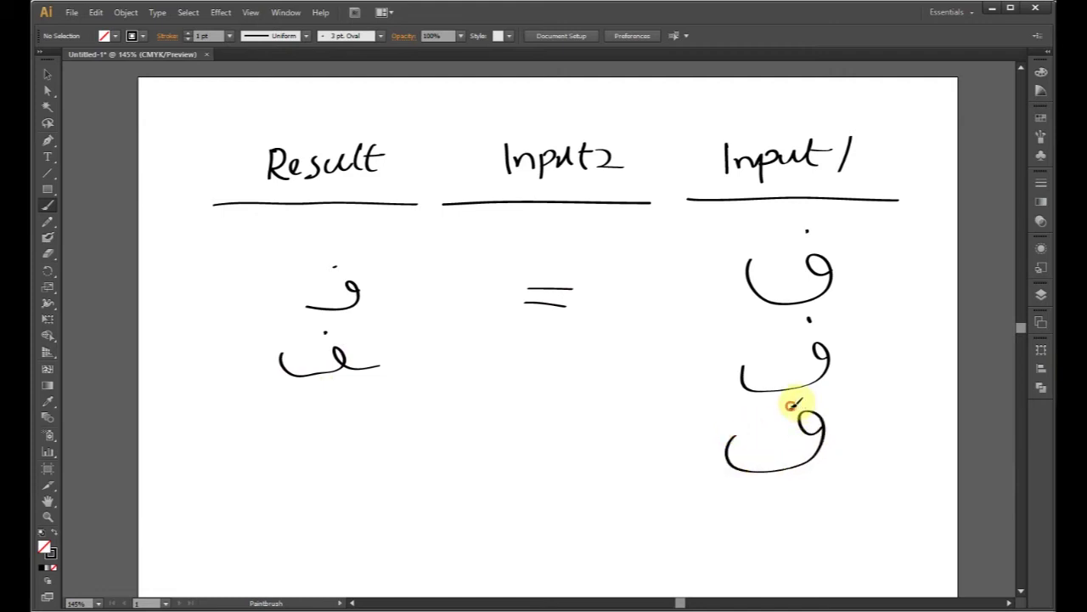
mouse_move(387, 439)
mouse_down()
mouse_move(348, 425)
mouse_move(300, 433)
mouse_up()
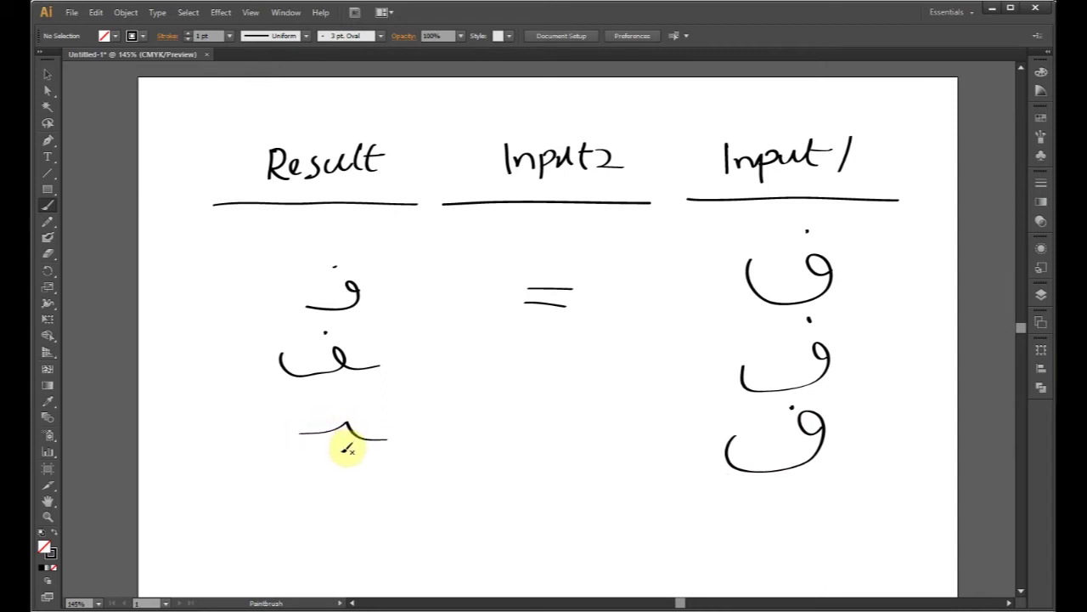
click(341, 452)
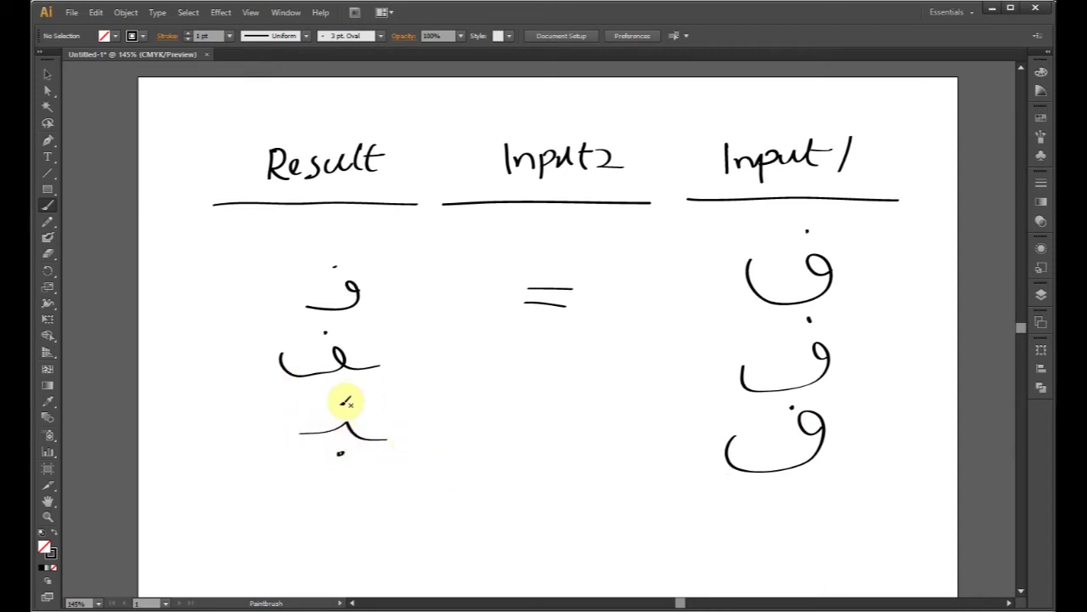
drag(344, 396, 343, 428)
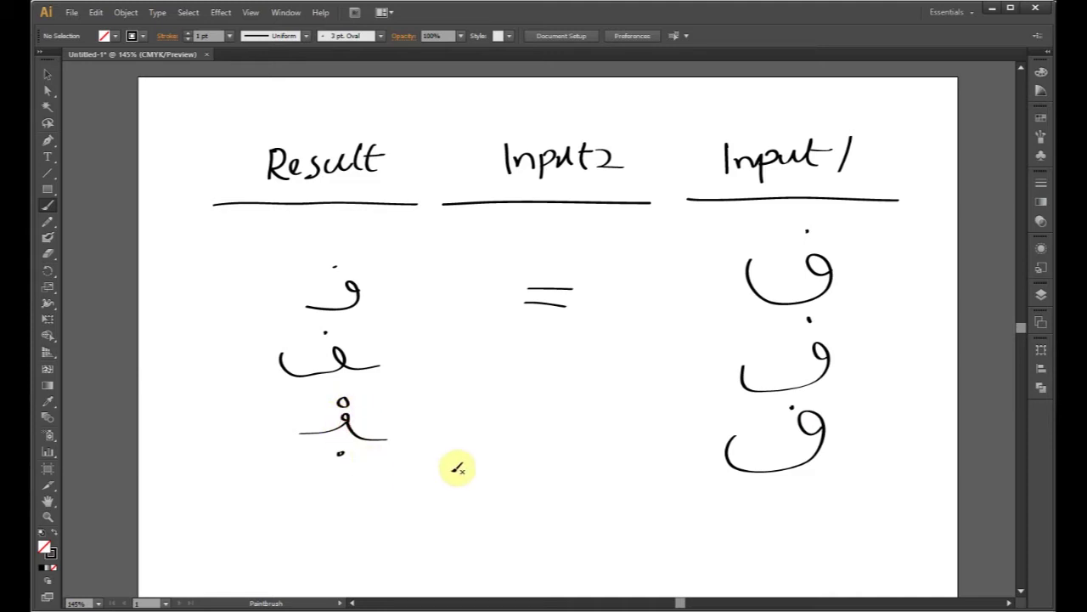
key(v)
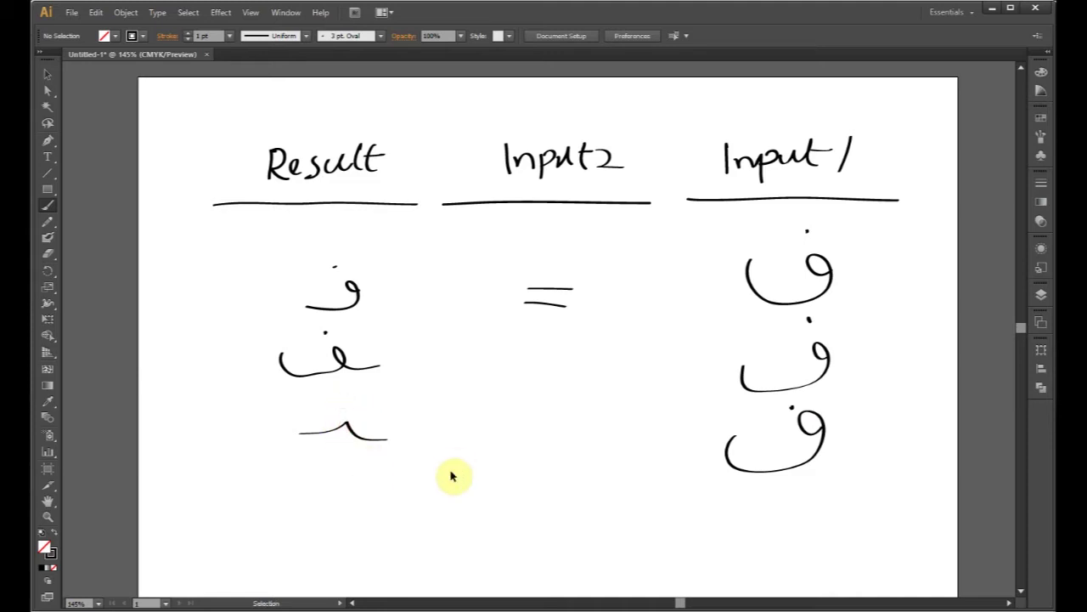
key(ctrl+z)
- Draw the medial feh with its dot in the third row under Result using the Paintbrush
key(b)
mouse_move(389, 443)
mouse_down()
mouse_move(343, 447)
mouse_move(340, 419)
mouse_move(342, 443)
mouse_move(295, 449)
mouse_up()
click(332, 403)
mouse_move(723, 228)
mouse_down()
mouse_move(846, 213)
mouse_move(855, 465)
mouse_move(744, 485)
mouse_move(706, 369)
mouse_move(721, 224)
mouse_up()
mouse_move(604, 344)
mouse_down()
mouse_move(406, 356)
mouse_move(413, 348)
mouse_move(453, 381)
mouse_up()
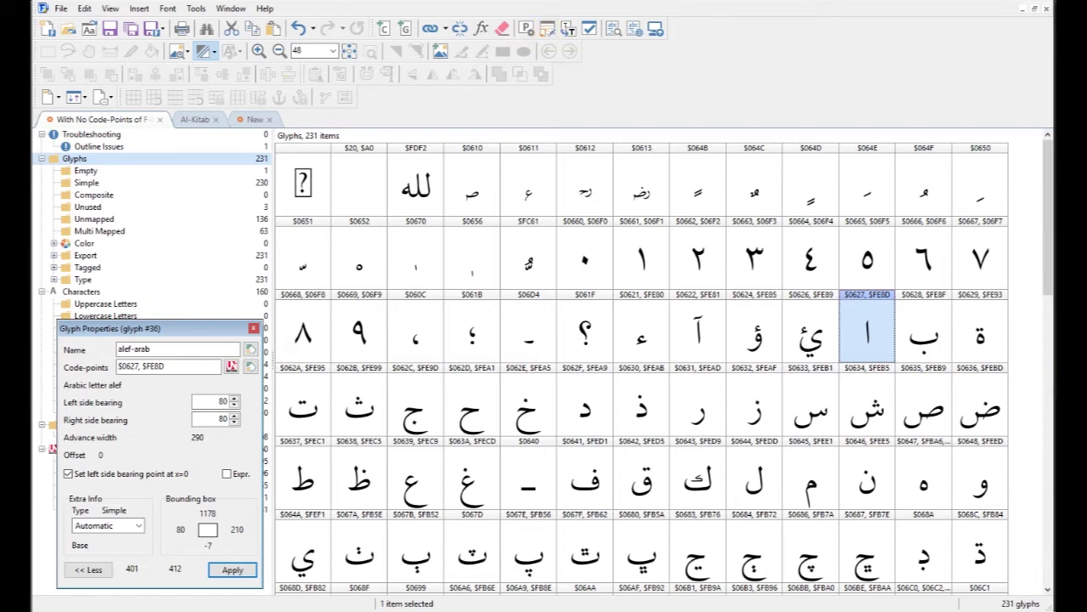
- Switch to FontCreator and view the beh-arab to beh-arab.init substitution in the first font's OpenType Designer, then close the designer
click(168, 10)
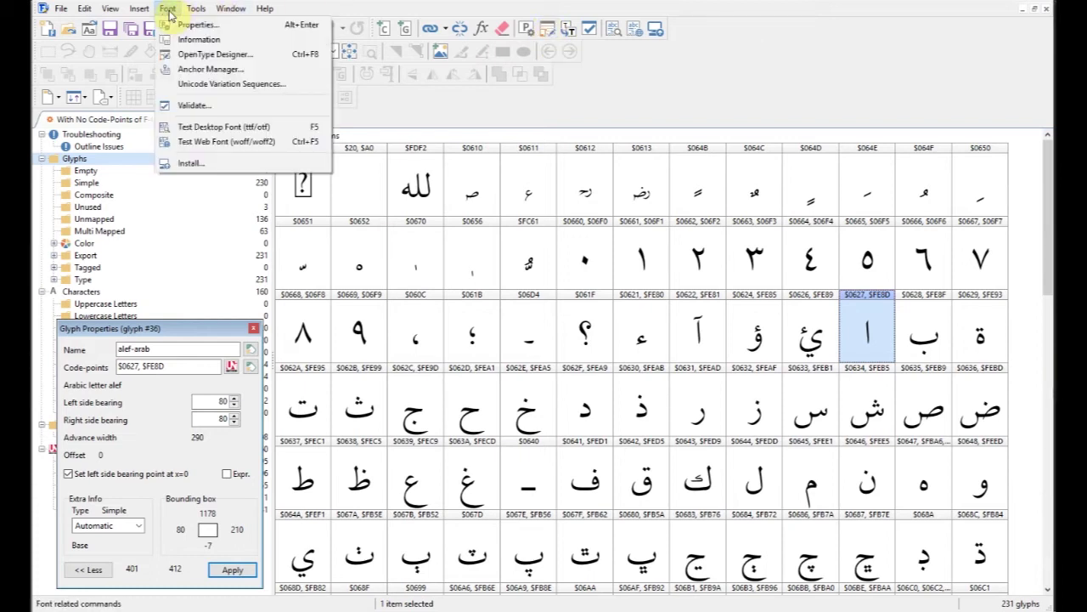
click(209, 56)
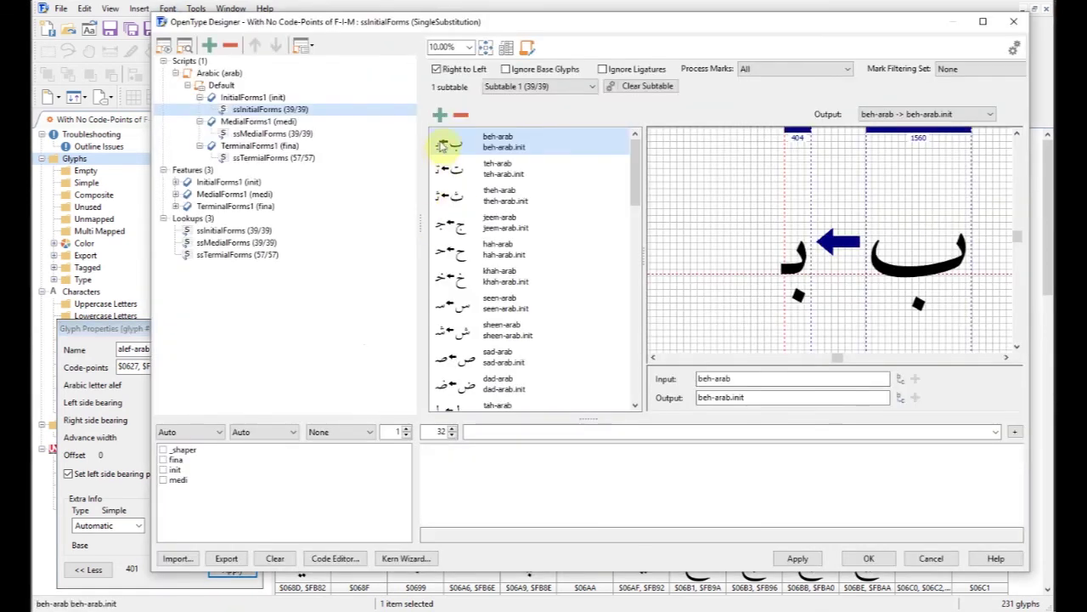
click(500, 150)
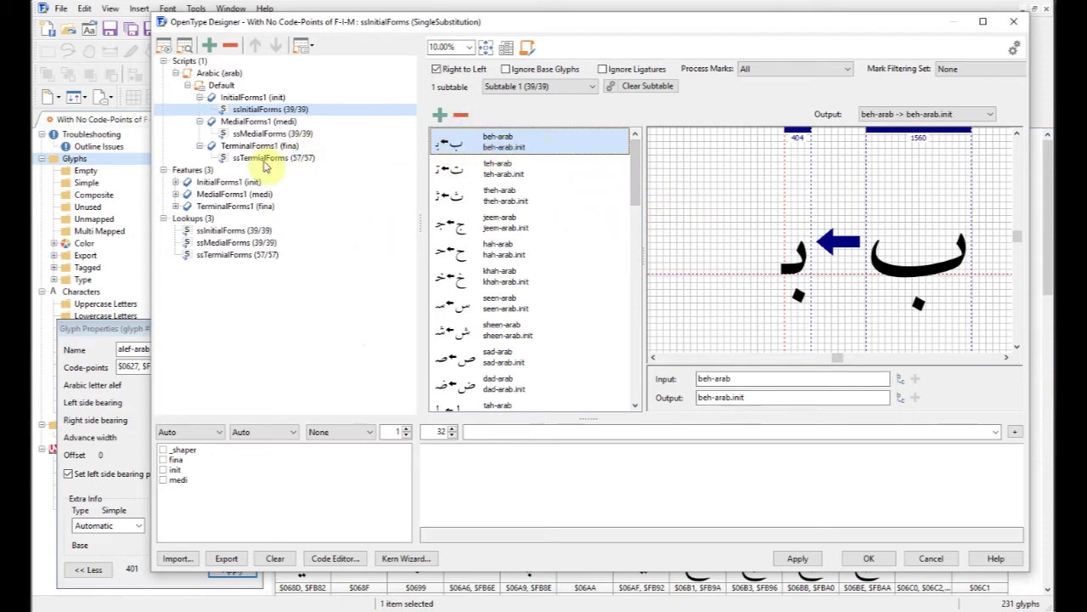
key(Escape)
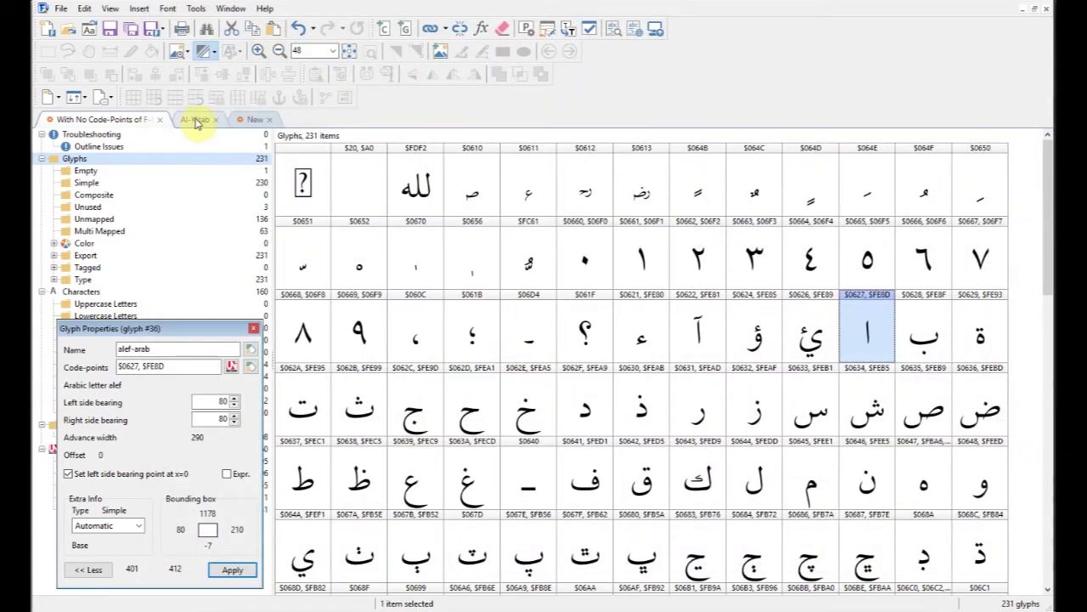
- Open the OpenType Designer for the Al-Kitab font and select its Lookups entry
click(205, 121)
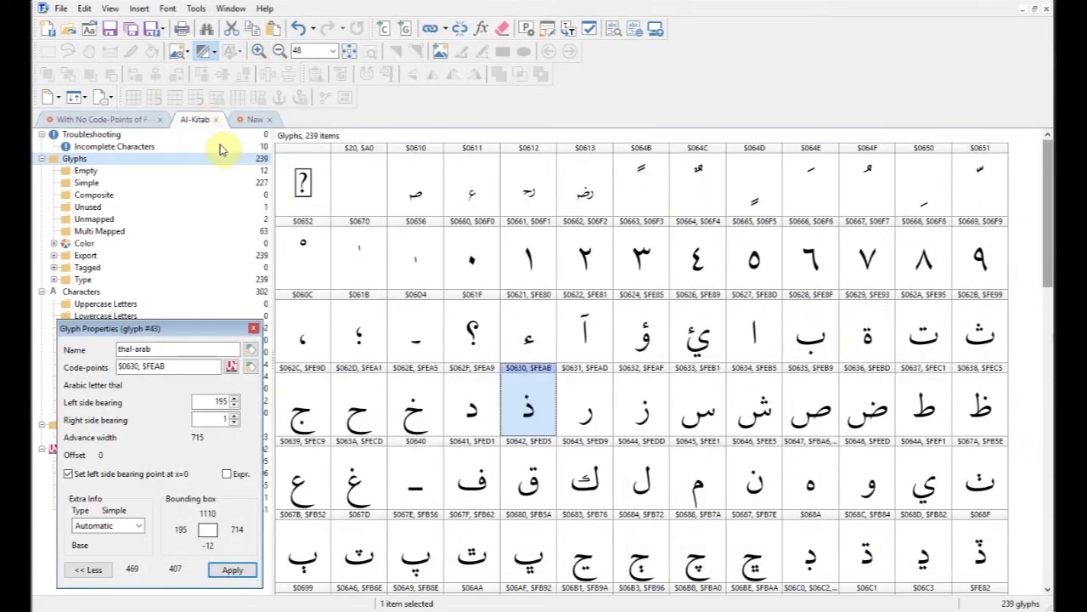
click(245, 122)
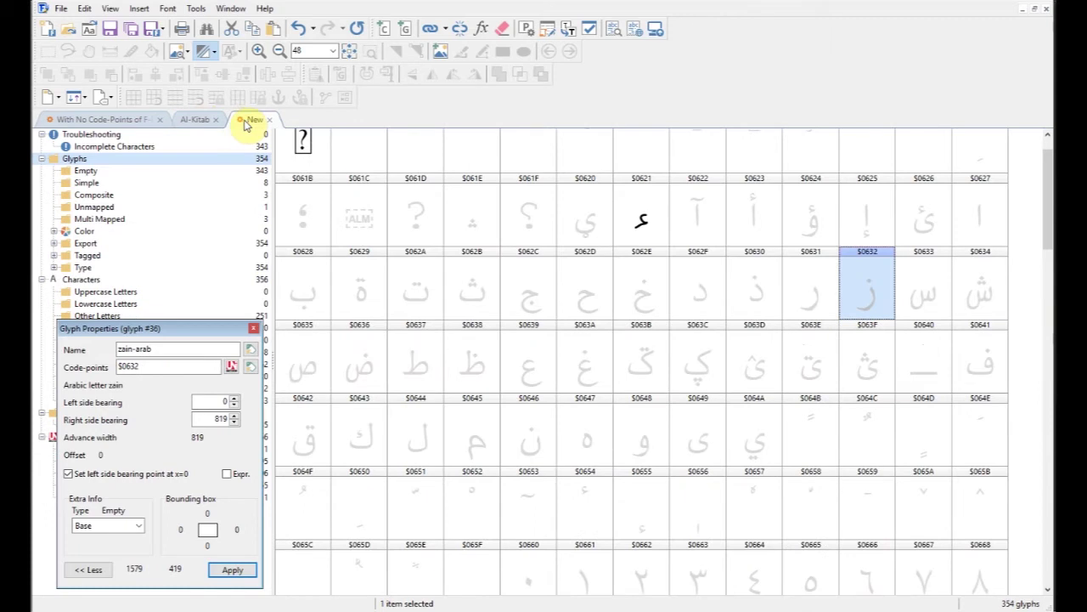
click(199, 119)
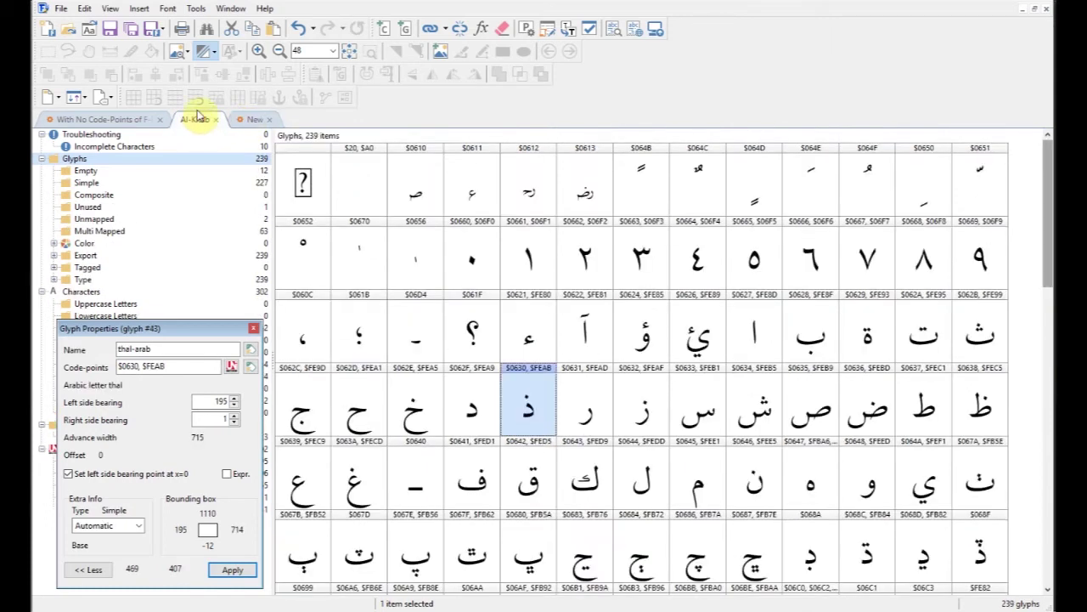
click(140, 9)
mouse_move(166, 11)
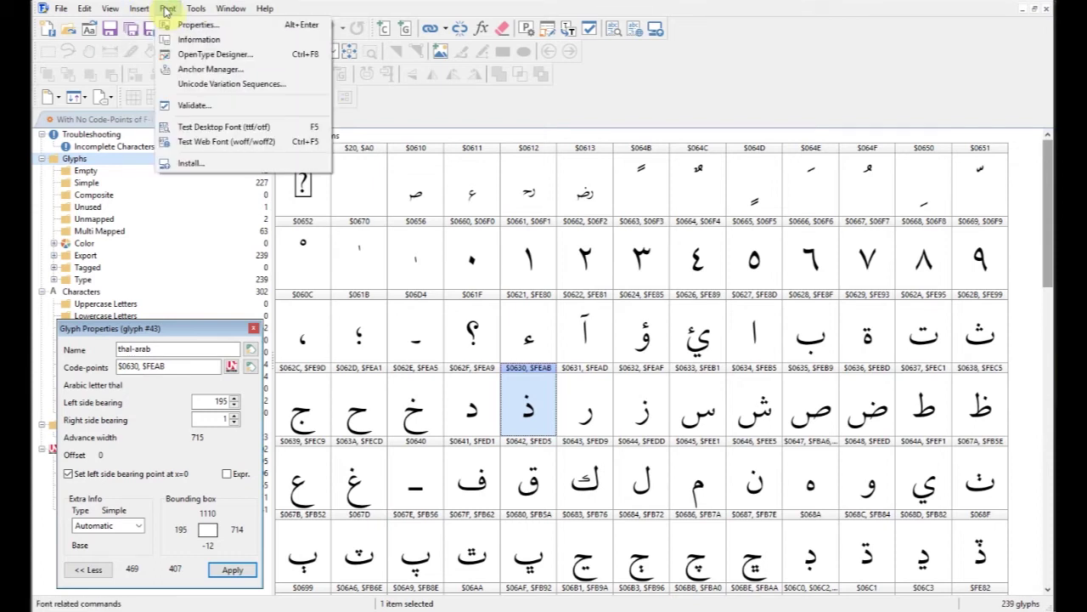
click(204, 58)
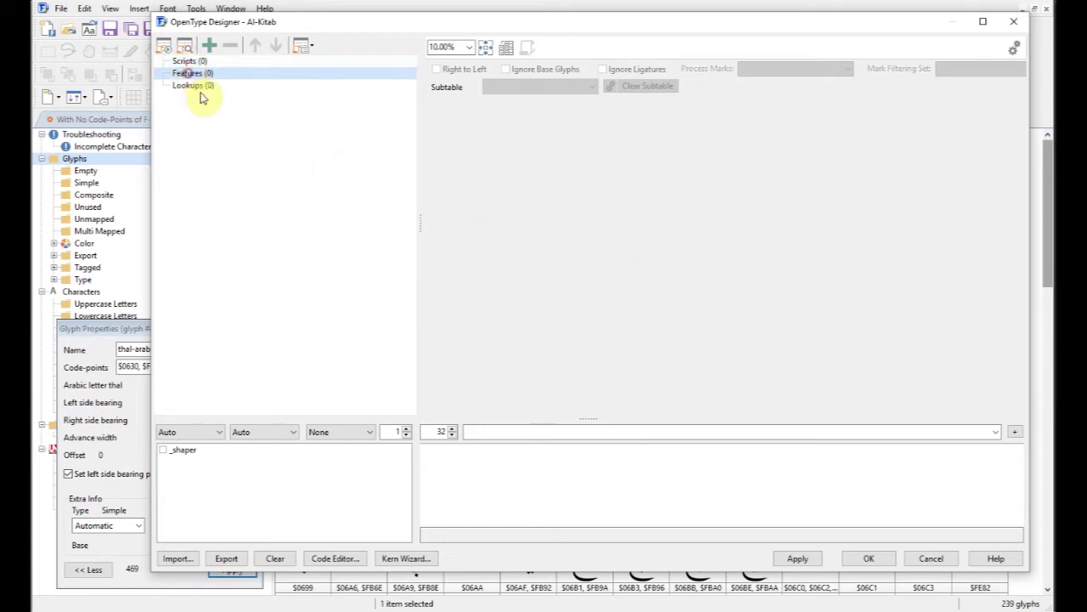
click(192, 88)
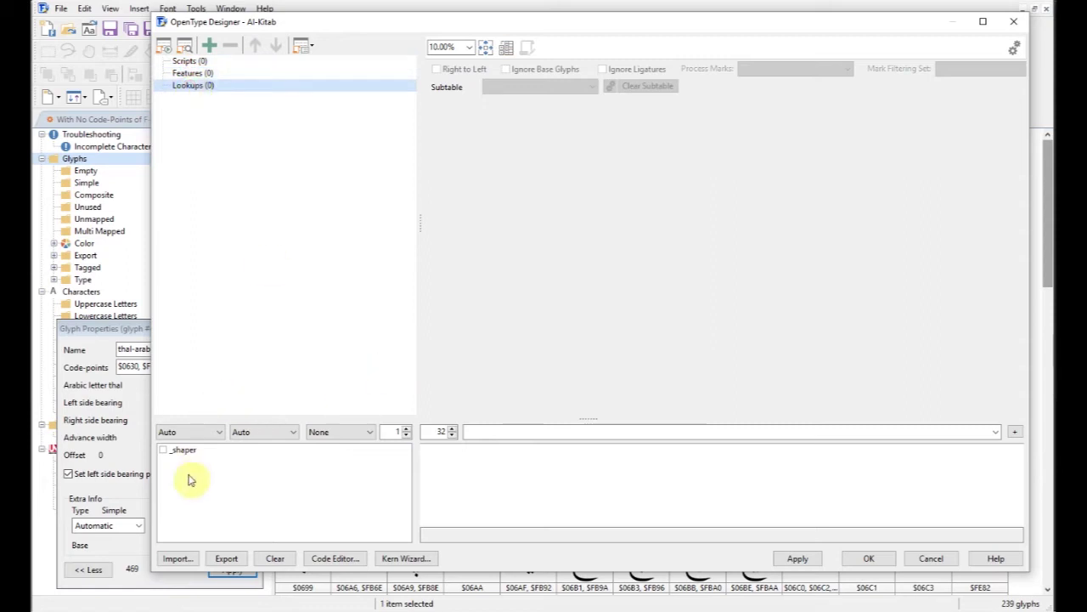
- Look at the designer's Import confirmation, Code Editor and Kern Wizard, closing each without making changes
click(174, 559)
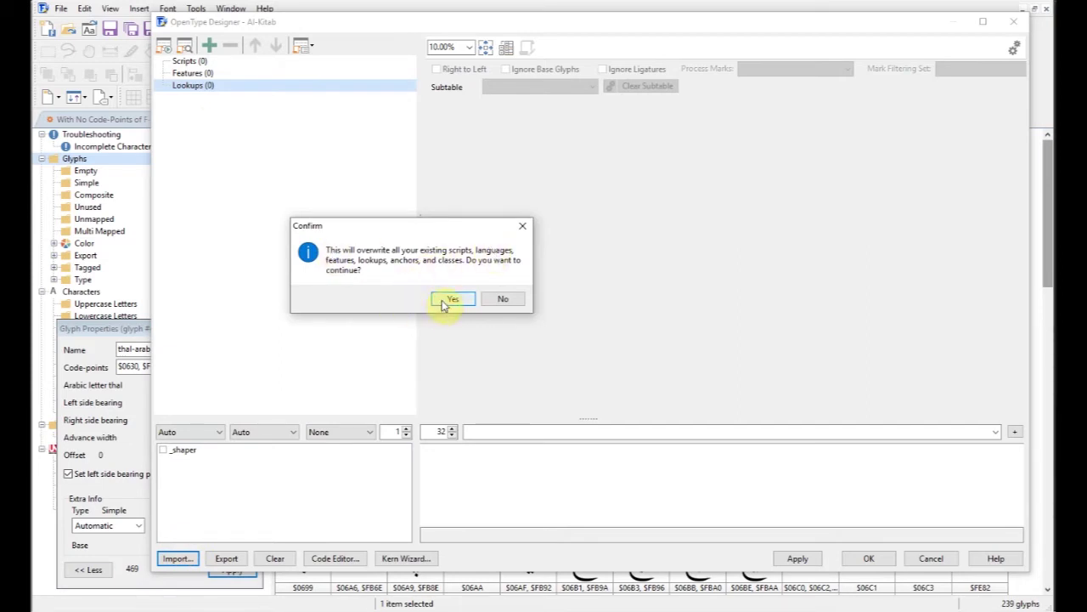
click(507, 299)
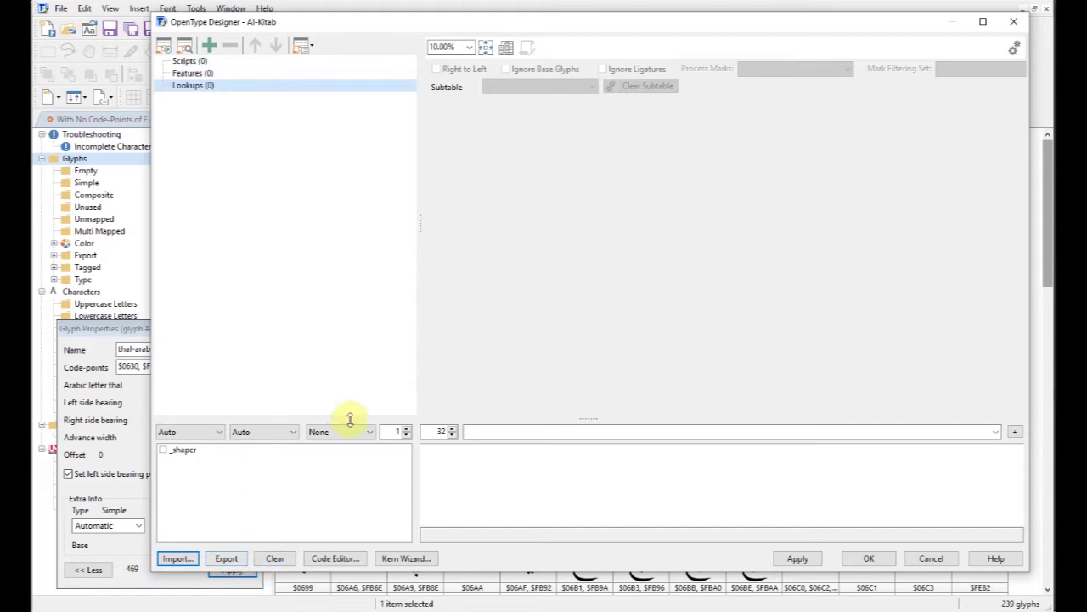
click(345, 560)
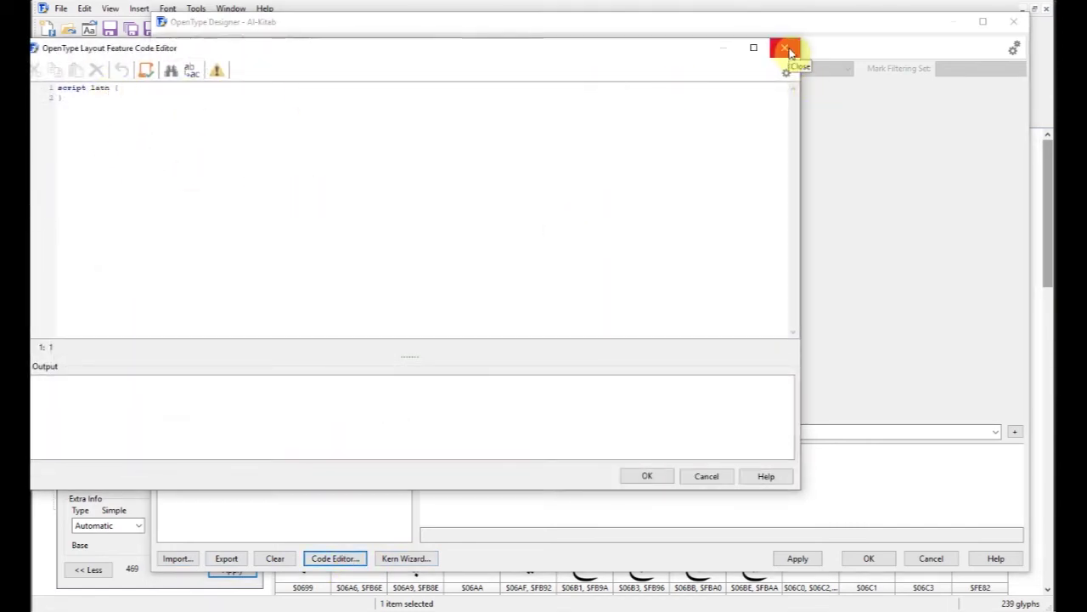
click(787, 49)
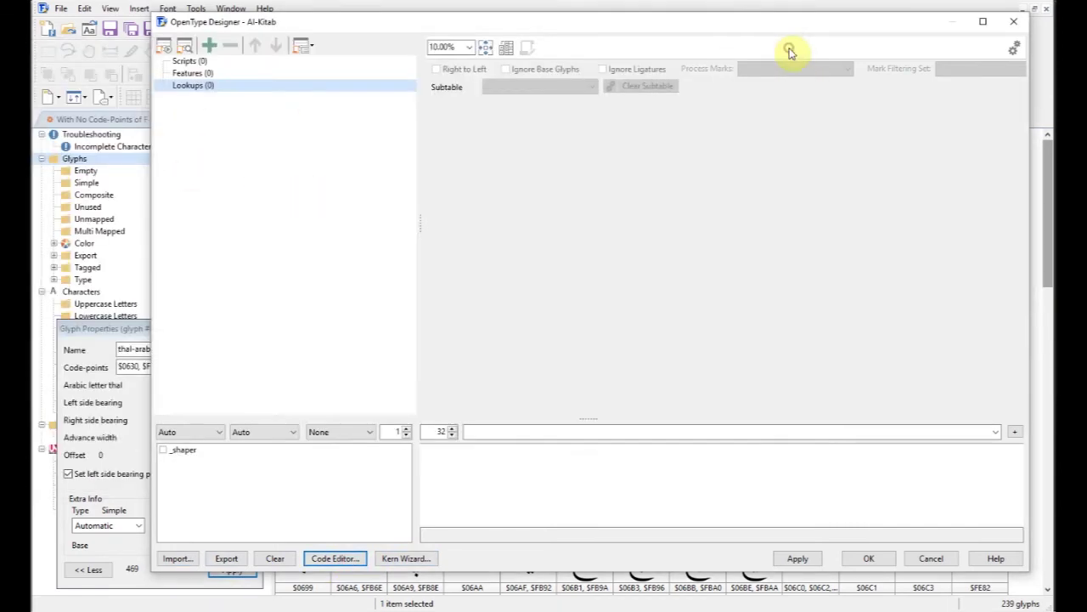
click(404, 560)
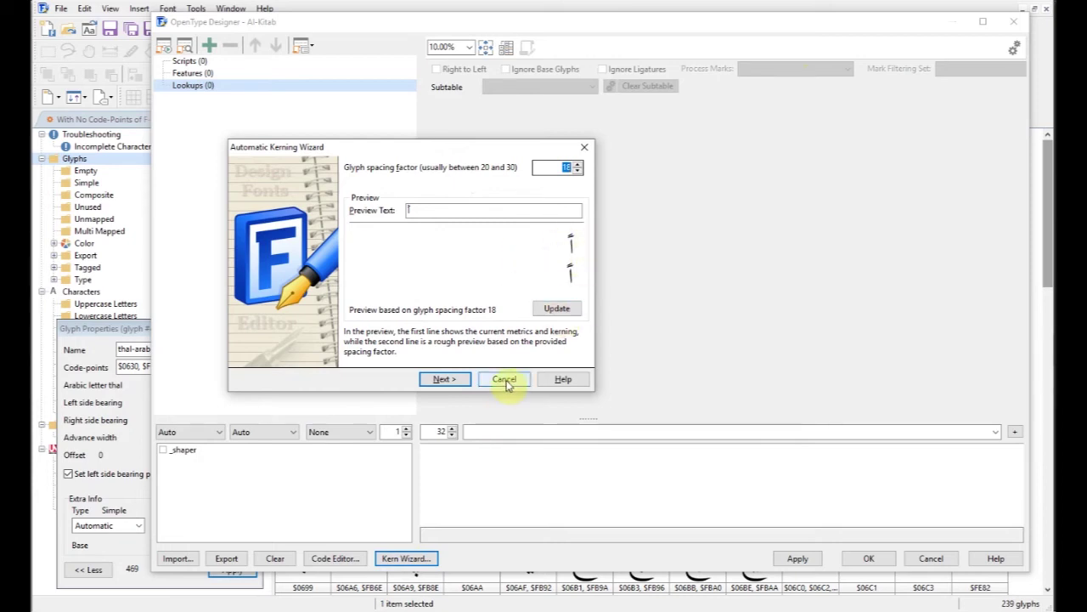
click(507, 382)
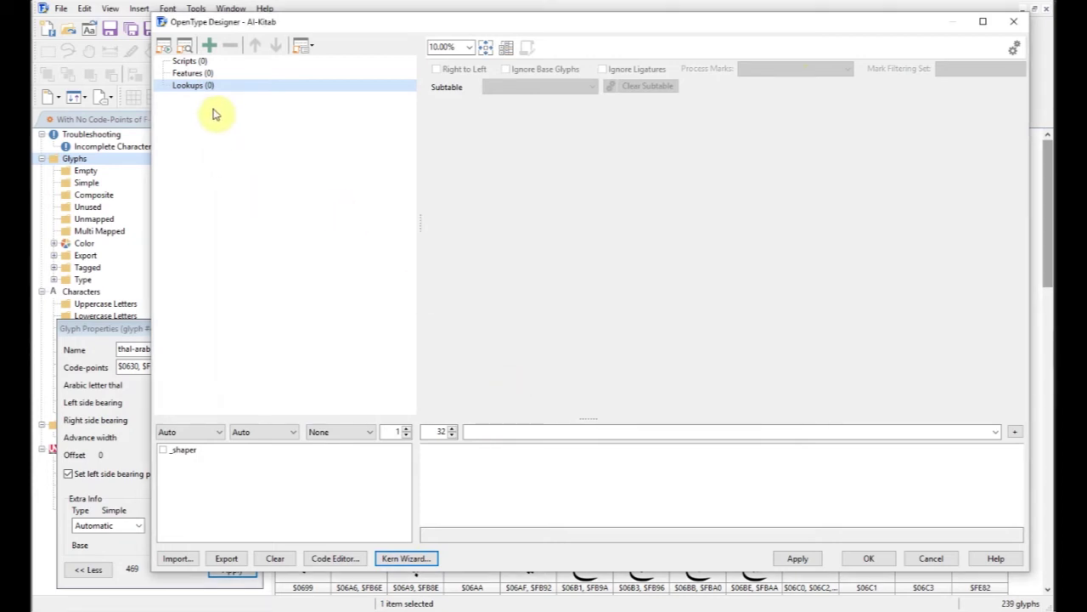
- Add the known script Arabic (arab) with the default language (DFLT) to the font's scripts
click(185, 62)
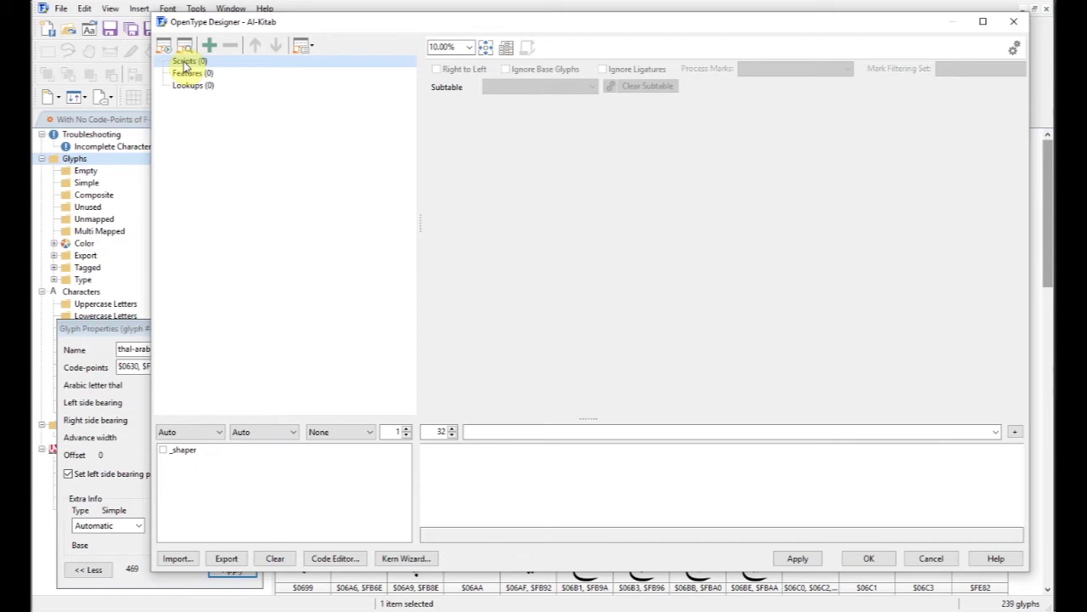
right_click(185, 65)
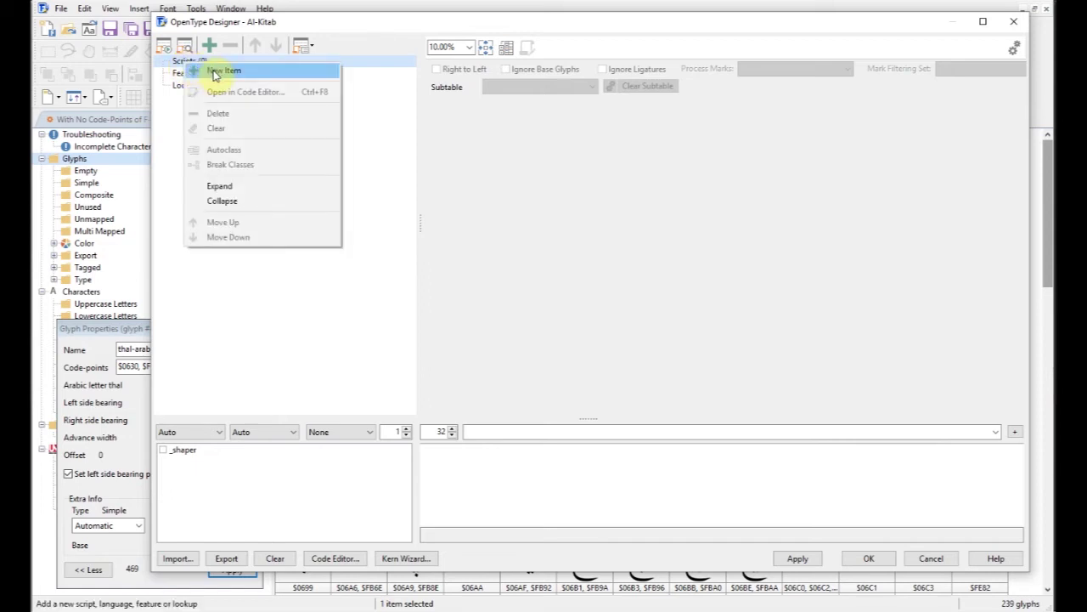
click(166, 105)
click(210, 47)
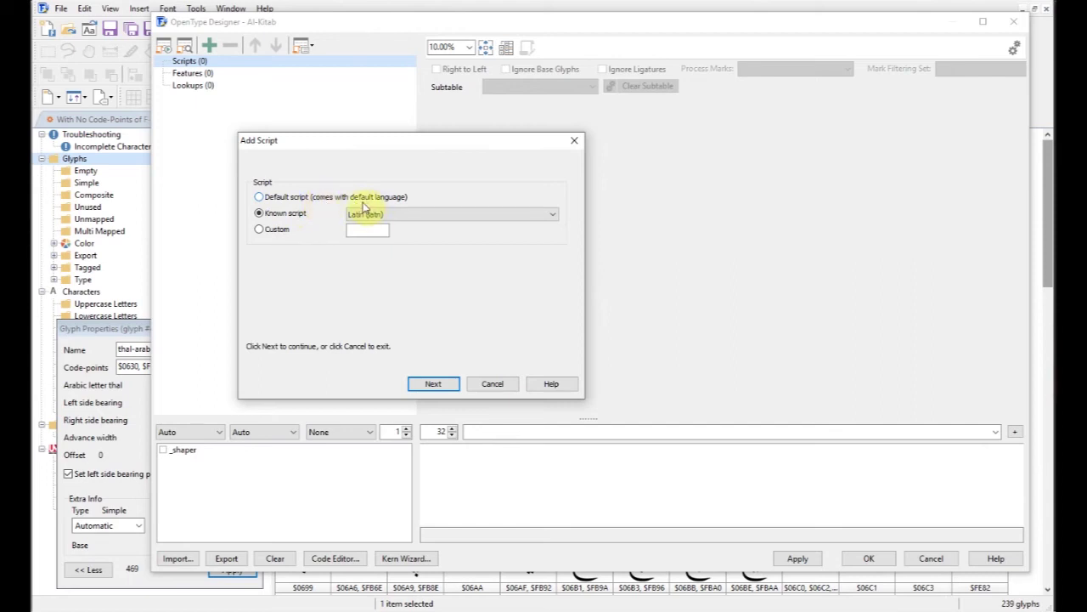
click(265, 229)
click(266, 214)
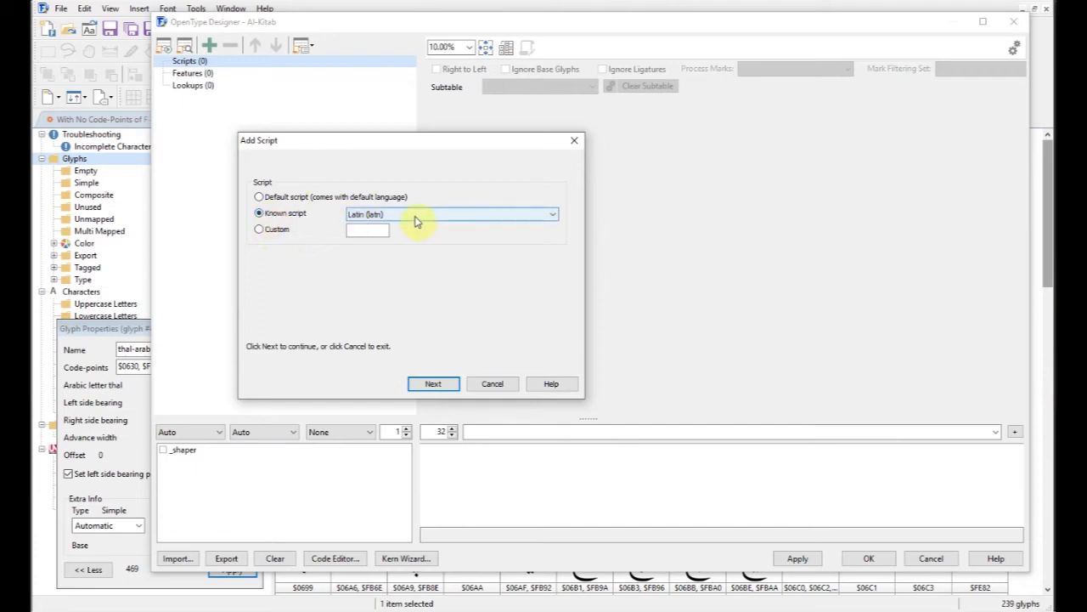
click(421, 217)
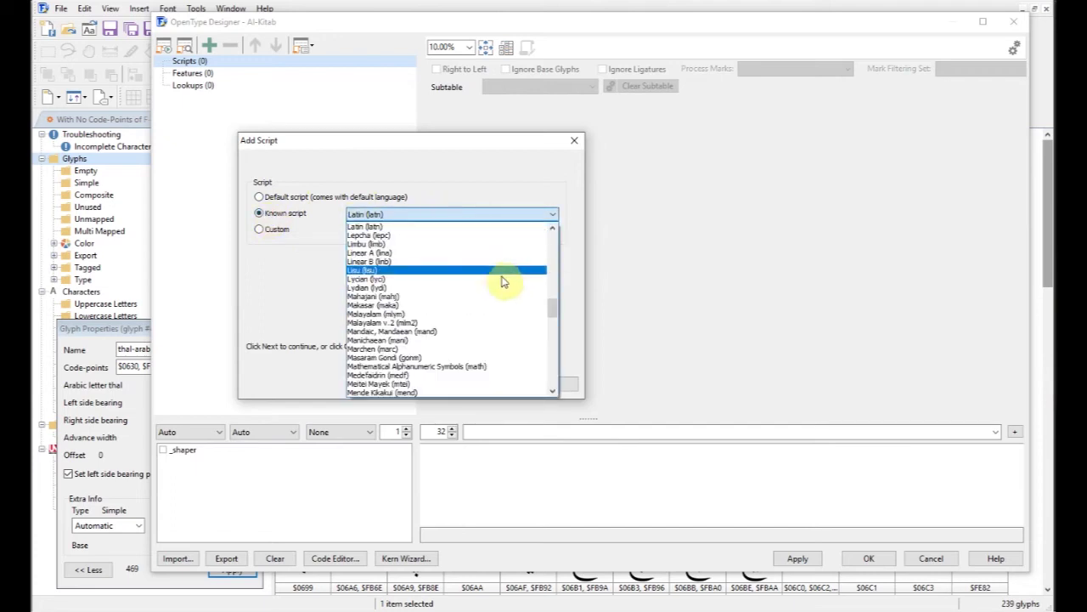
scroll(550, 310, up, 1)
scroll(551, 310, up, 1)
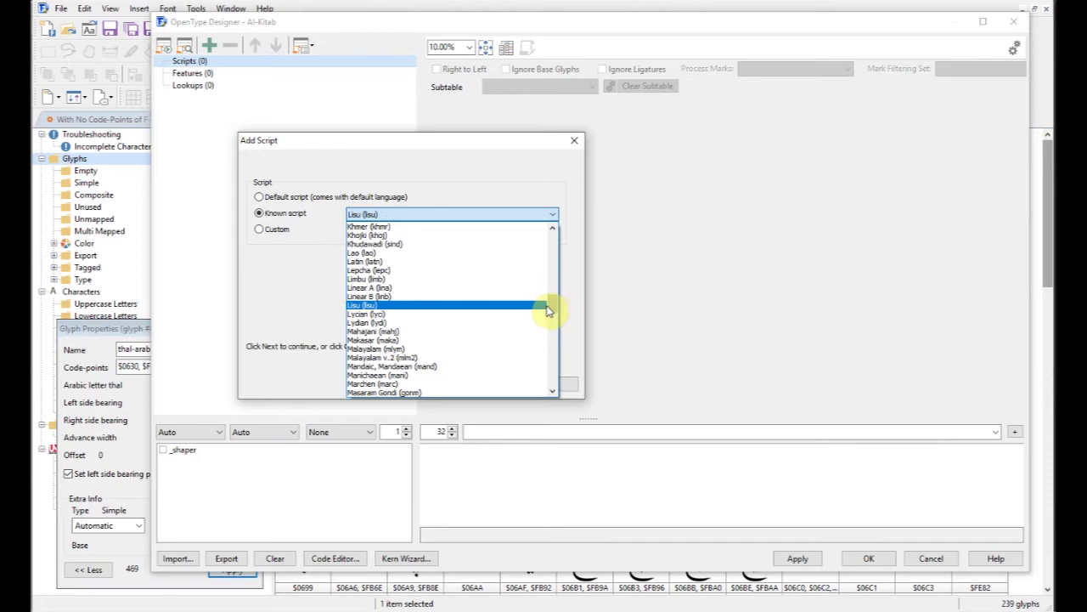
scroll(548, 311, up, 20)
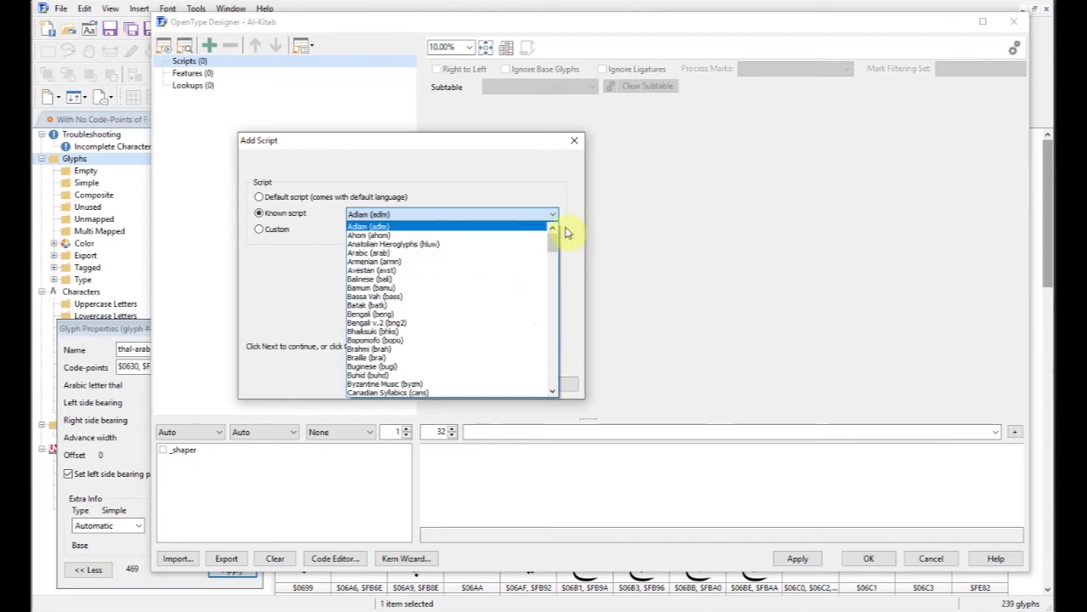
click(380, 254)
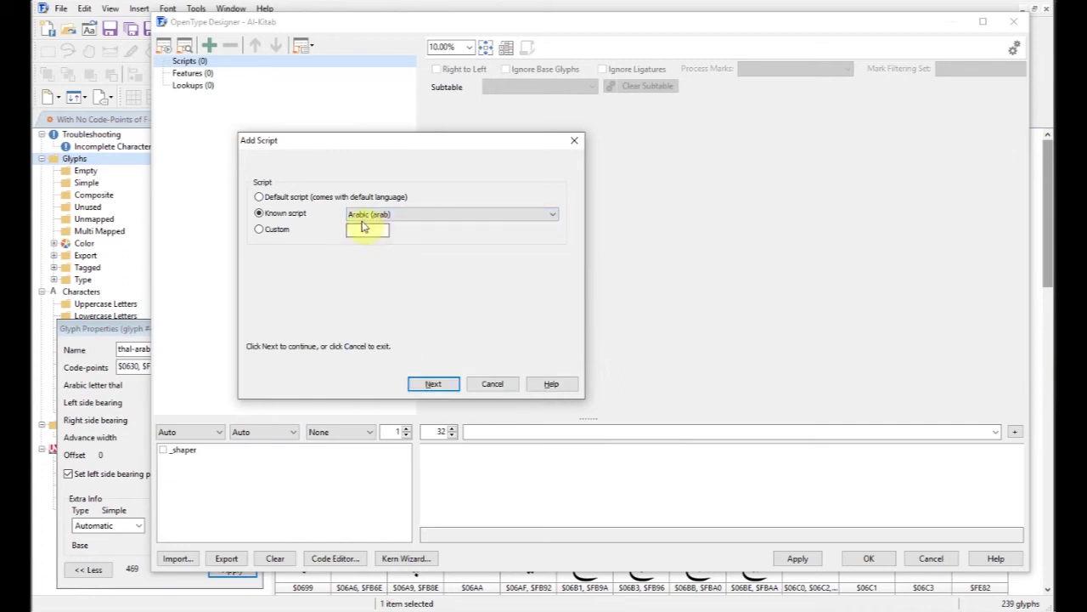
click(448, 386)
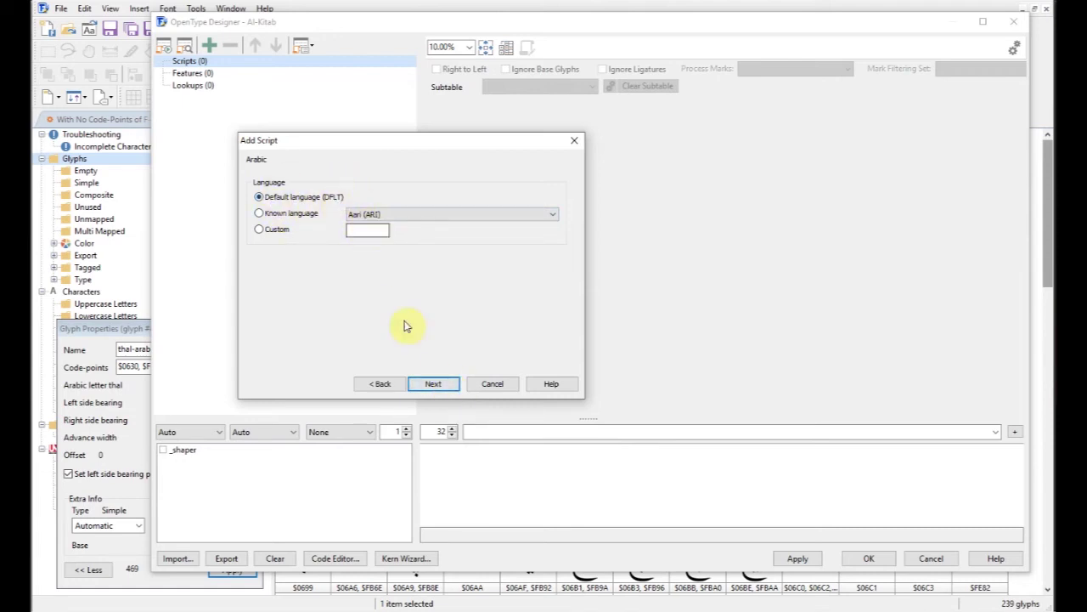
click(438, 384)
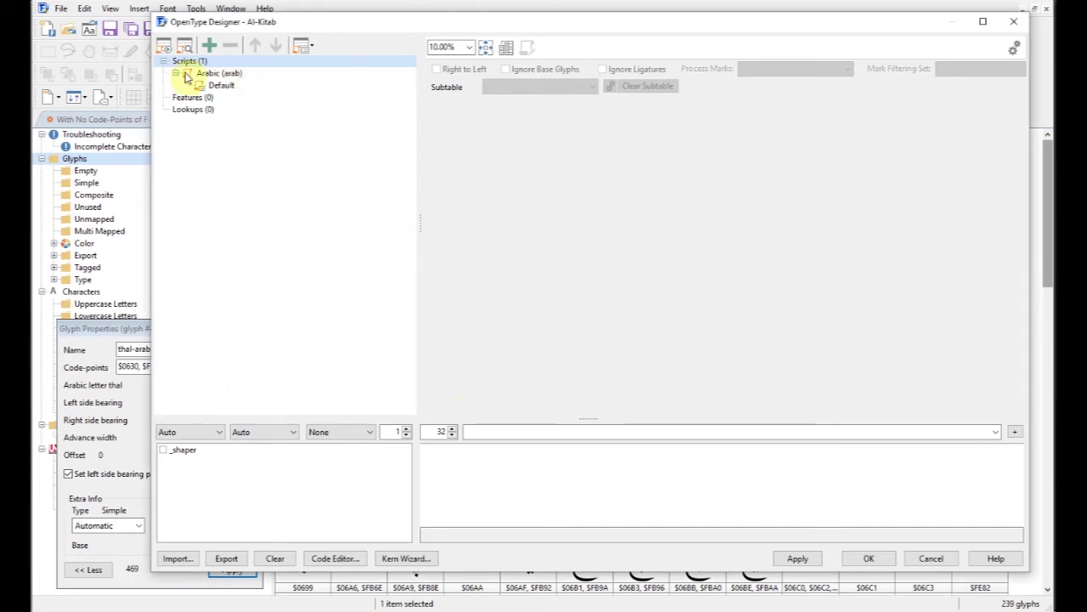
- Look at the options for adding a feature to the Arabic script's Default language, including Known feature, and cancel without adding one
click(213, 74)
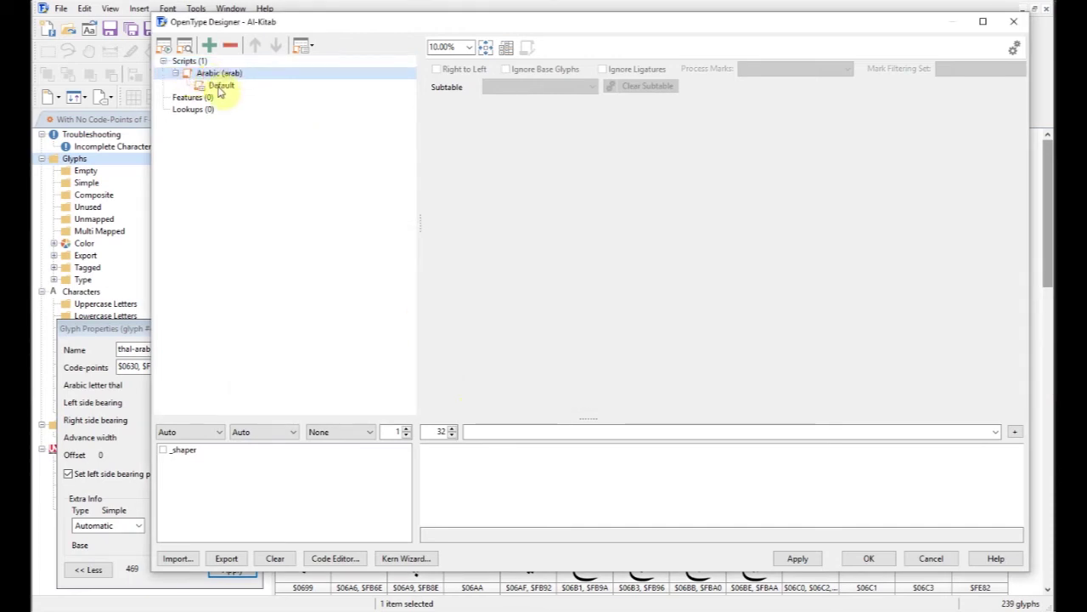
click(219, 88)
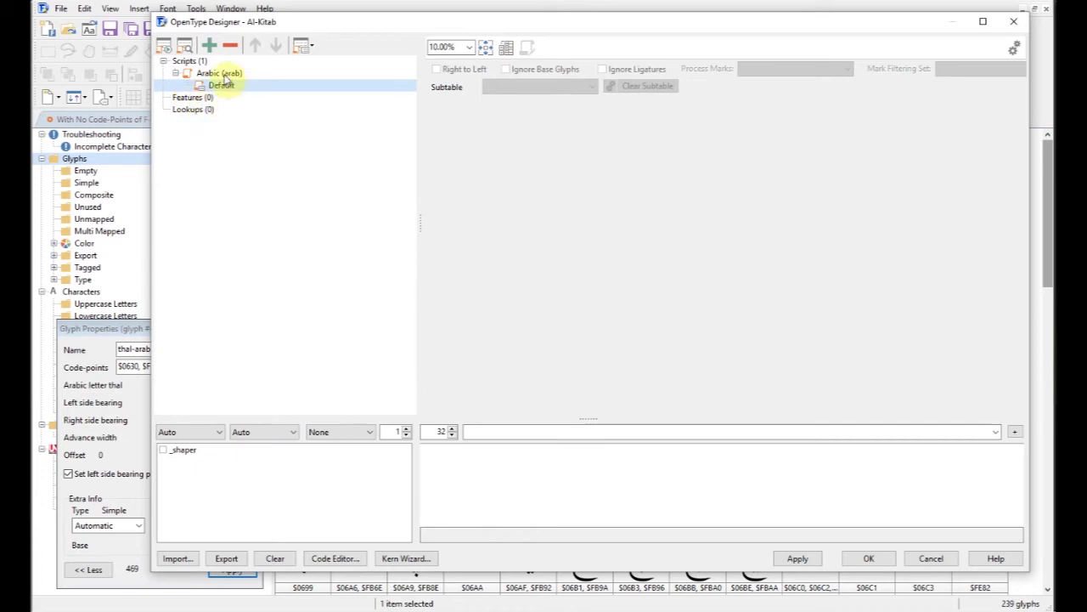
right_click(225, 78)
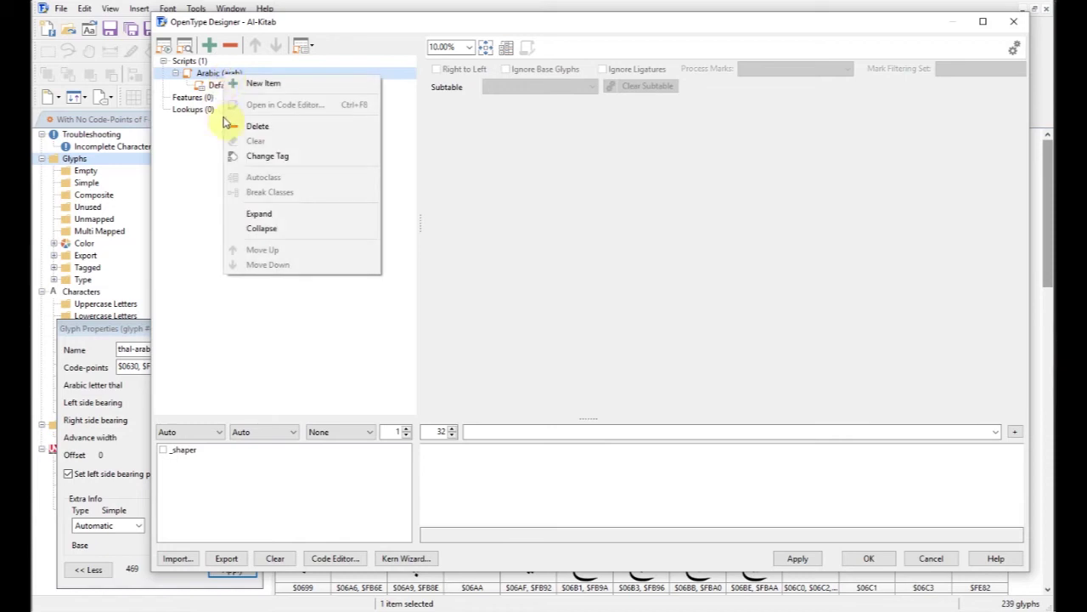
click(226, 126)
right_click(222, 87)
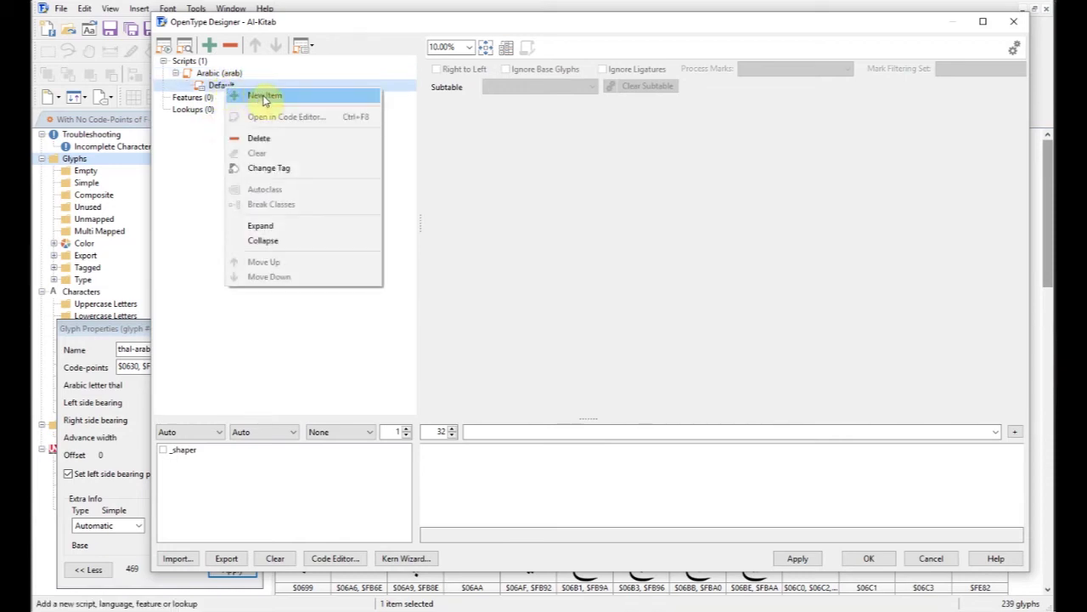
click(263, 97)
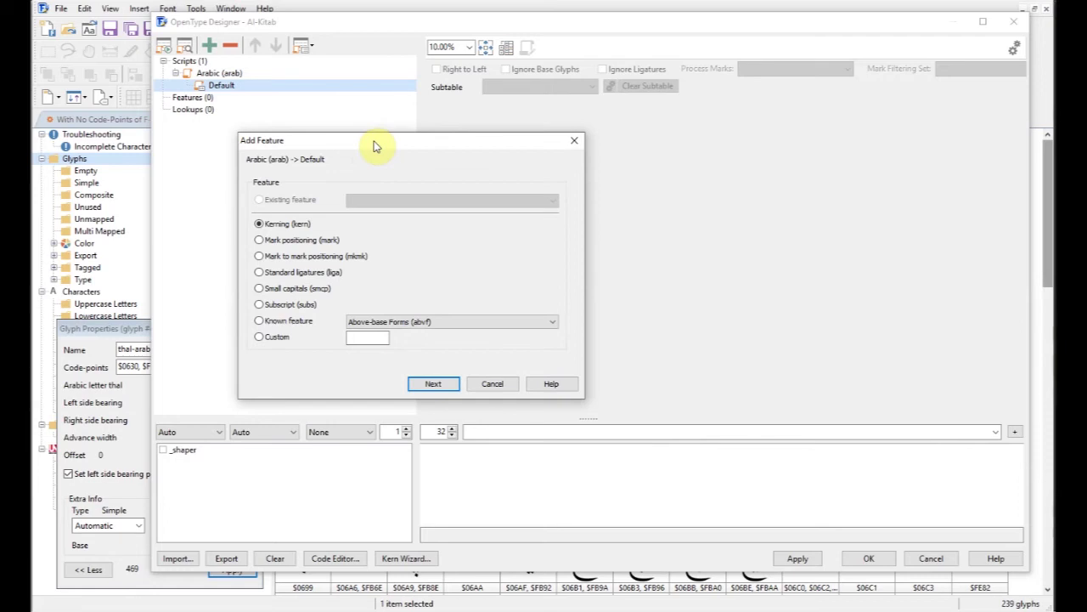
click(425, 322)
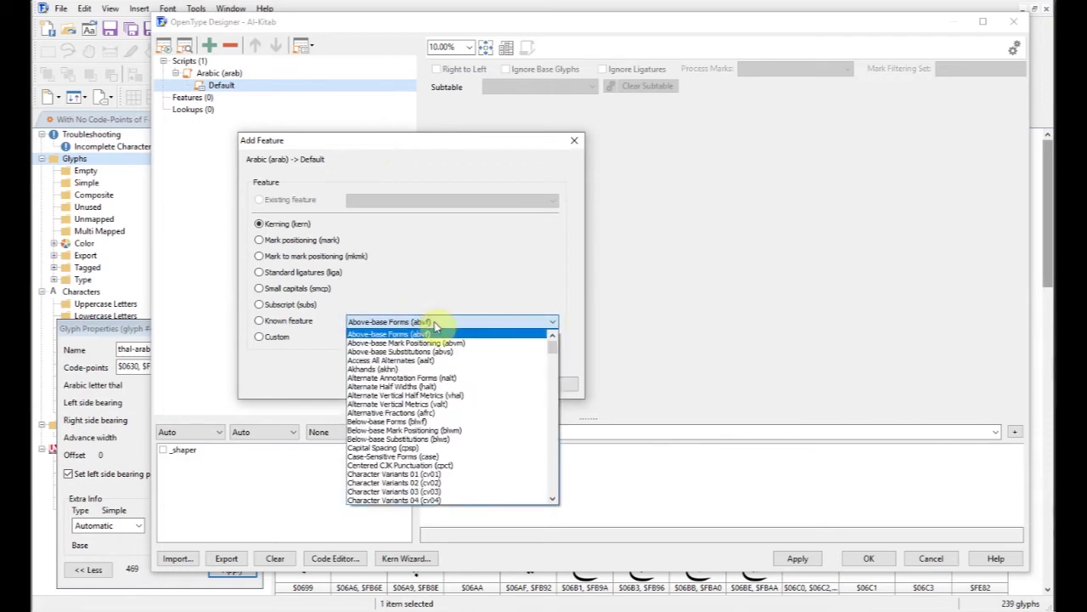
click(259, 321)
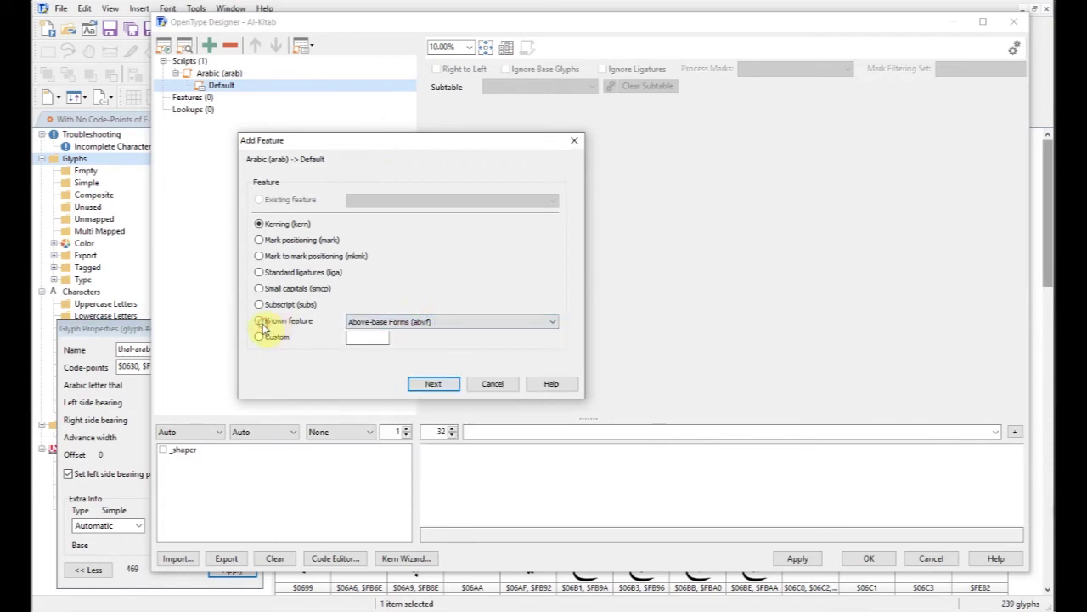
click(259, 322)
click(492, 384)
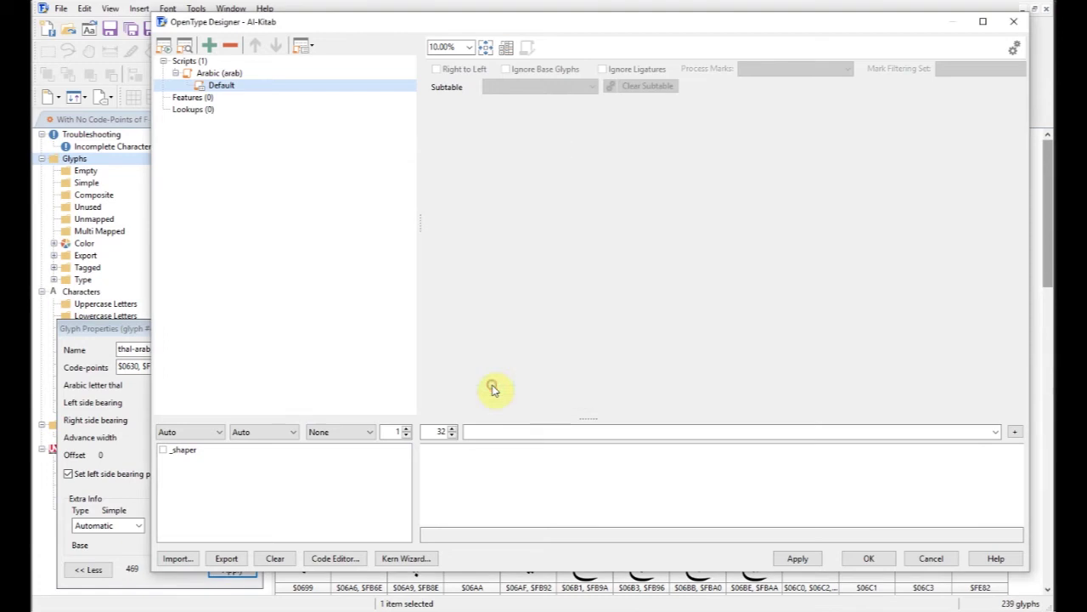
click(192, 62)
click(192, 98)
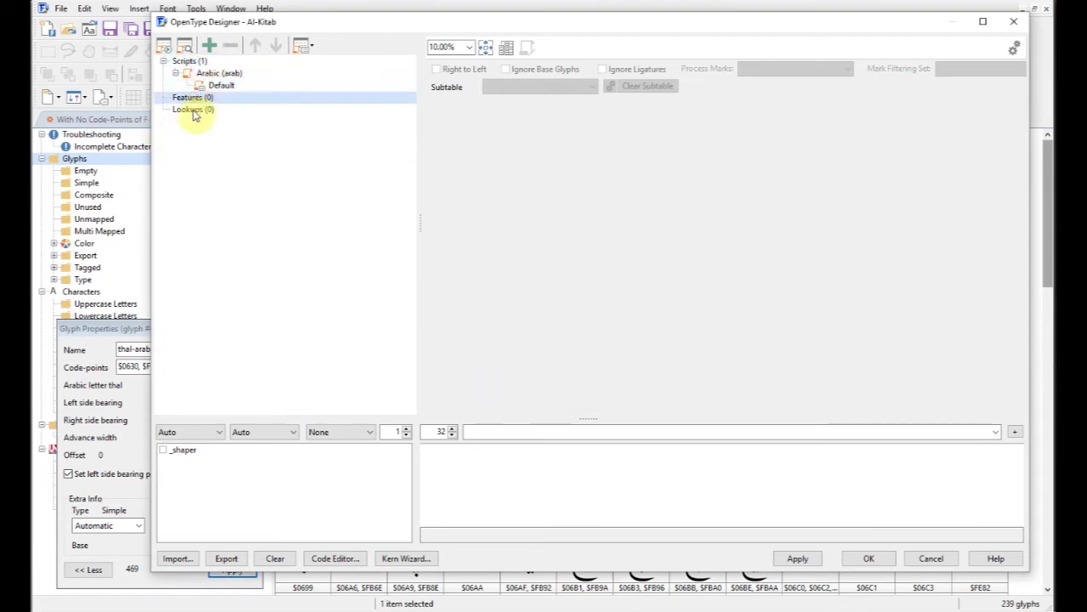
click(192, 110)
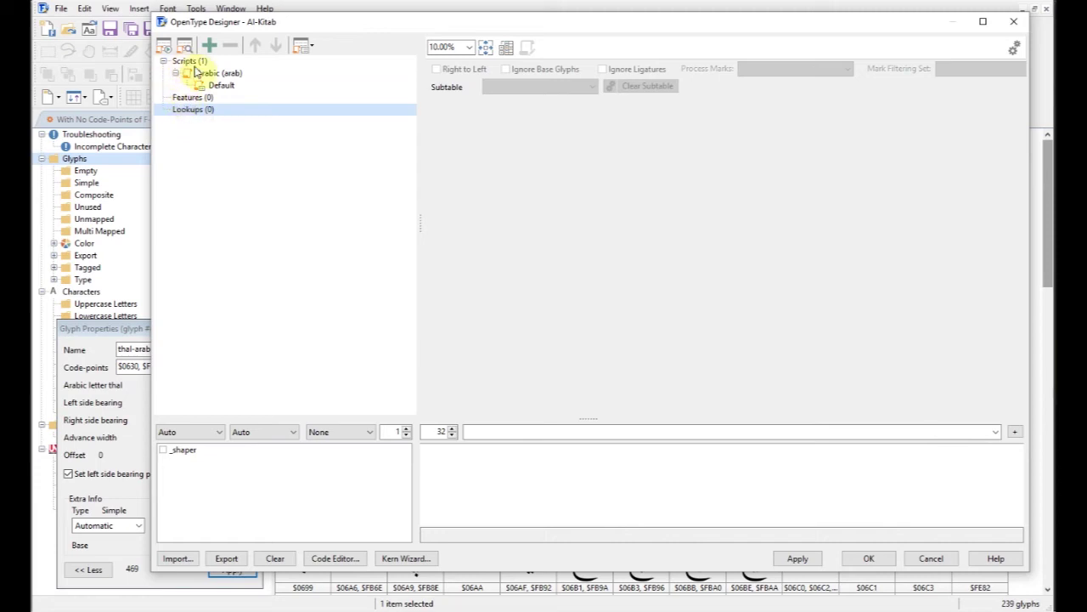
click(206, 76)
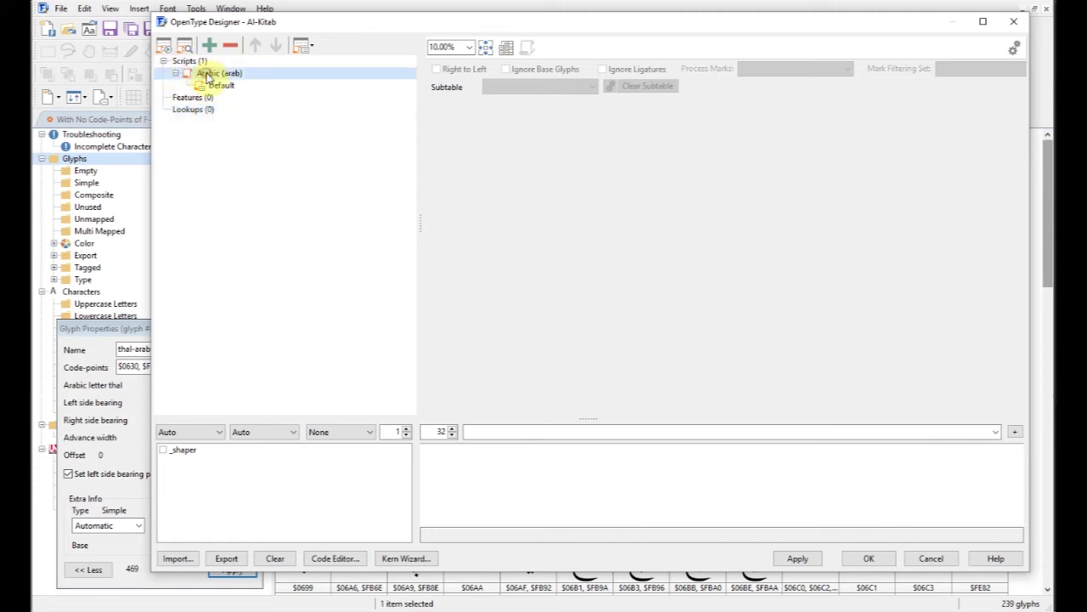
click(190, 114)
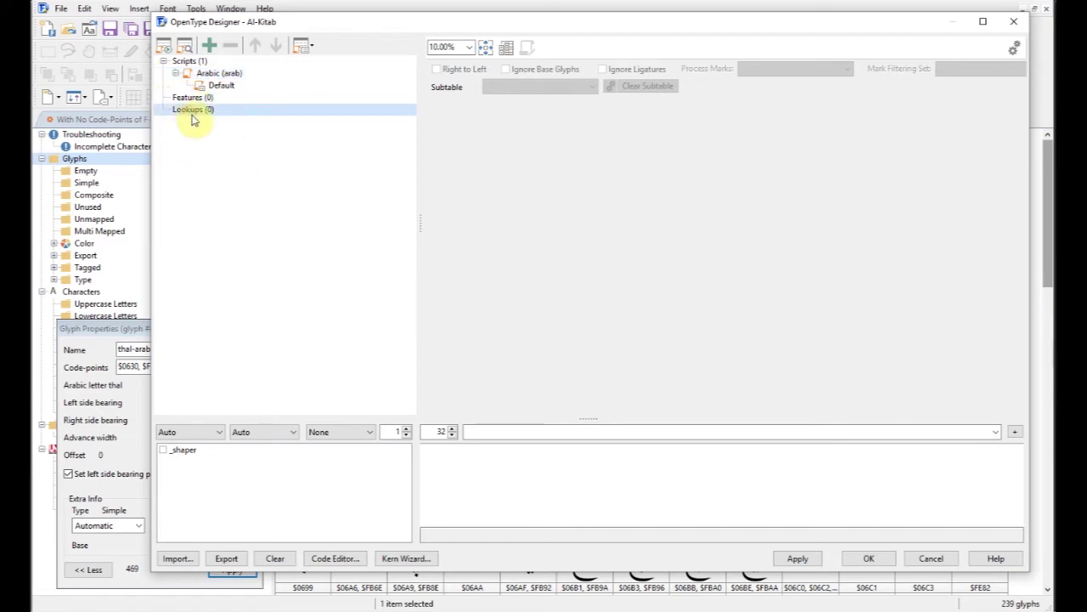
click(186, 99)
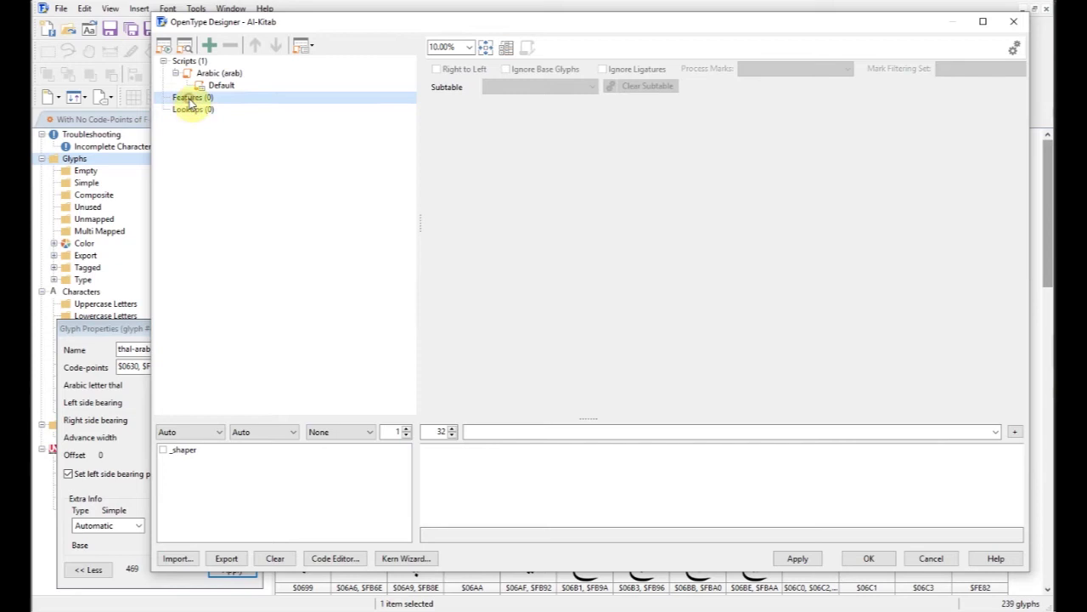
click(188, 63)
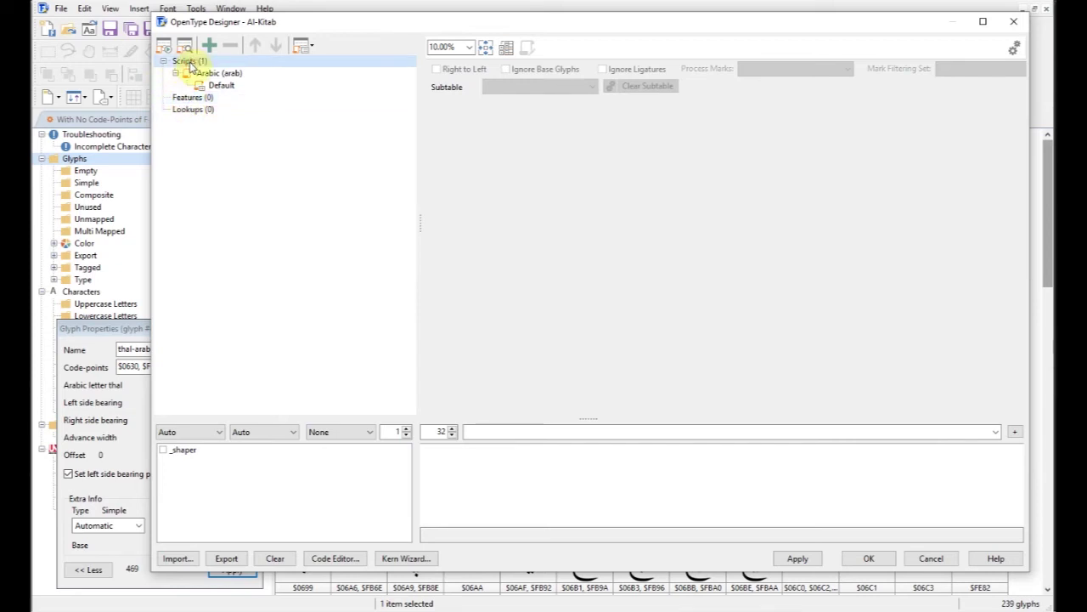
click(185, 109)
click(188, 99)
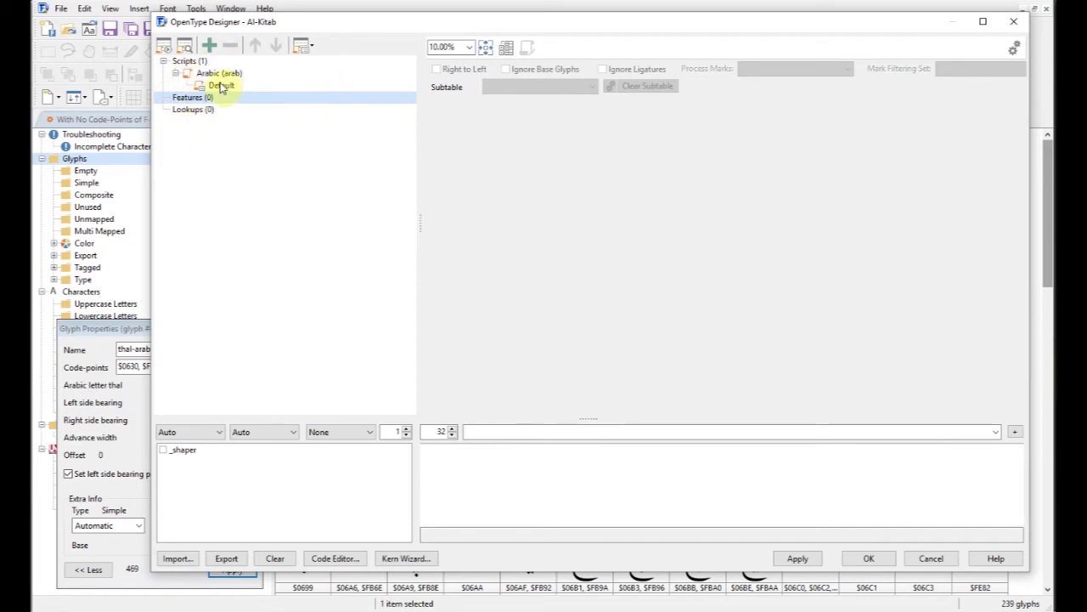
- Add a Single substitution lookup under Lookups, select it for editing, and widen the designer window slightly
click(194, 110)
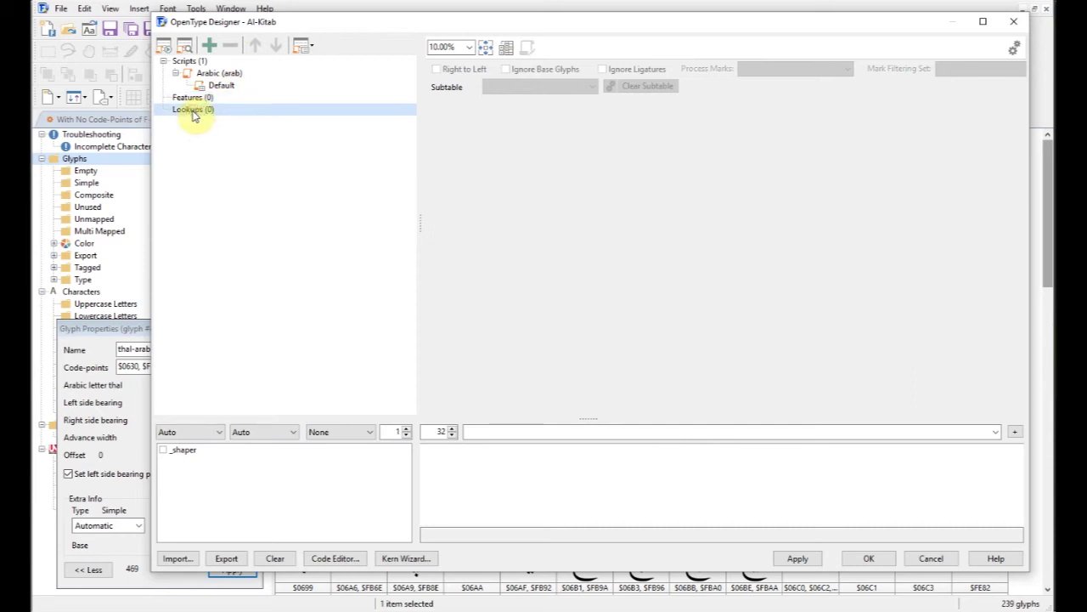
right_click(193, 115)
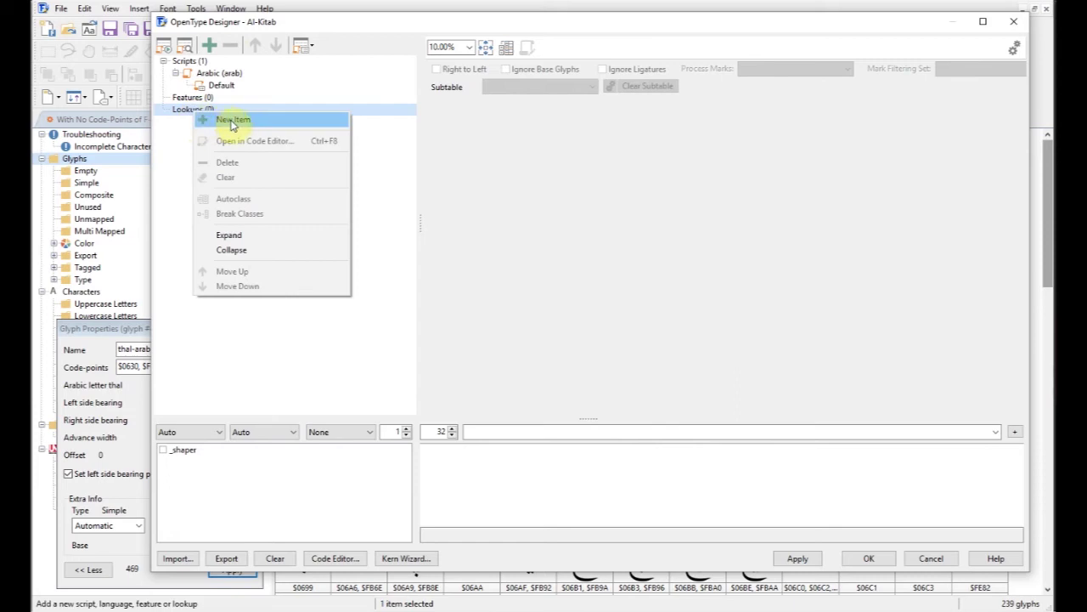
click(231, 124)
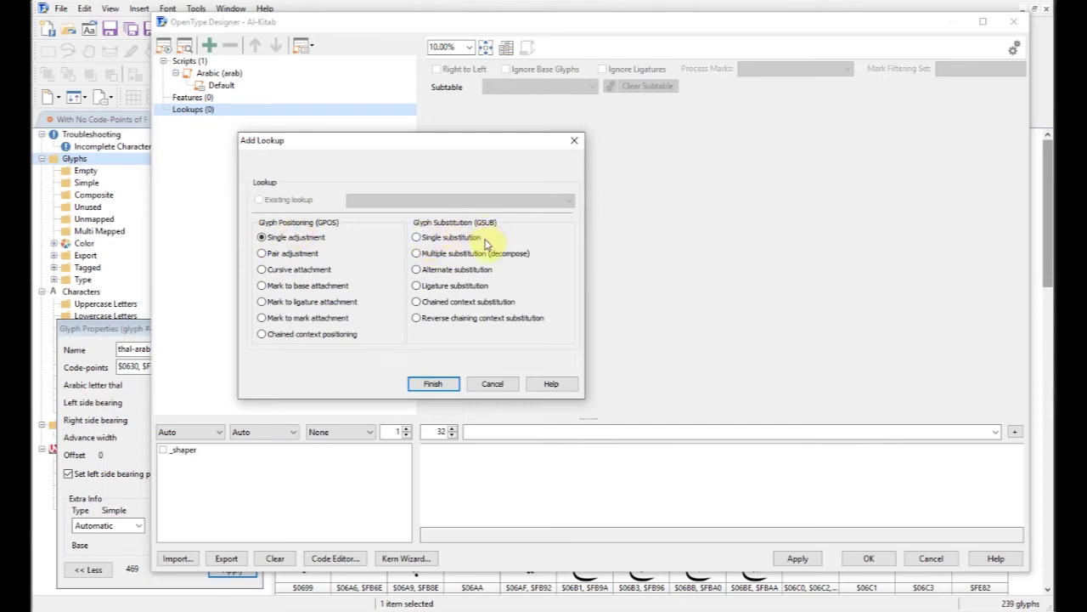
click(418, 240)
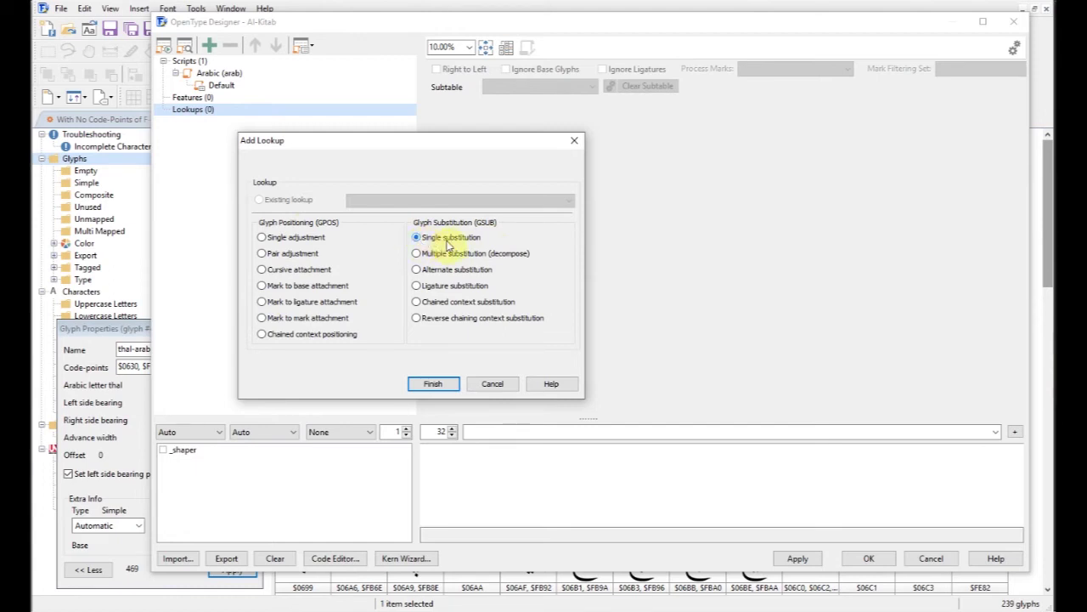
click(435, 384)
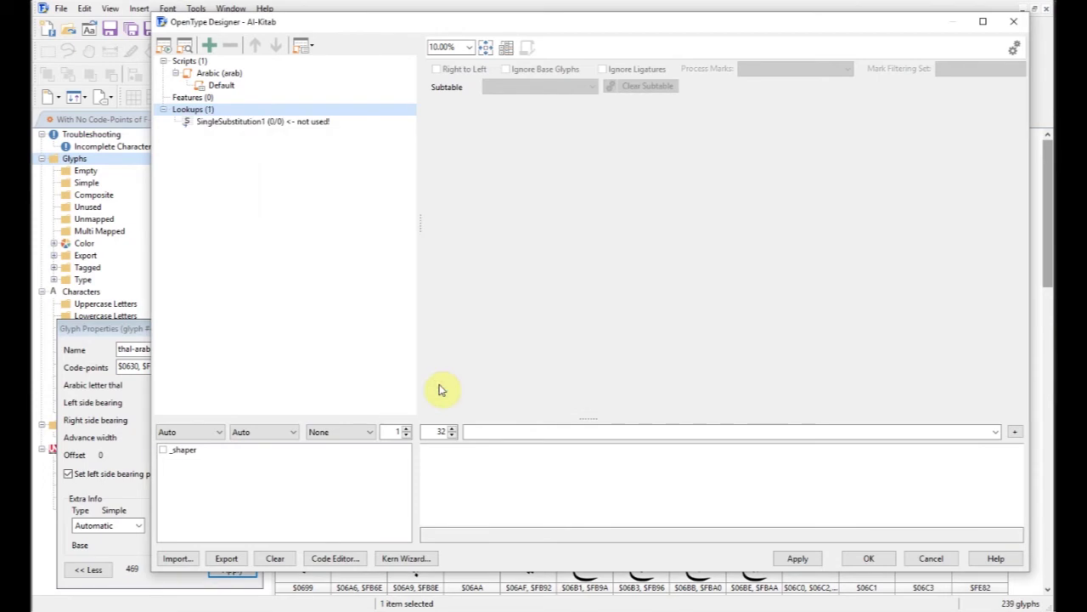
click(229, 127)
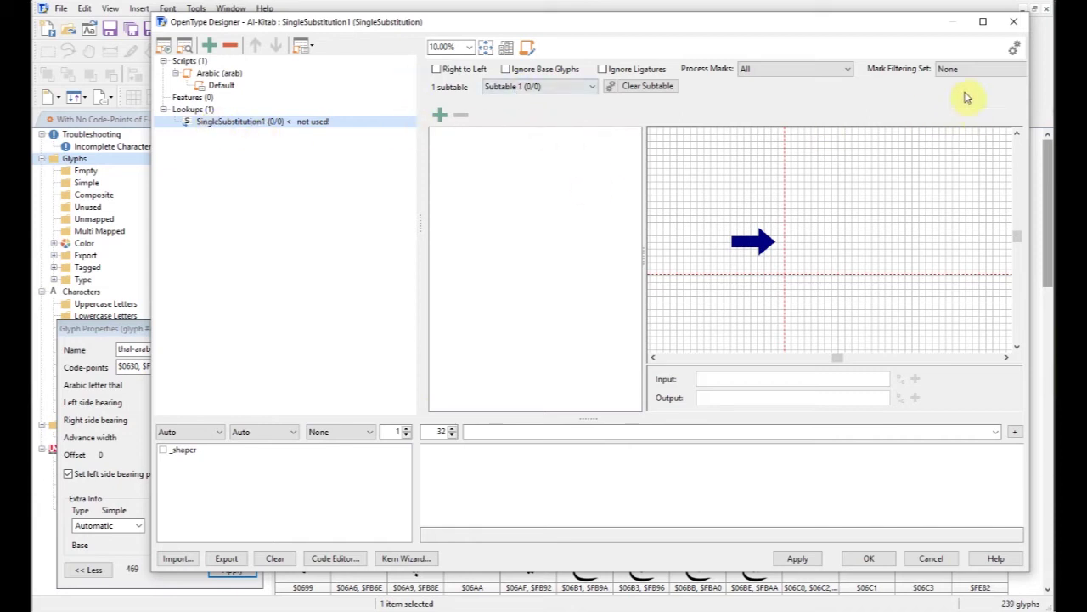
drag(1030, 99, 1044, 102)
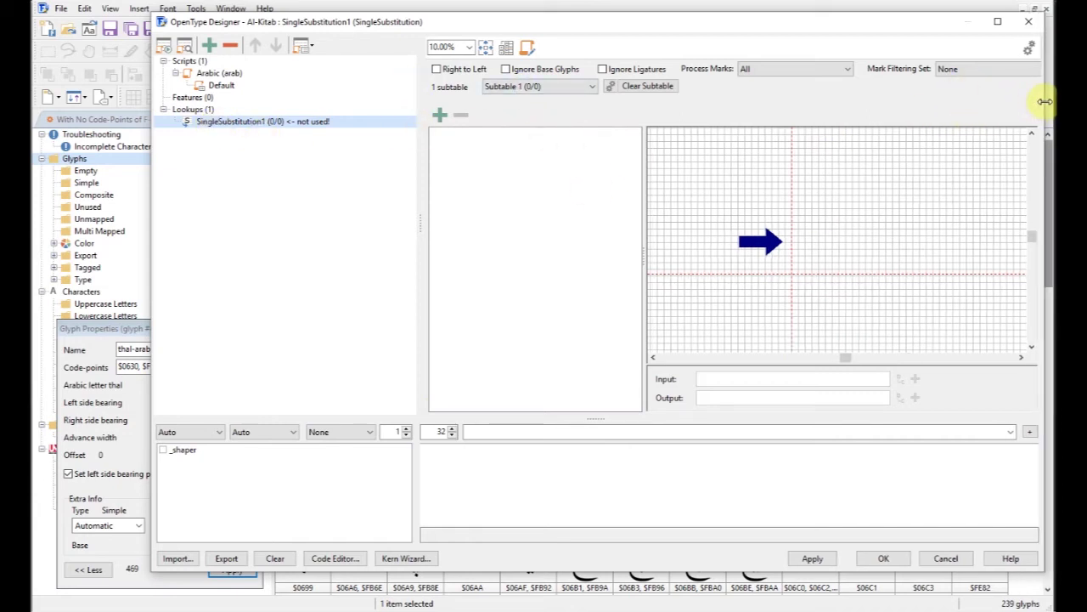
- Look at the lookup's subtable choices and the Clear Subtable confirmation, declining to clear the subtable
click(578, 88)
click(543, 99)
click(645, 86)
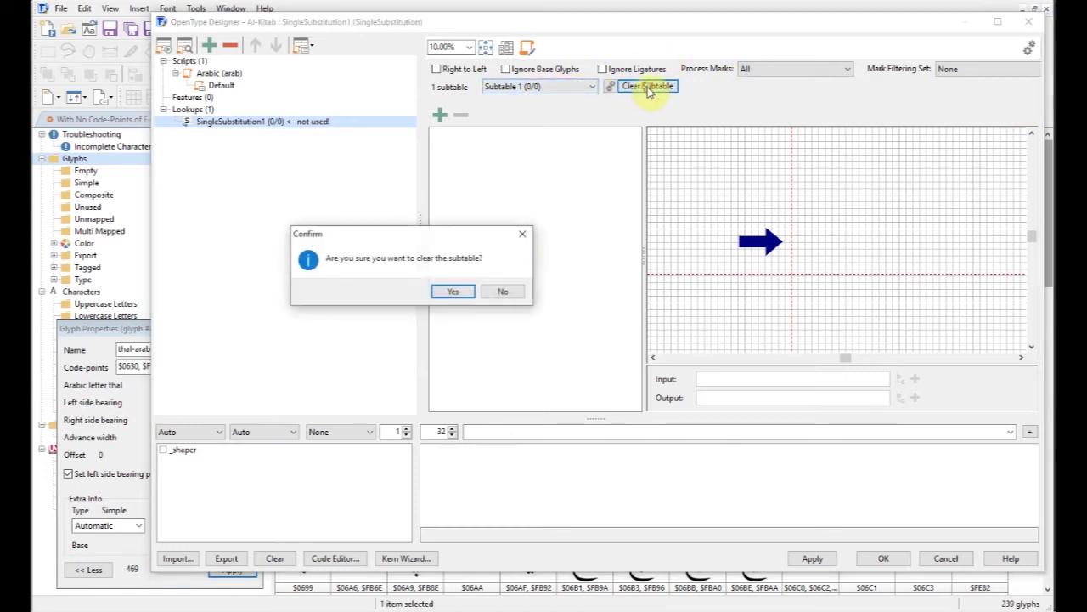
click(510, 294)
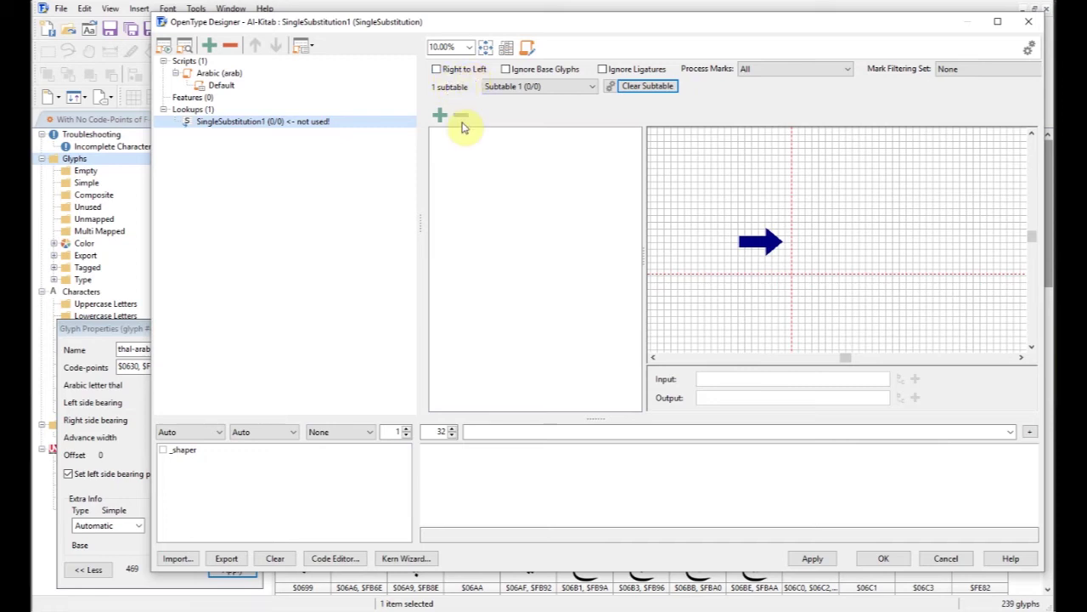
- Turn on Right to Left for the single substitution lookup
click(436, 71)
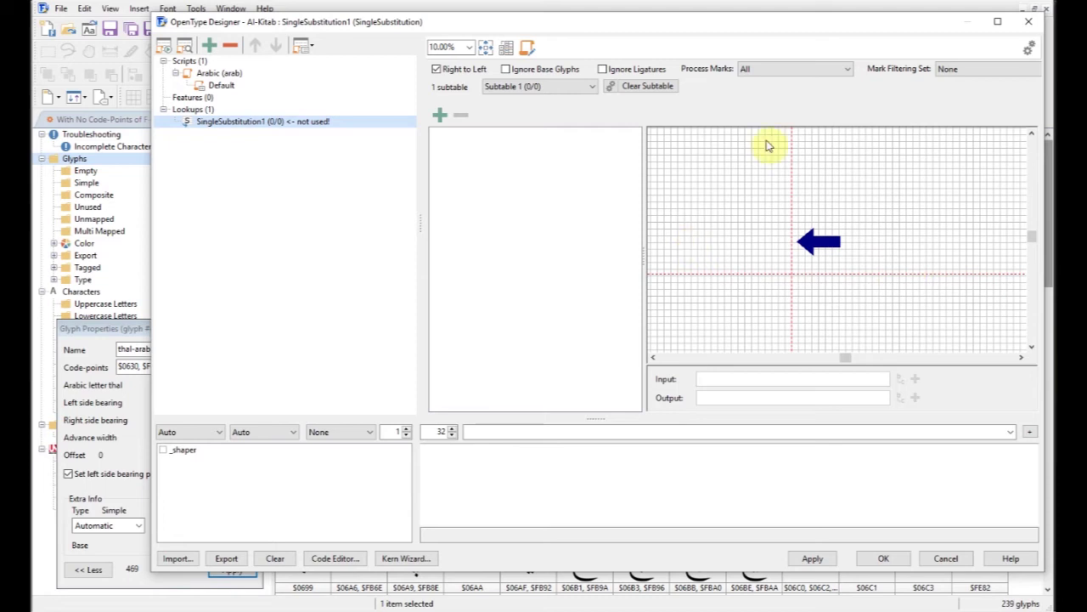
- Rename the single substitution lookup as ssInitialsForms
right_click(229, 127)
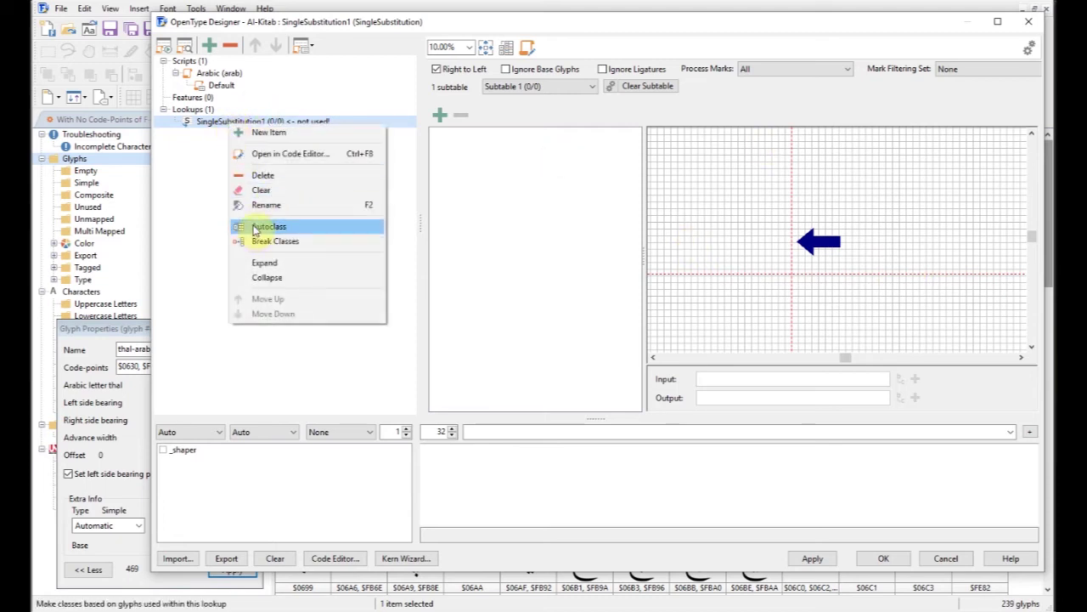
click(266, 206)
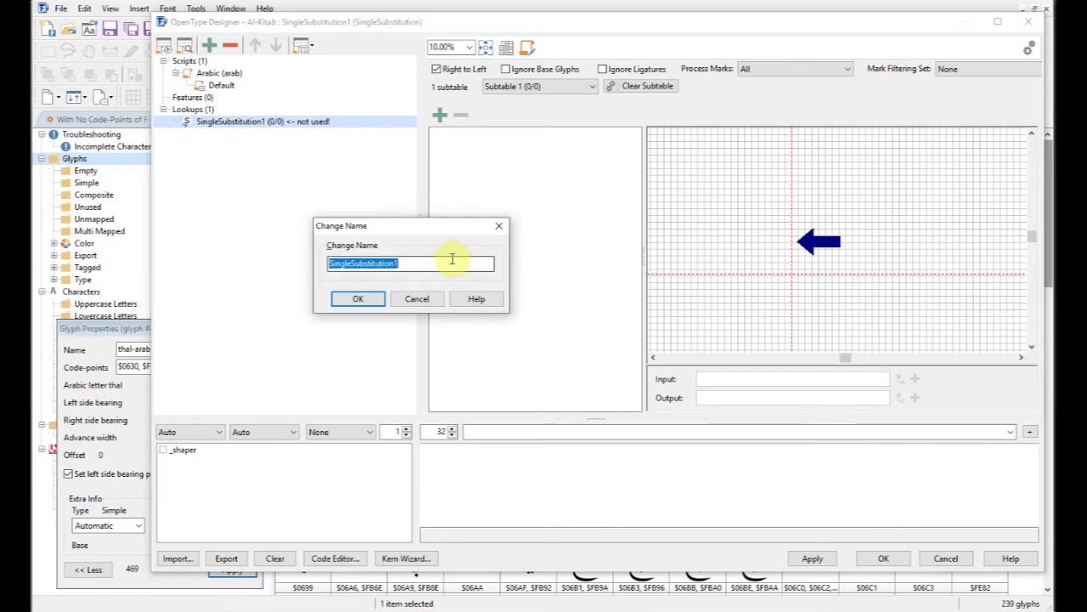
text(ssIni)
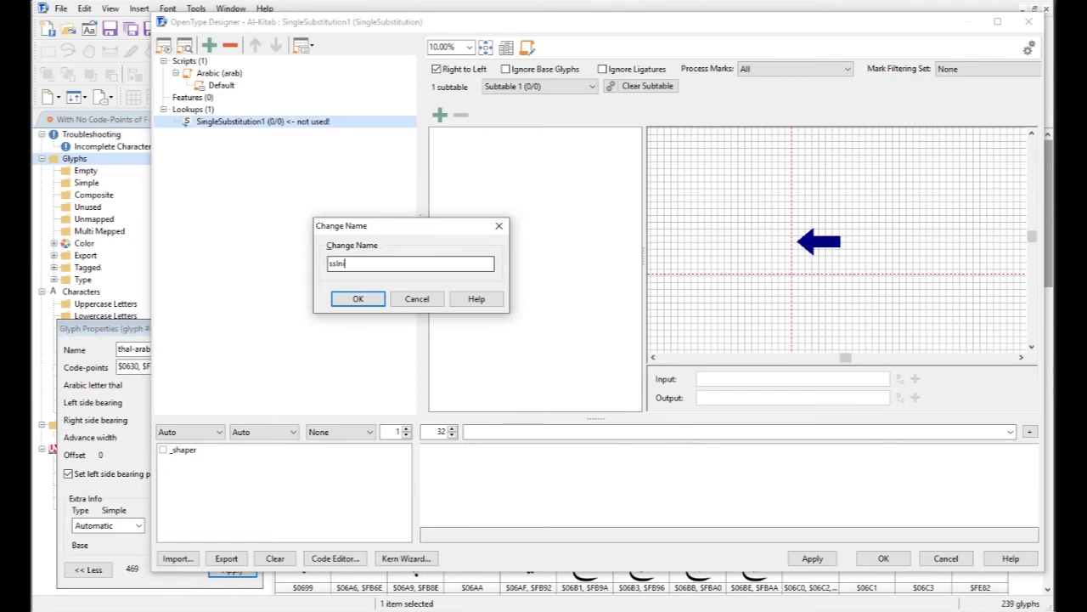
text(tialsForms)
click(363, 299)
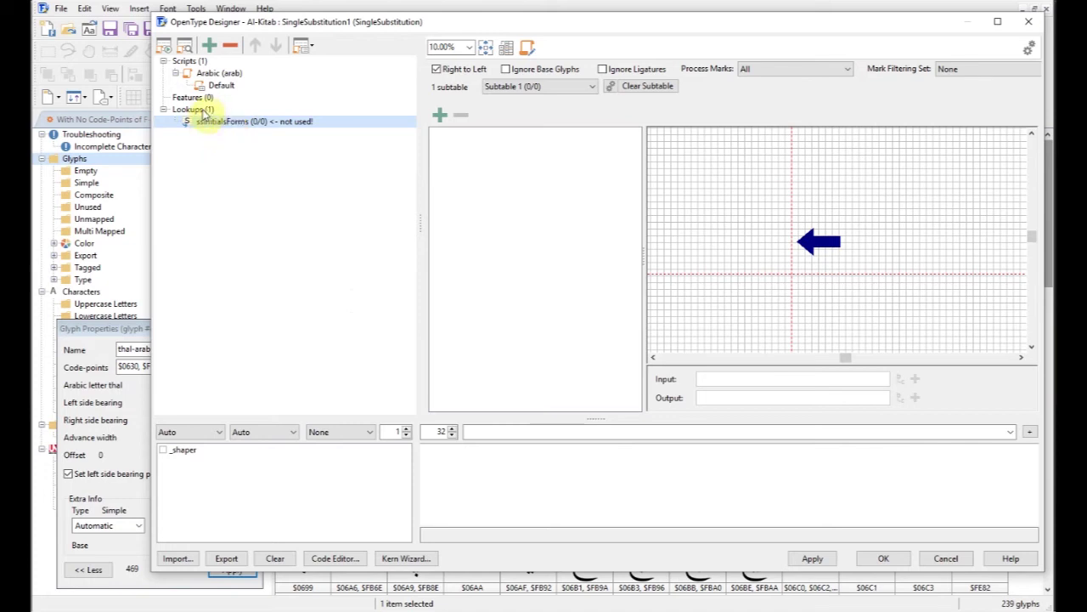
- Add another Single substitution lookup under Lookups and rename it ssMedialForms
right_click(203, 111)
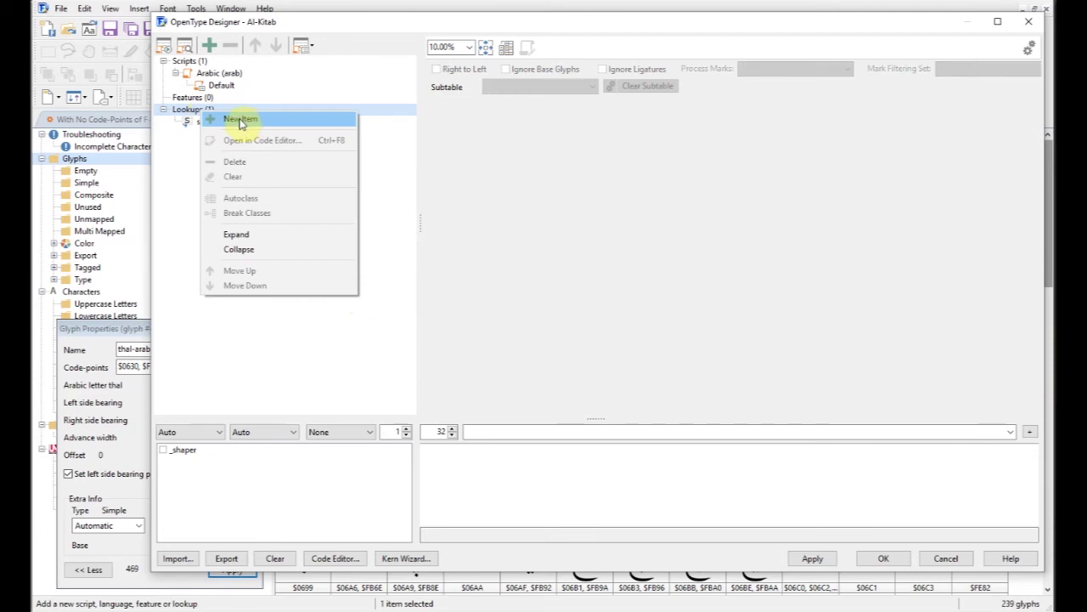
click(240, 119)
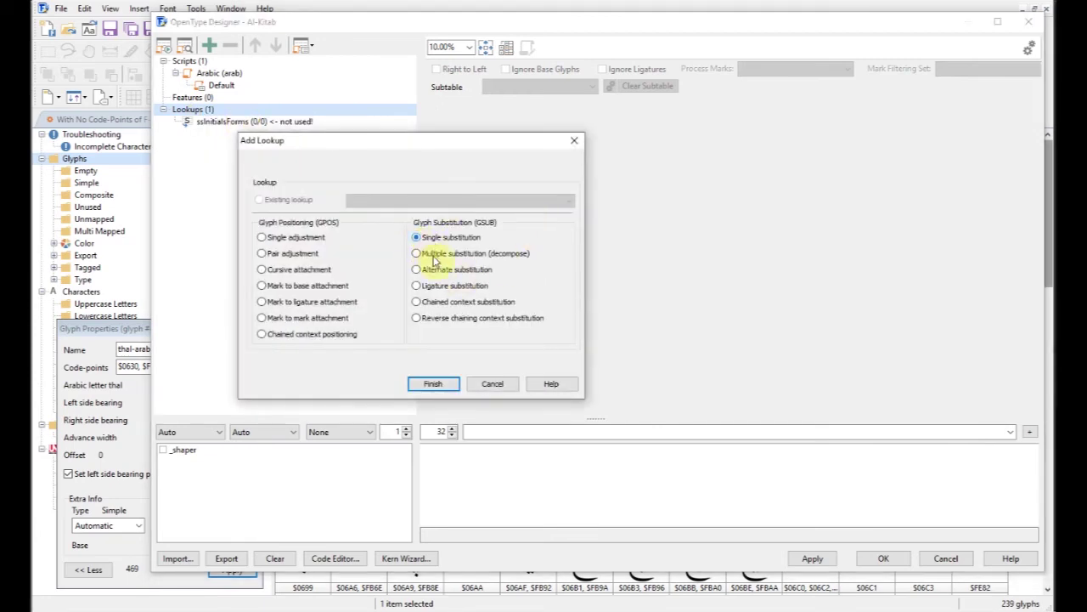
click(442, 384)
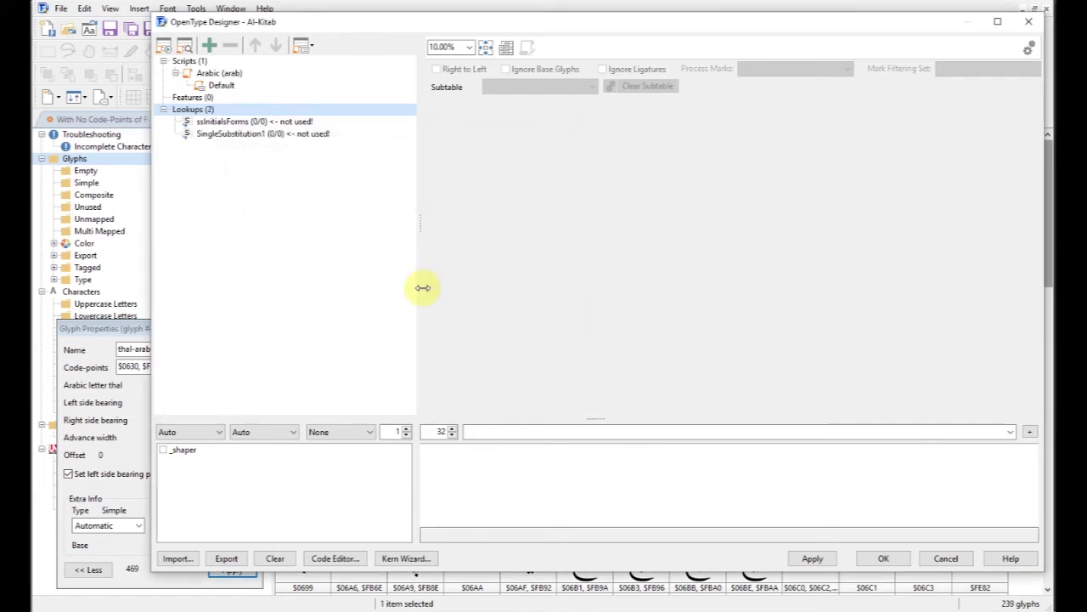
click(231, 134)
right_click(225, 136)
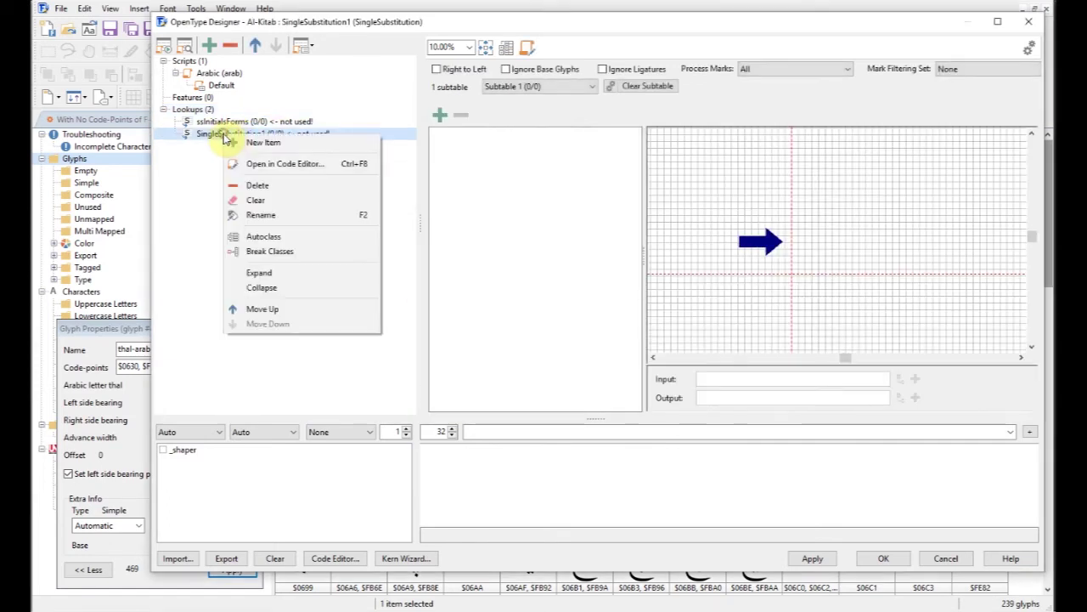
click(260, 215)
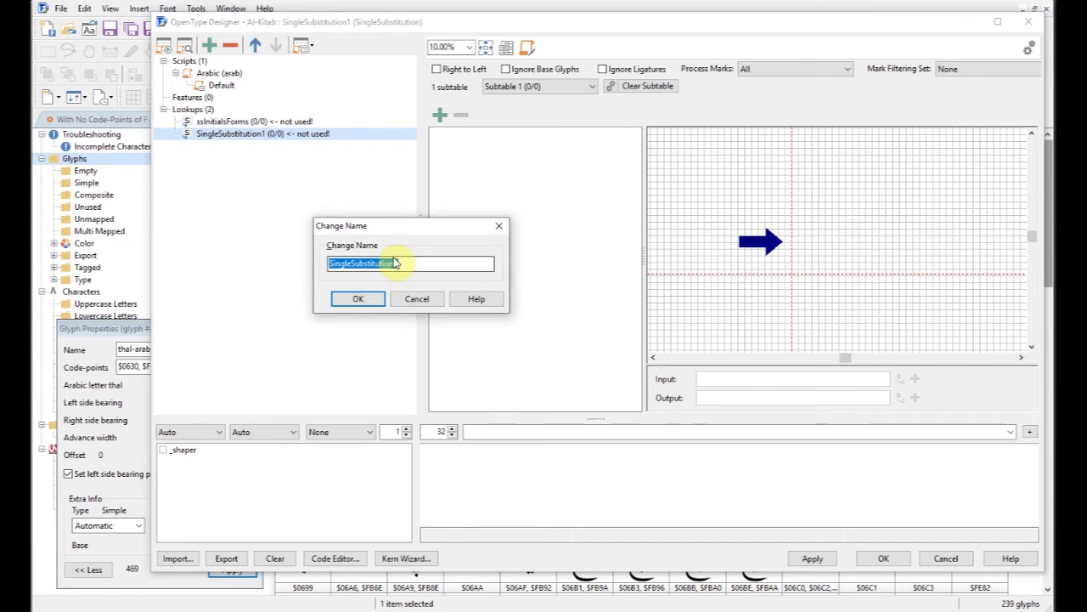
text(ss)
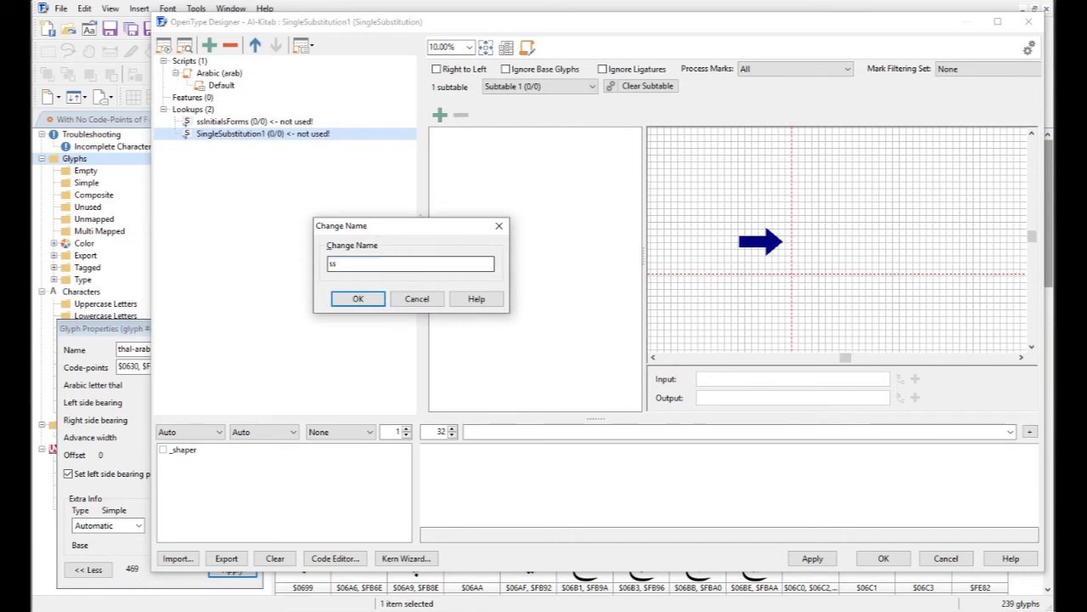
text(MedialForms)
click(358, 298)
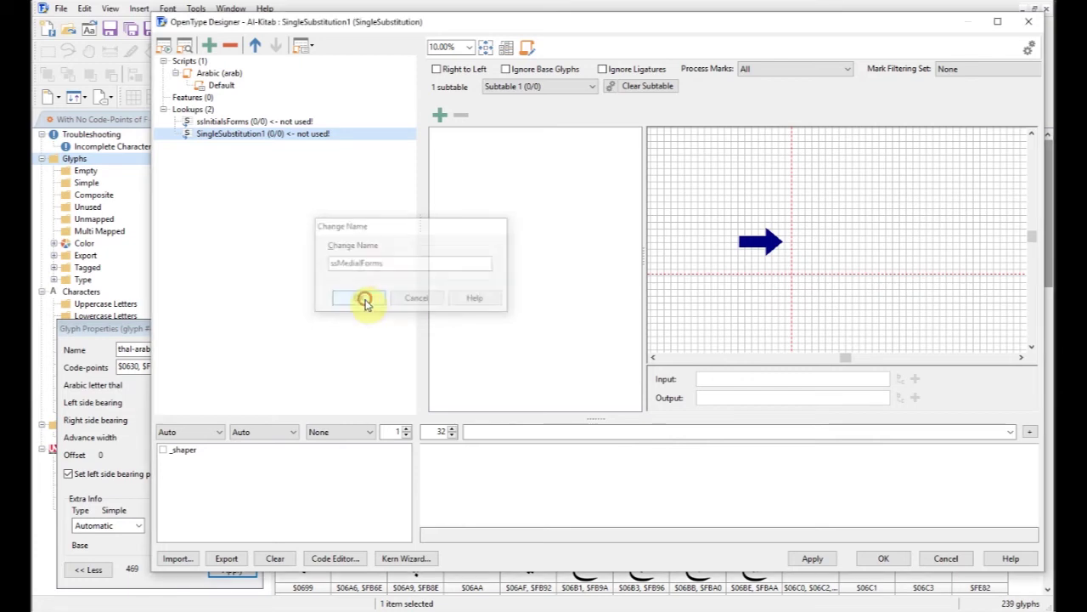
- Turn on Right to Left for the ssMedialForms lookup and compare it with ssInitialsForms
click(437, 70)
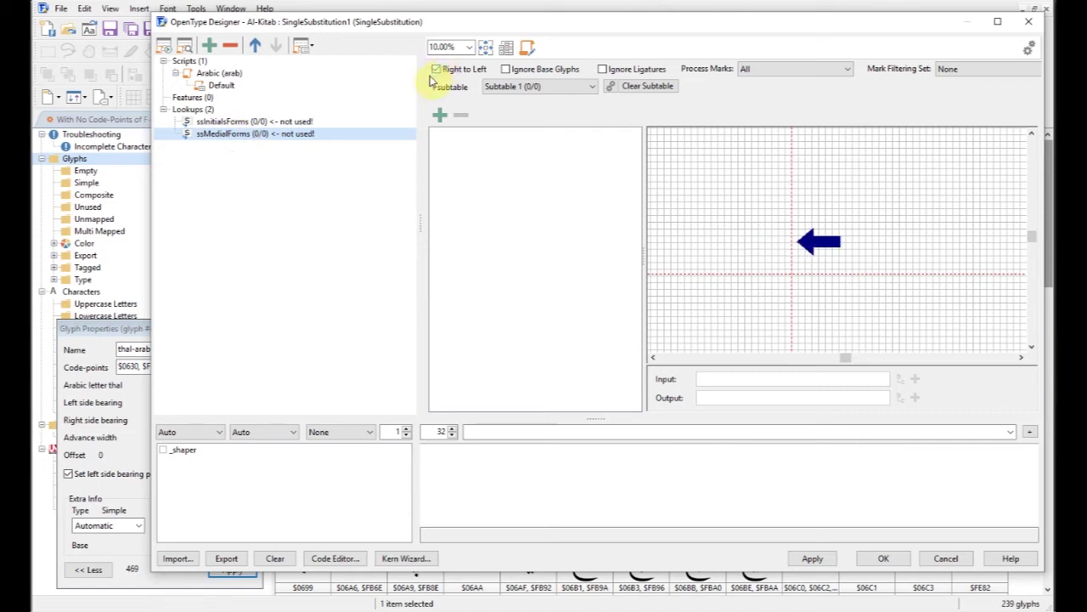
click(259, 121)
click(266, 134)
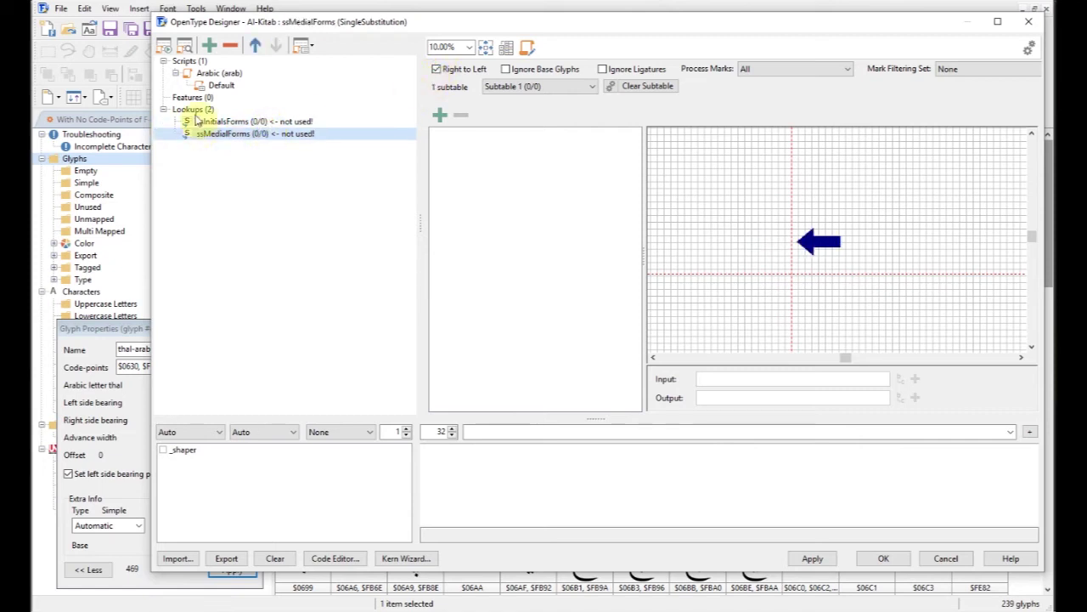
- Add a third Single substitution lookup under Lookups and rename it ssTerminalForms
click(195, 111)
right_click(194, 111)
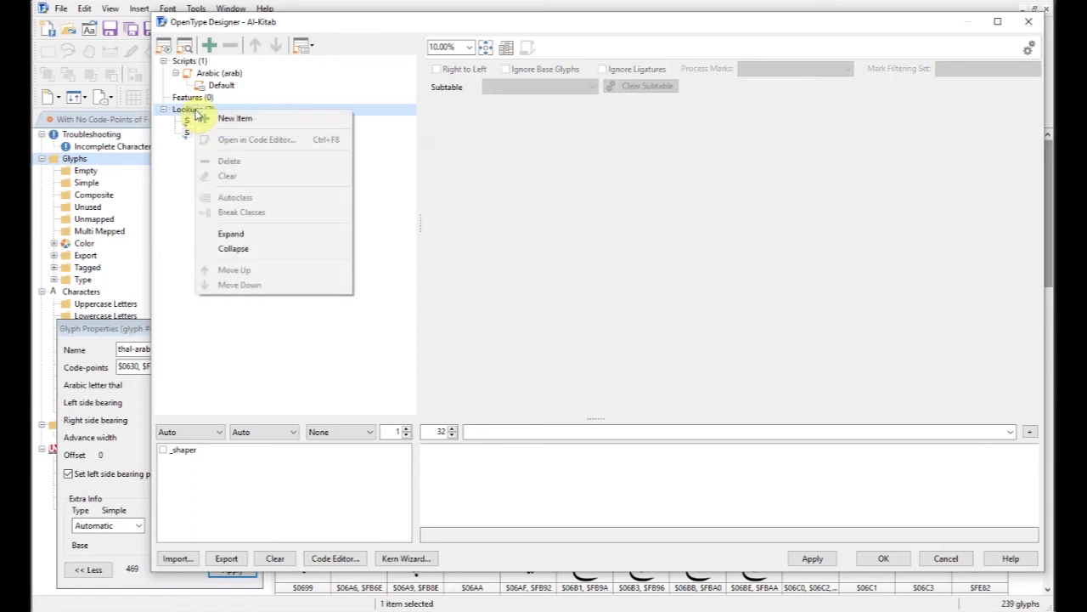
click(218, 114)
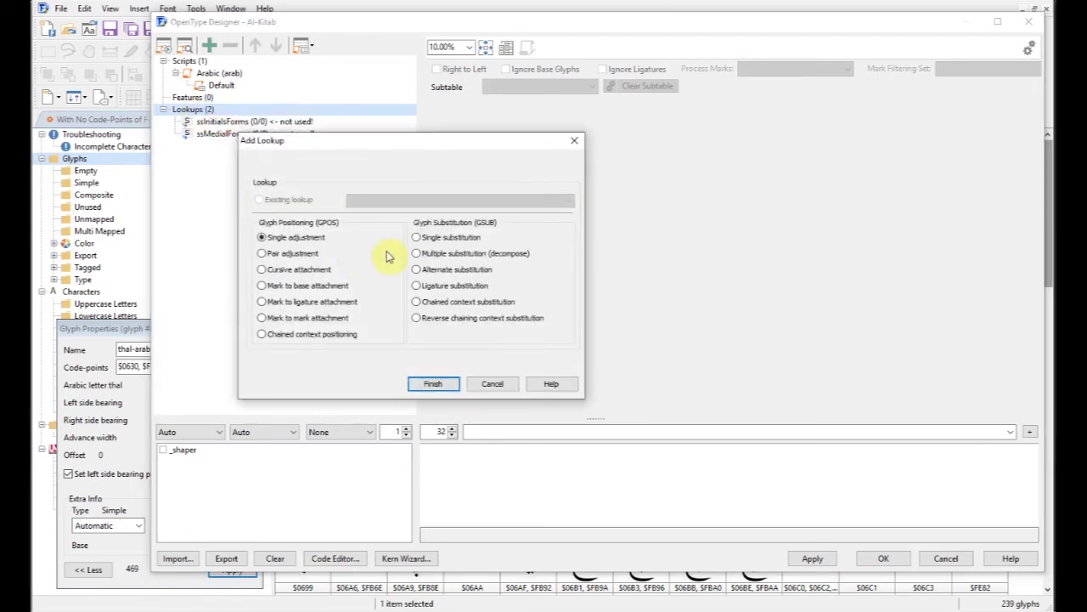
click(437, 384)
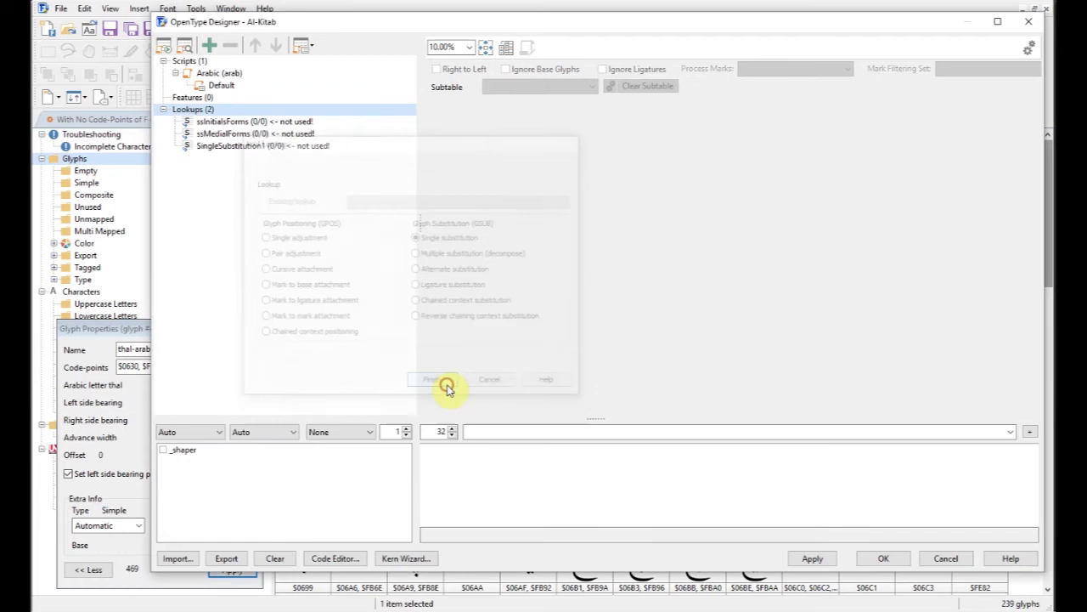
click(238, 151)
right_click(237, 152)
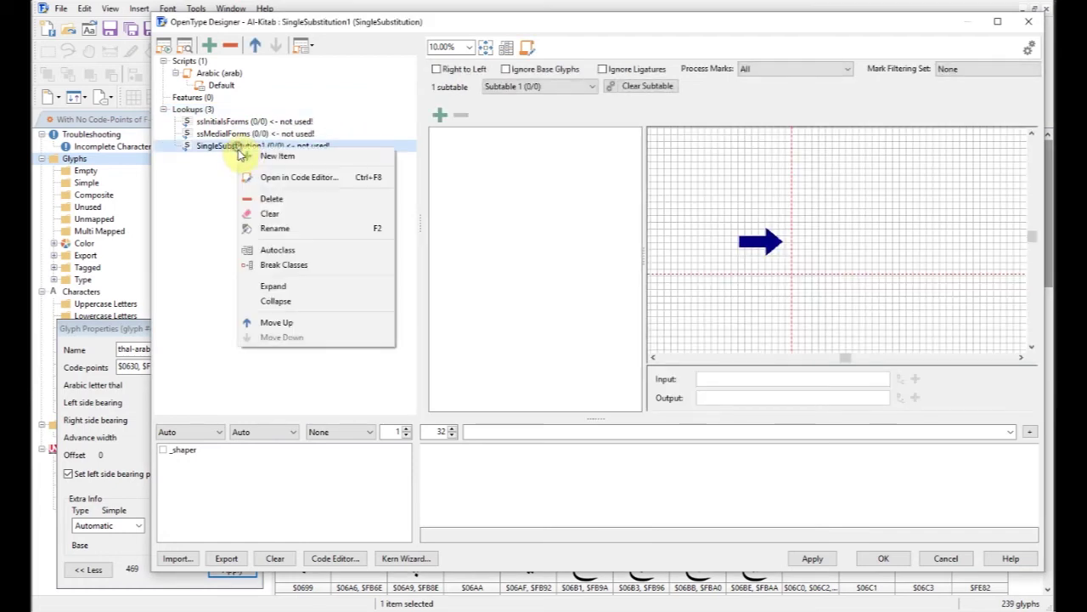
click(271, 229)
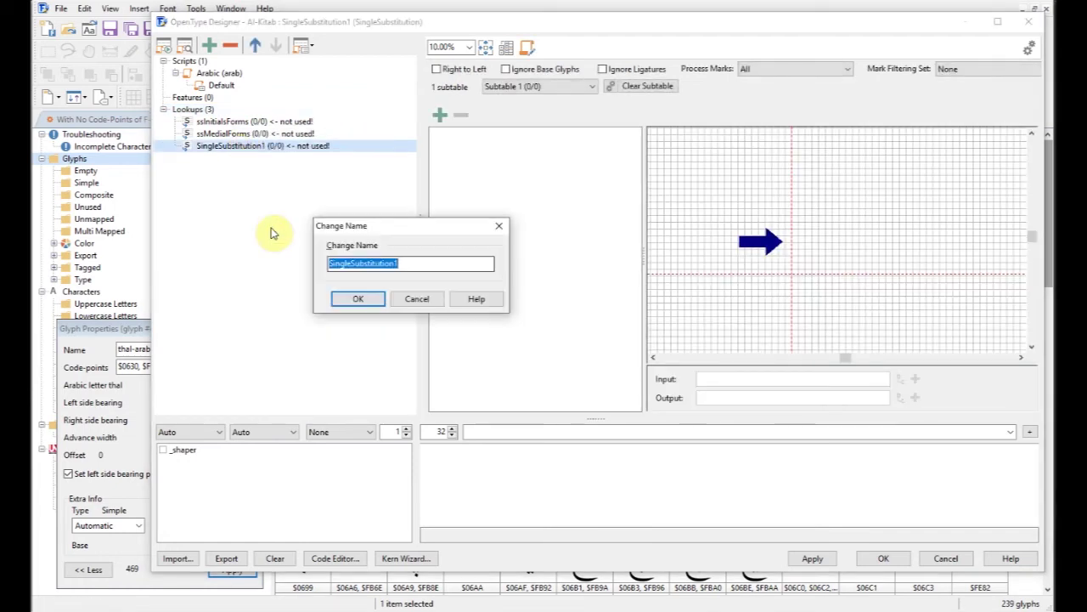
text(ssTerminalForms)
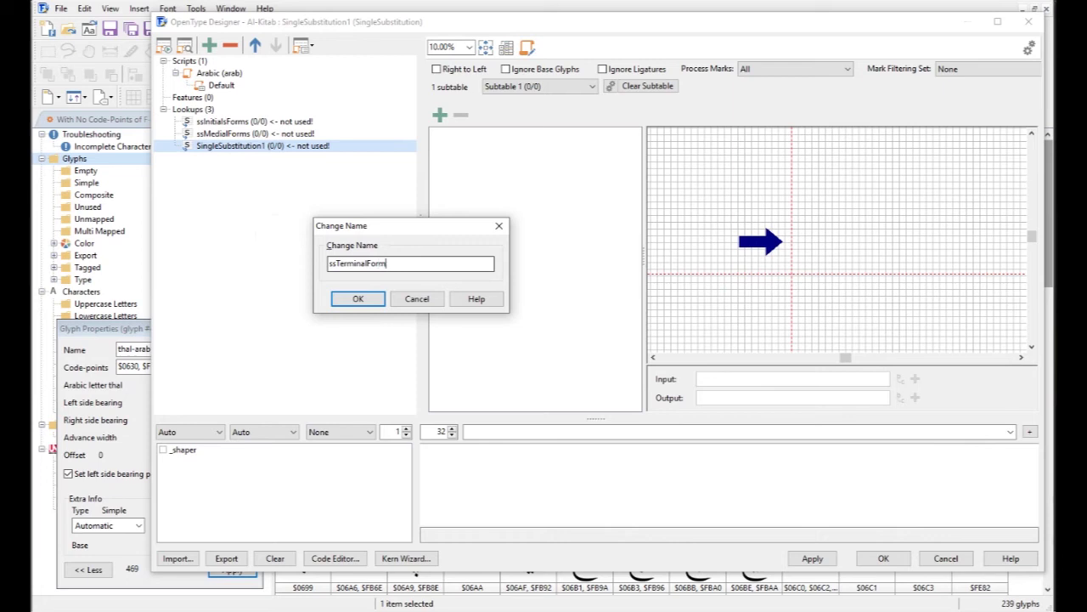
click(369, 302)
- Add a substitution to the ssInitialsForms lookup with beh-arab as input and beh-arab.init as output
click(236, 121)
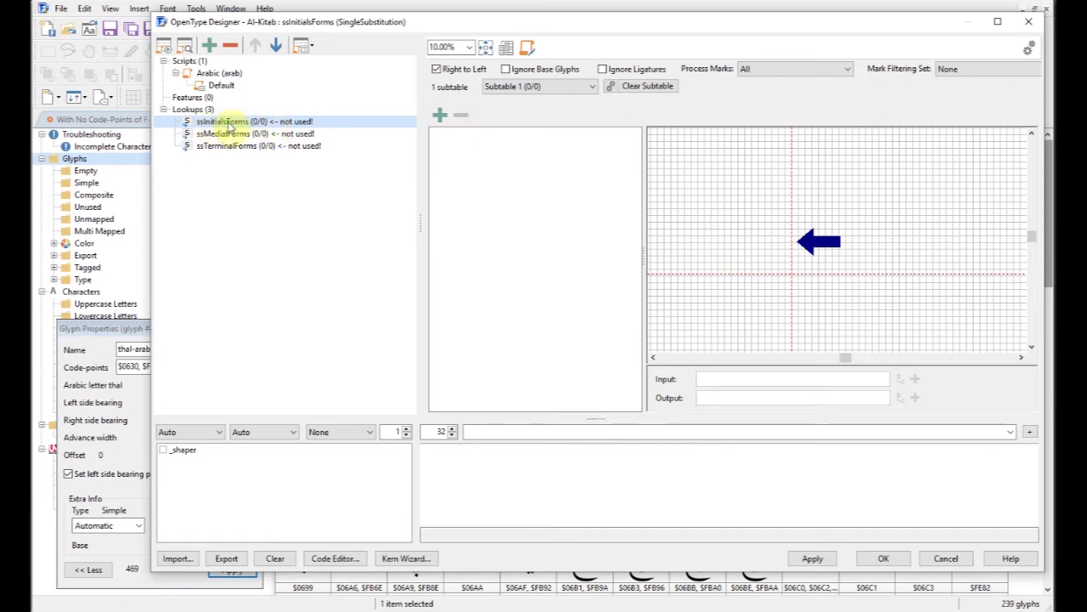
click(440, 115)
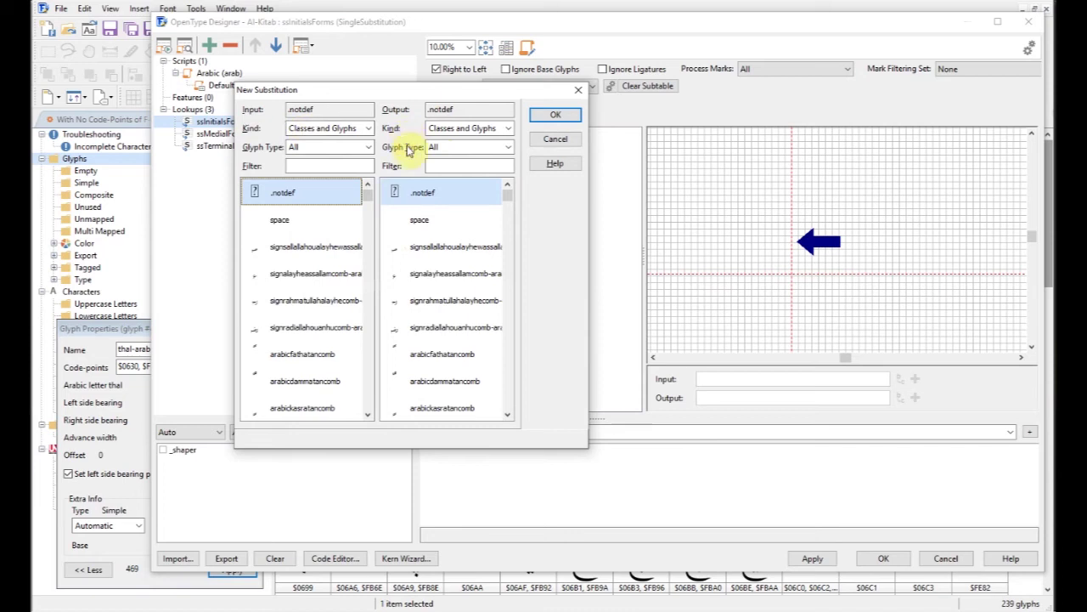
drag(370, 202, 374, 229)
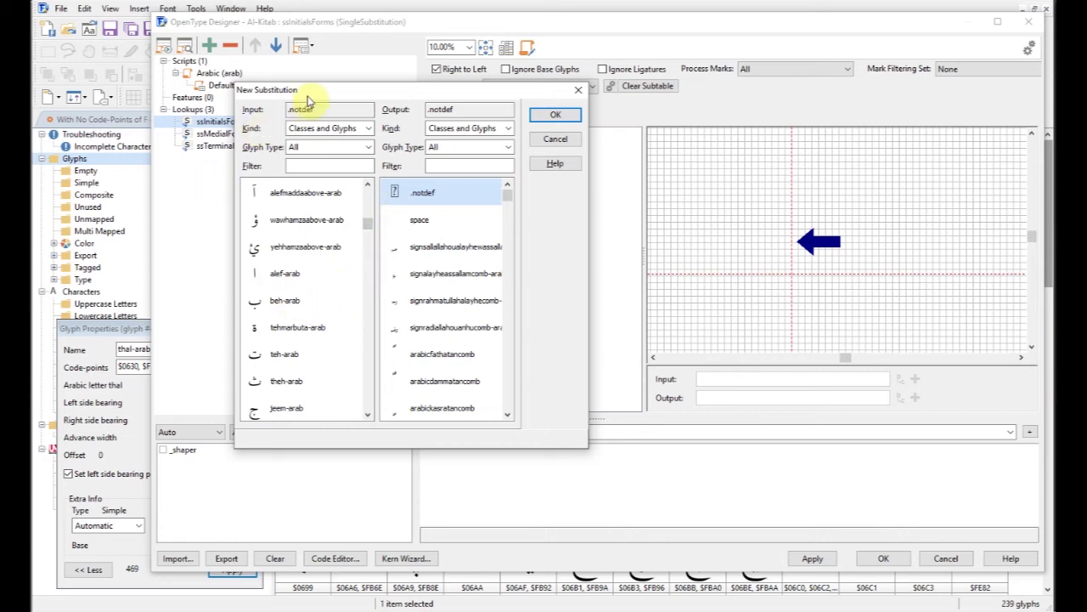
drag(308, 101, 403, 109)
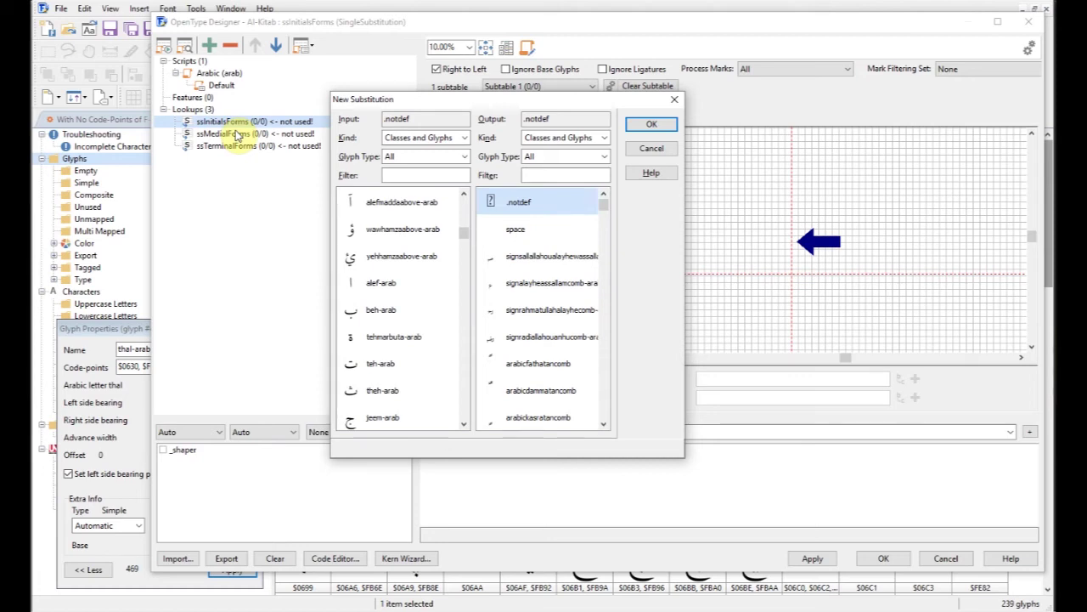
click(377, 313)
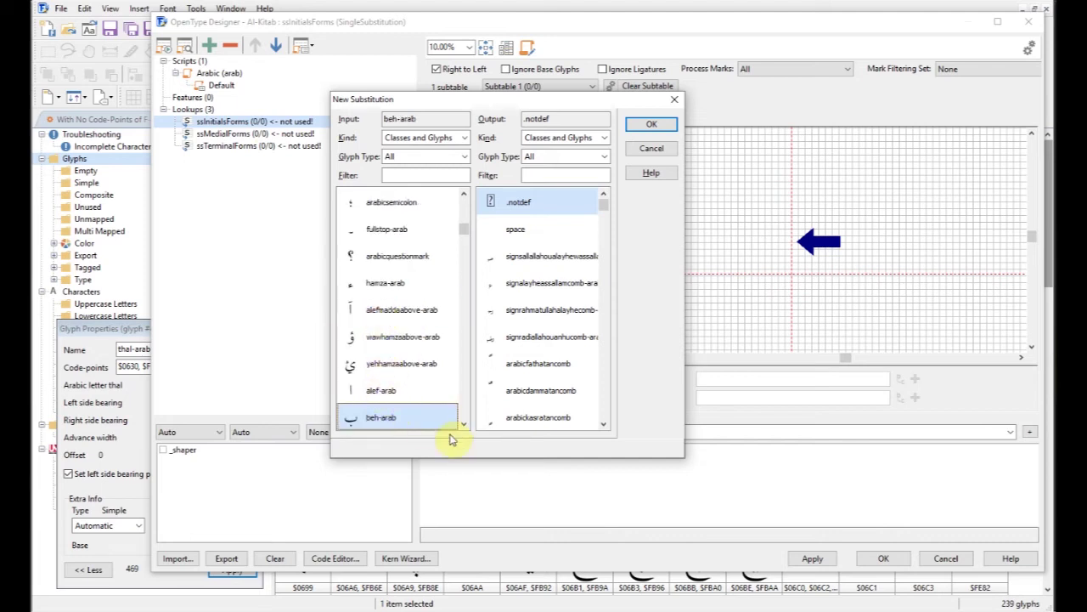
drag(605, 210, 616, 299)
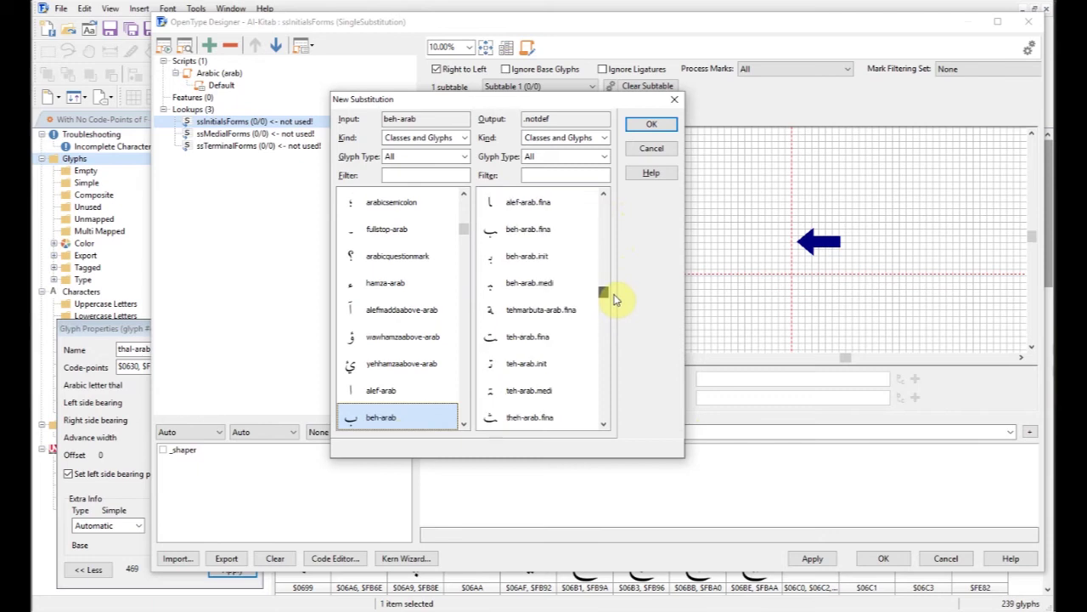
click(542, 255)
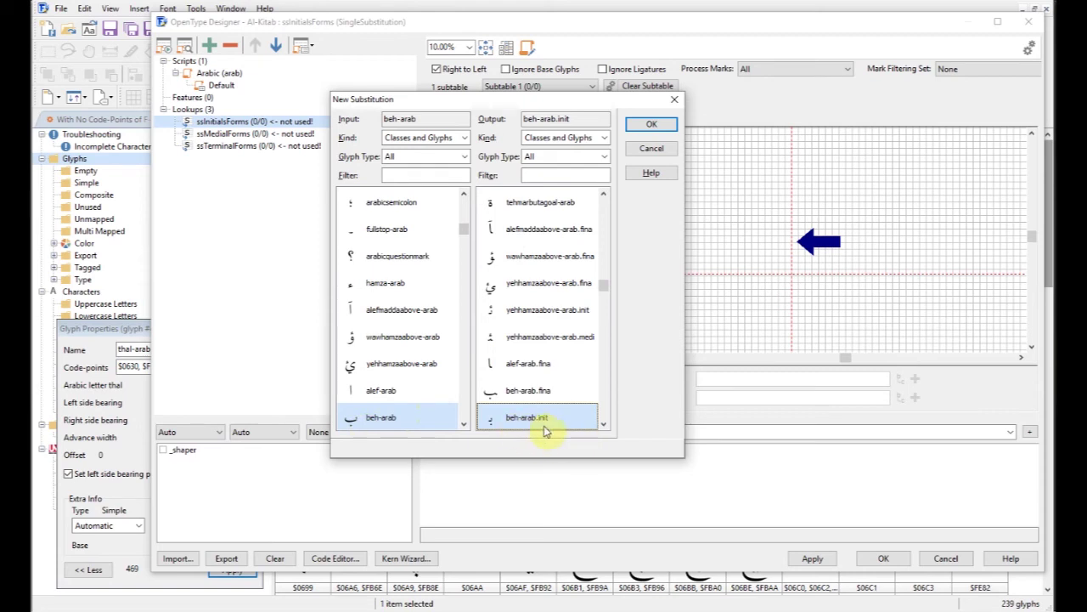
click(651, 125)
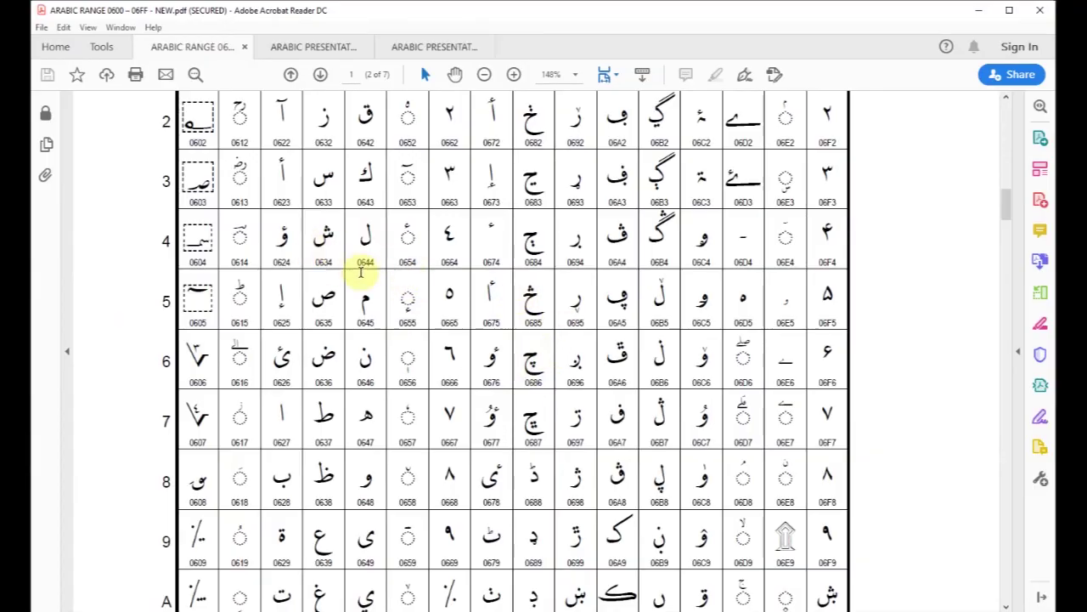
- Switch to Adobe Acrobat Reader and examine the Arabic 0600–06FF code chart around the letter beh at 0628
scroll(425, 327, up, 2)
scroll(1007, 197, up, 4)
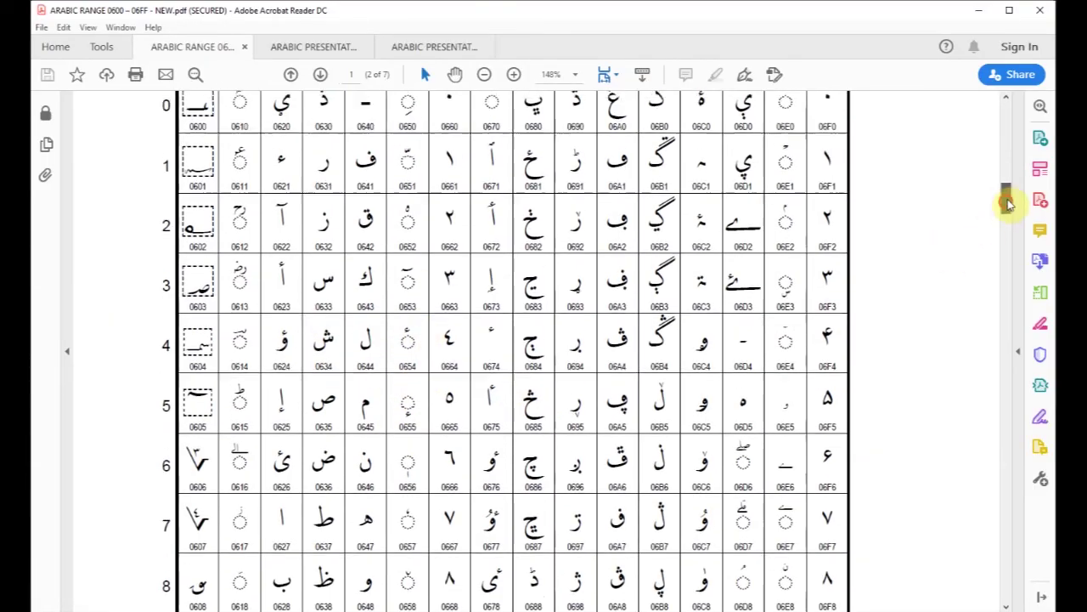
mouse_move(1008, 195)
mouse_down()
mouse_move(1010, 219)
mouse_move(1008, 194)
mouse_up()
scroll(1009, 216, down, 5)
scroll(1009, 220, up, 5)
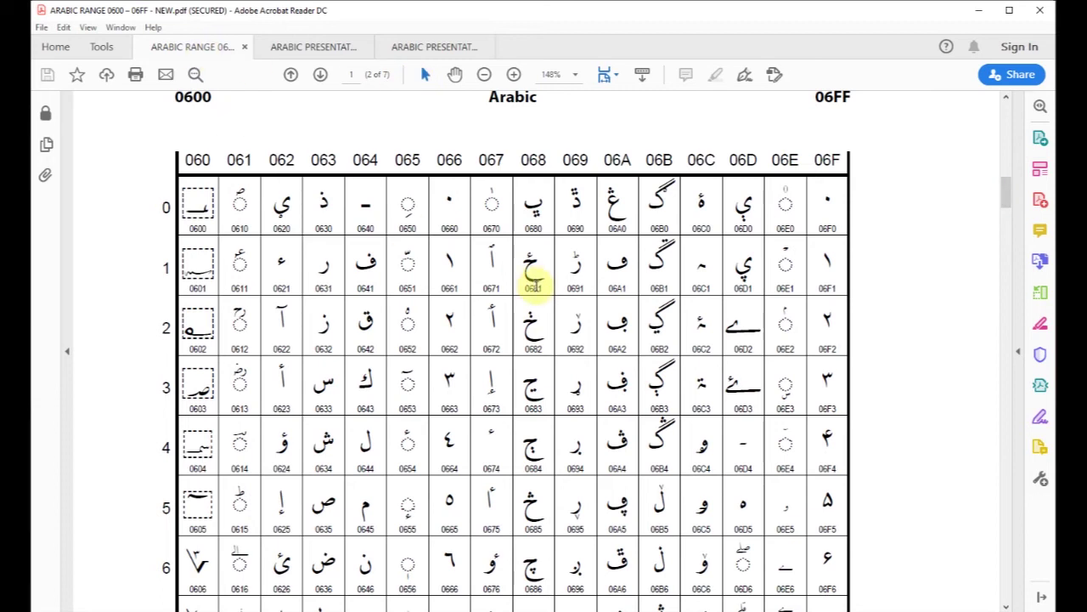
scroll(537, 289, down, 4)
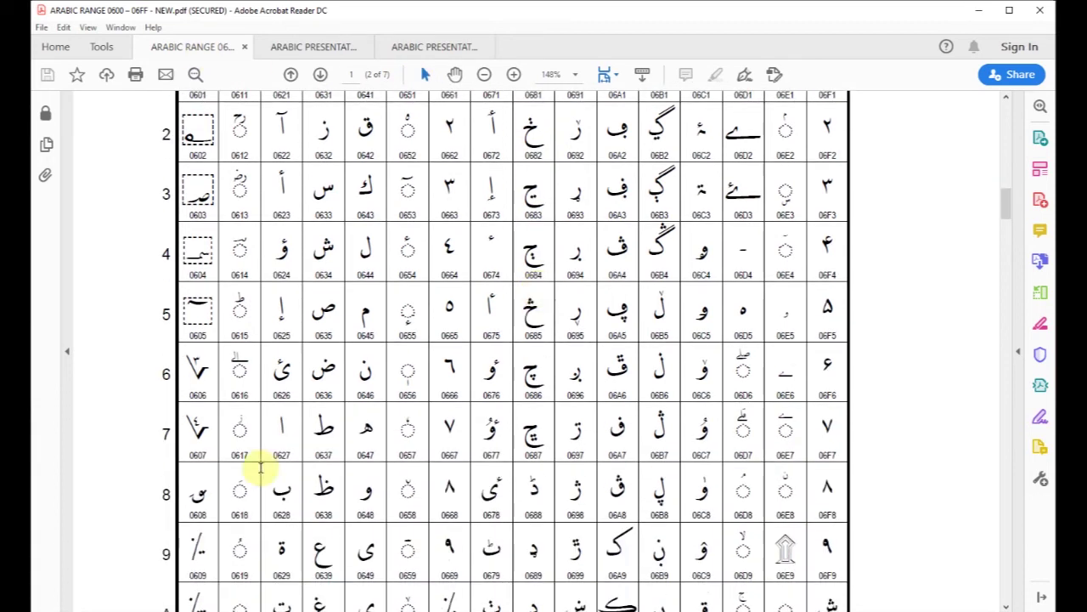
drag(281, 510, 286, 498)
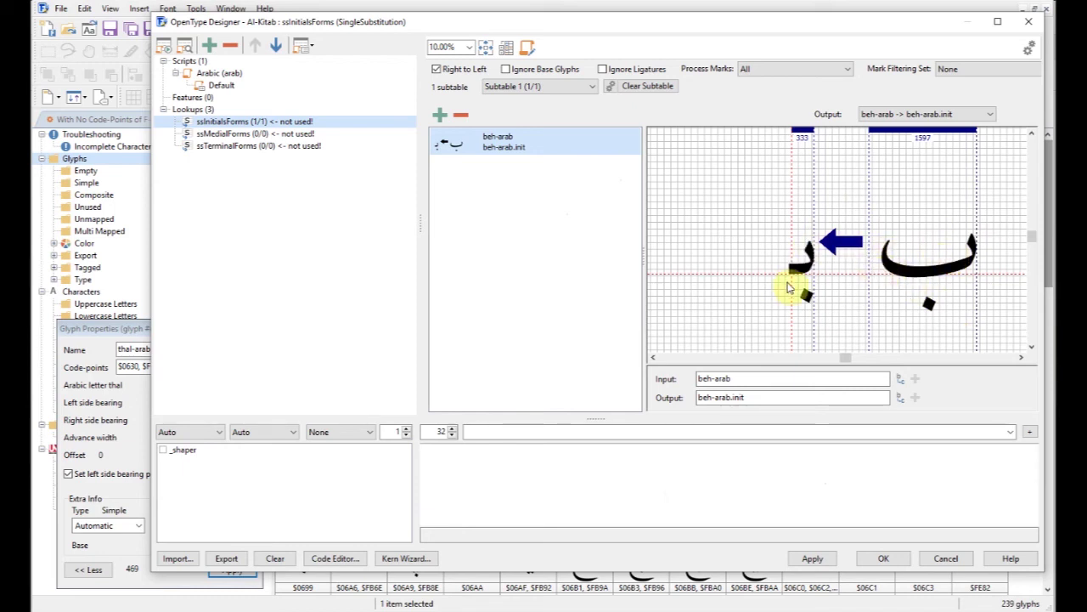
- Add a substitution to the ssInitialsForms lookup with teh-arab as input and teh-arab.init as output
click(442, 118)
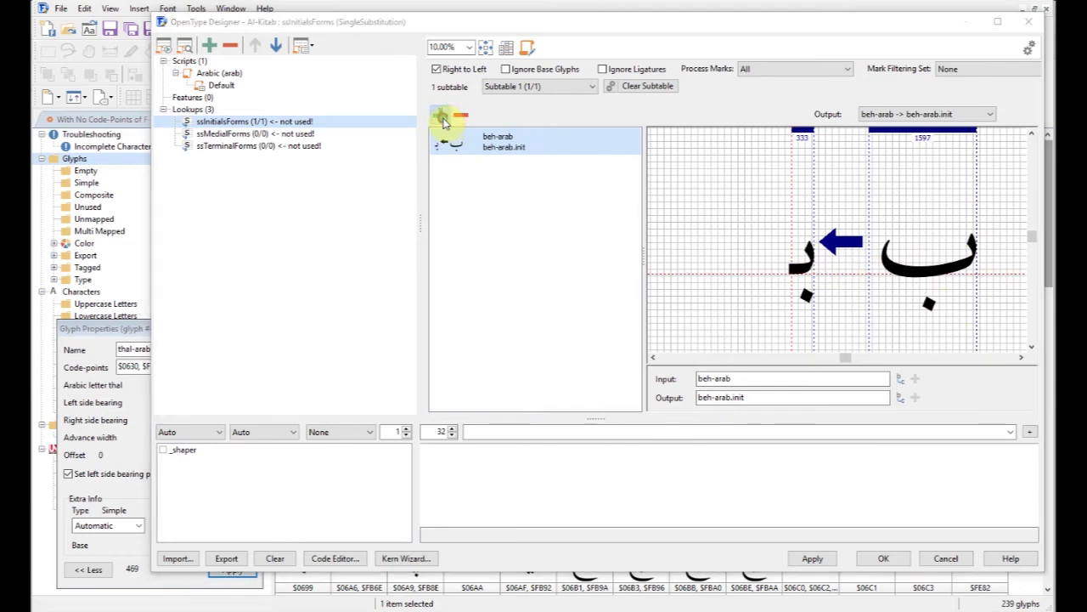
click(367, 415)
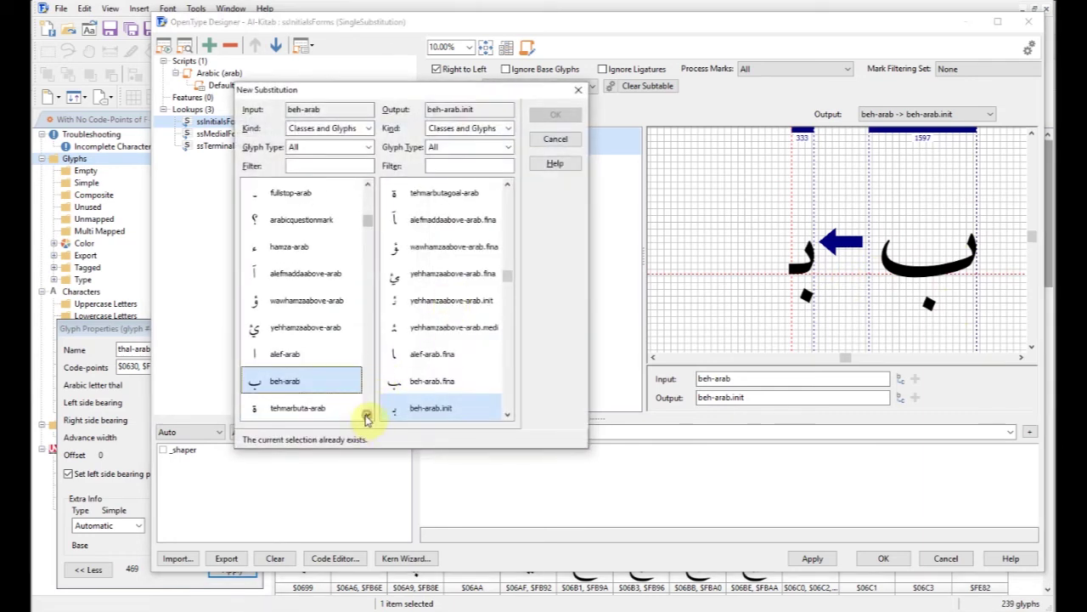
click(305, 409)
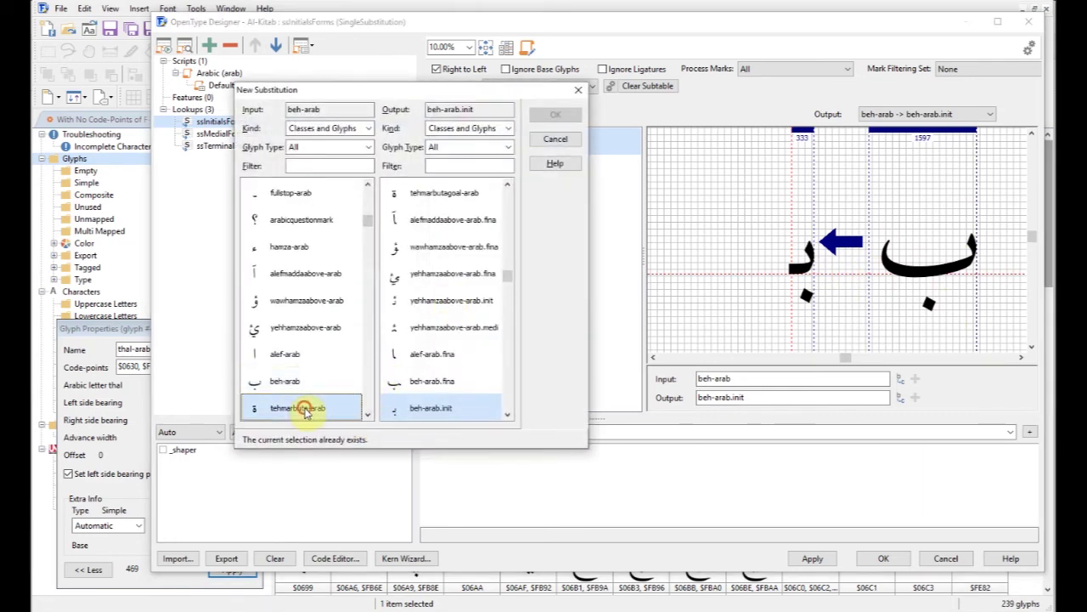
click(507, 414)
click(507, 414)
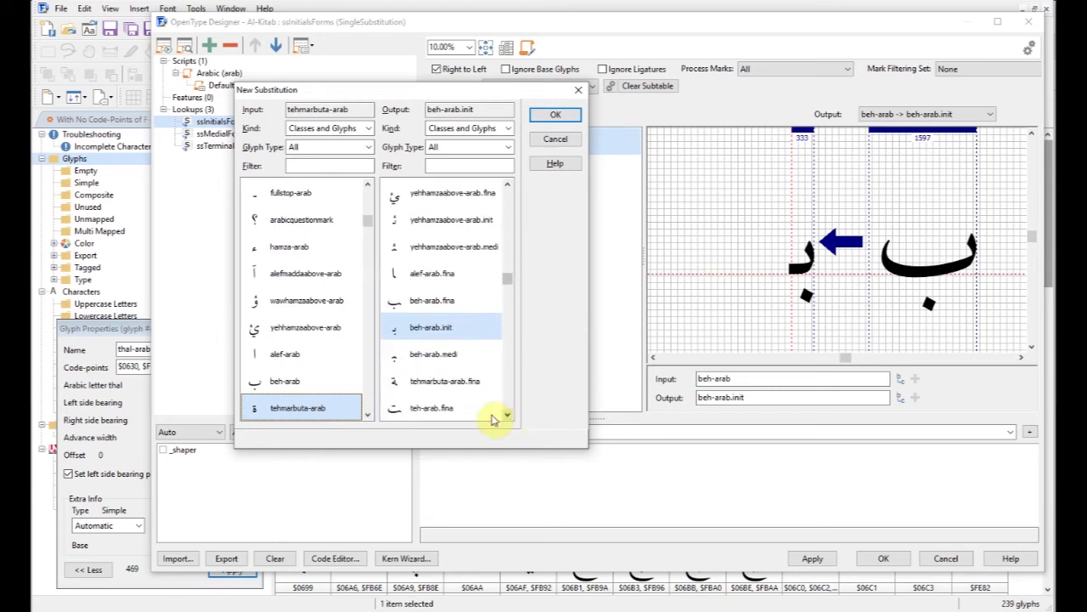
click(367, 415)
click(313, 410)
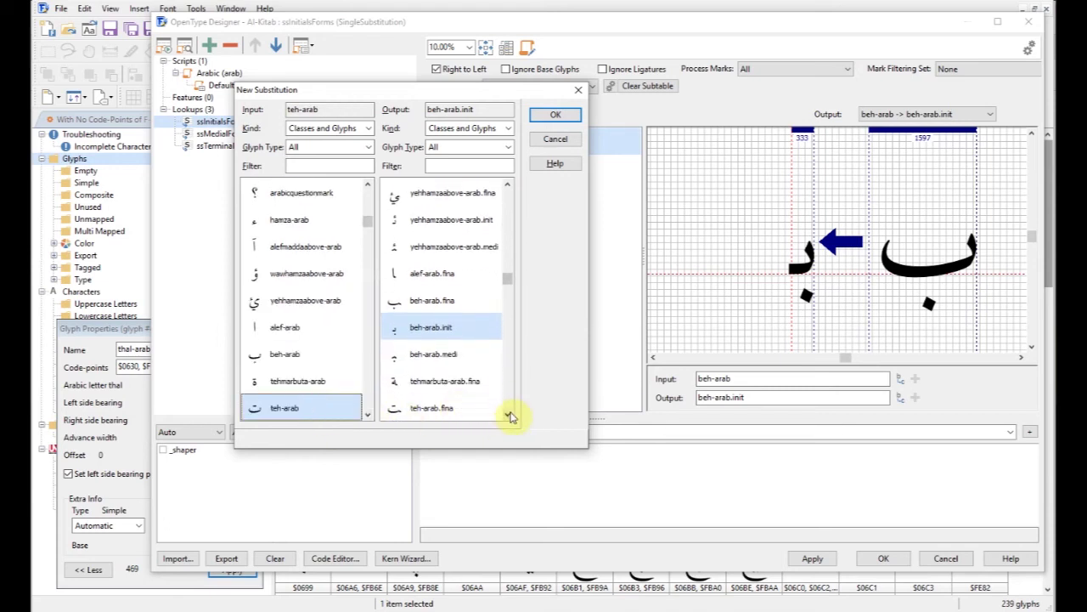
click(508, 415)
click(449, 411)
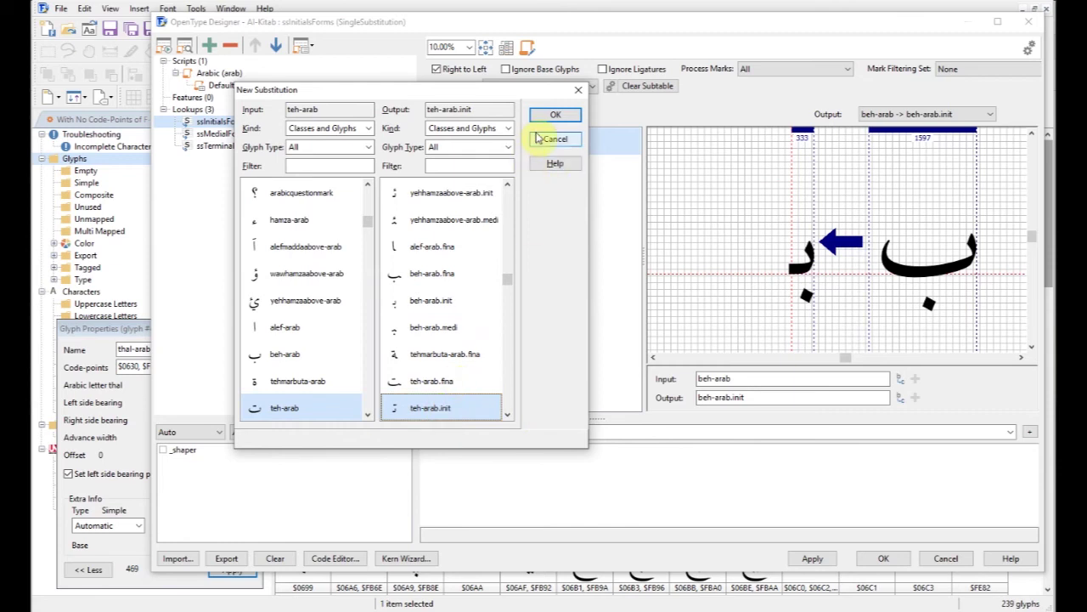
click(555, 114)
- Compare the previews of the beh-arab and teh-arab substitutions in the ssInitialsForms lookup
click(510, 150)
click(510, 170)
click(513, 150)
click(508, 172)
click(510, 146)
click(504, 165)
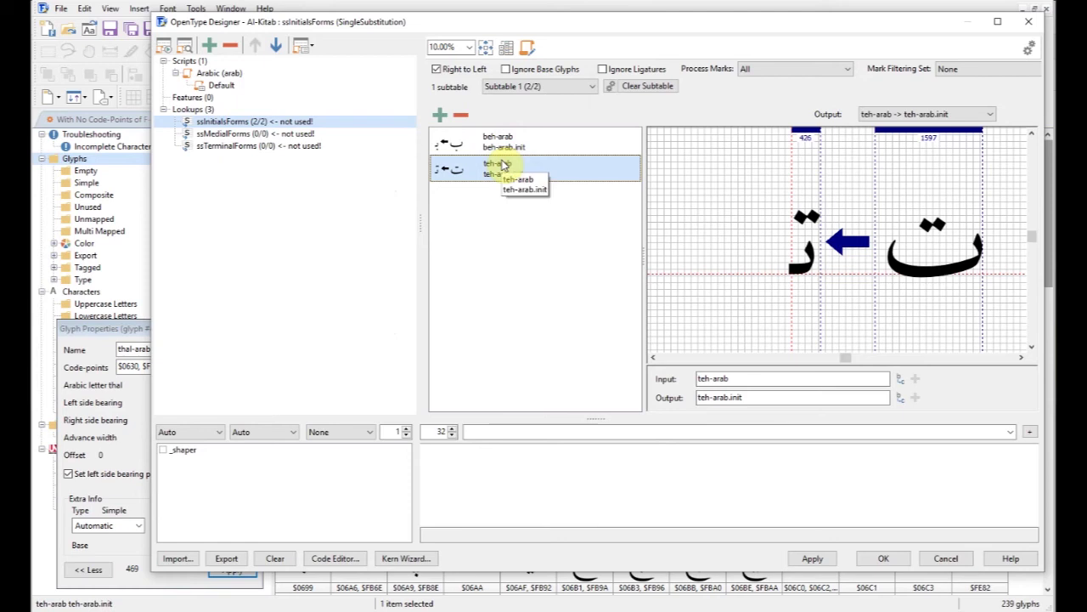
click(508, 147)
click(503, 161)
click(510, 143)
click(510, 168)
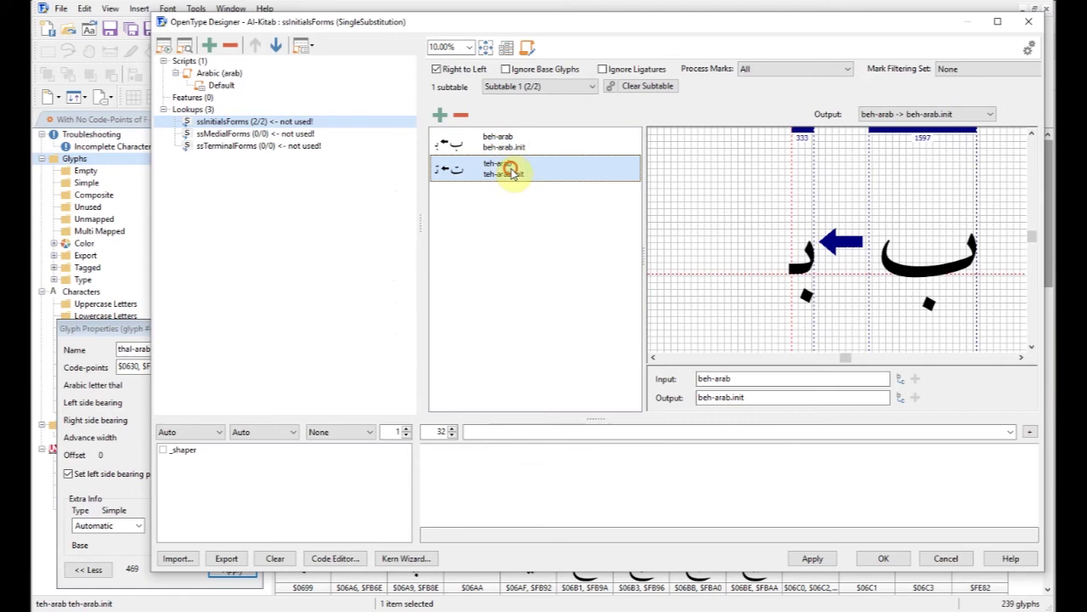
click(513, 146)
click(517, 173)
click(514, 149)
click(517, 175)
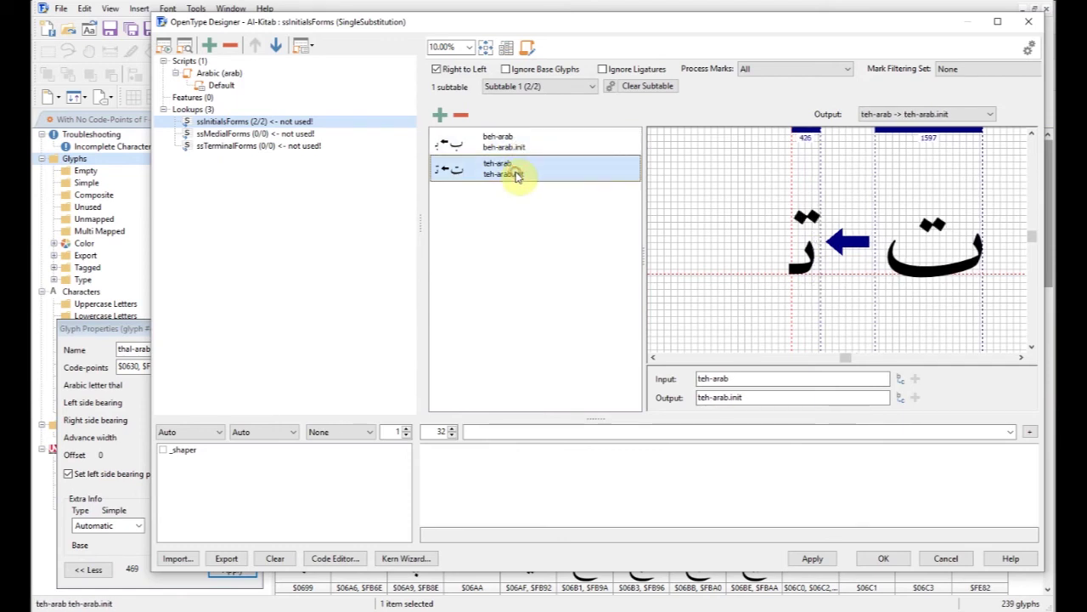
- Add a substitution to the ssInitialsForms lookup with theh-arab as input and theh-arab.init as output
click(441, 117)
click(368, 414)
click(331, 410)
click(508, 414)
click(507, 414)
click(507, 415)
click(433, 408)
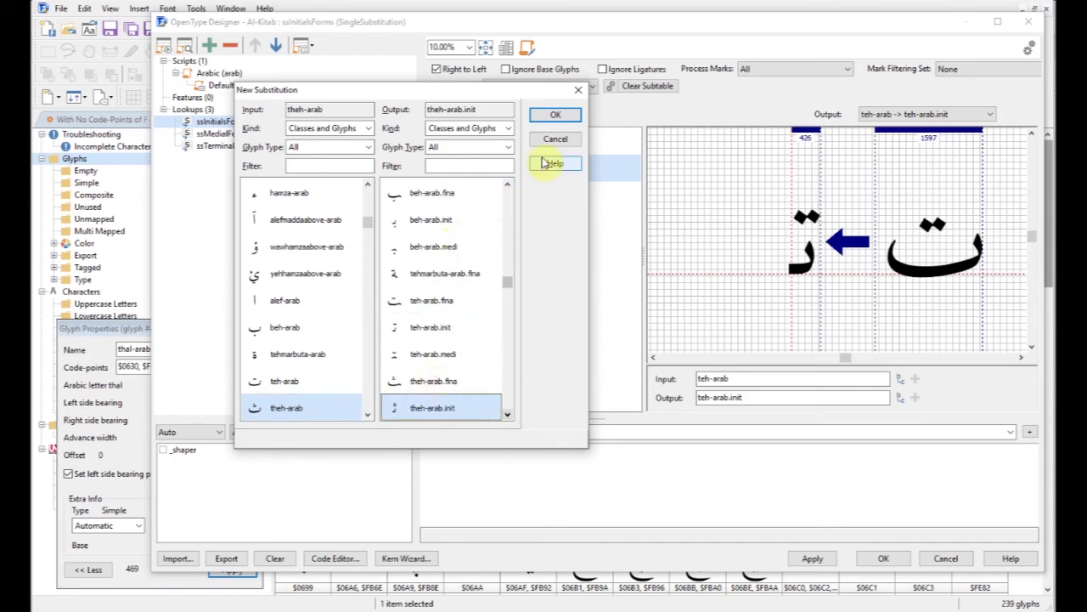
click(555, 113)
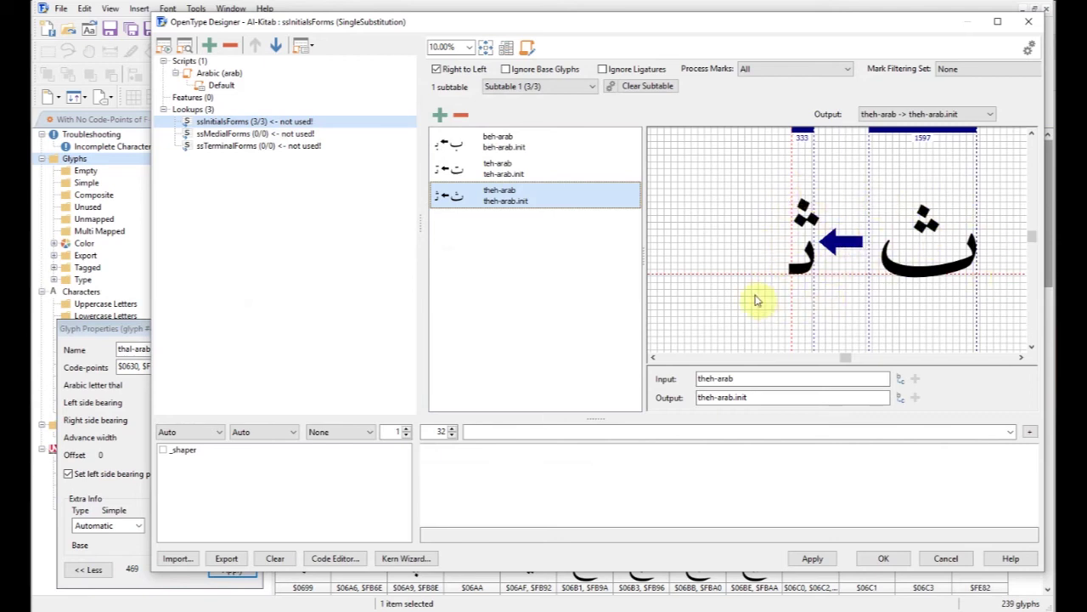
- Add a substitution to the ssMedialForms lookup with beh-arab as input and beh-arab.medi as output
click(229, 136)
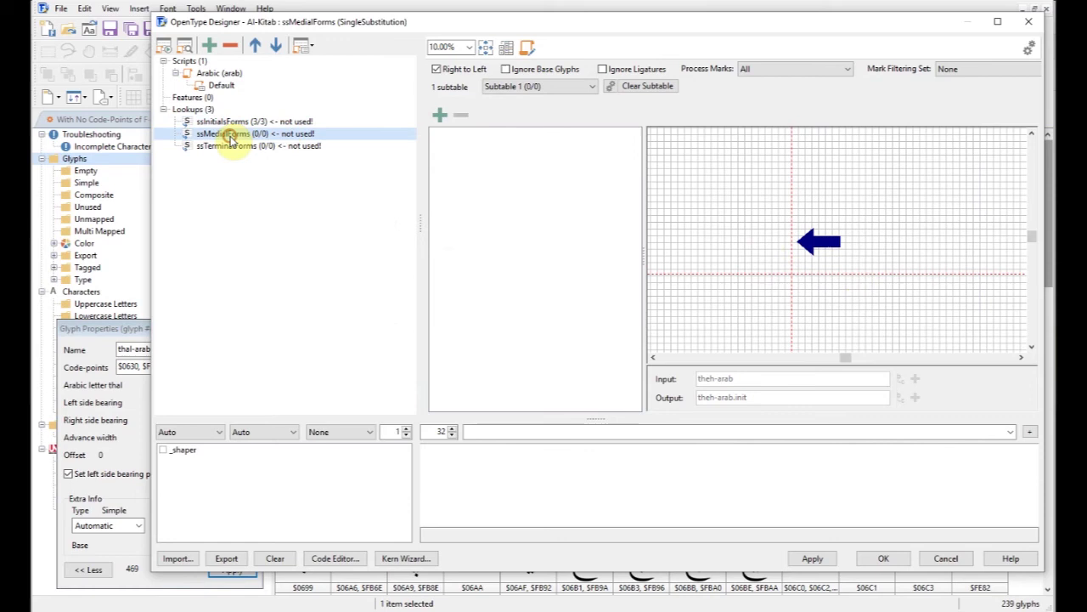
click(440, 114)
drag(368, 197, 371, 226)
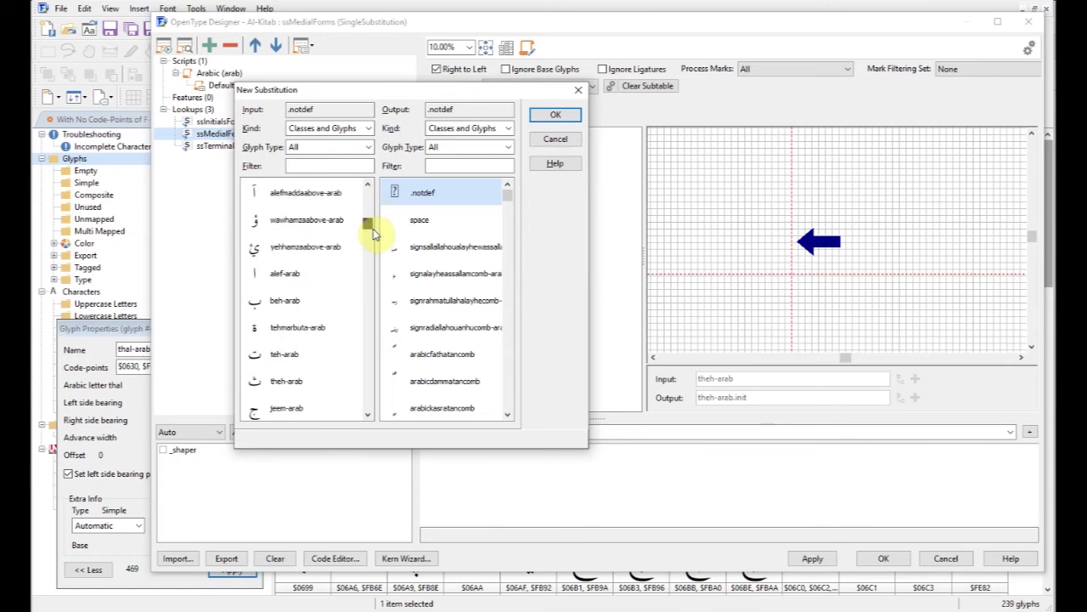
click(292, 299)
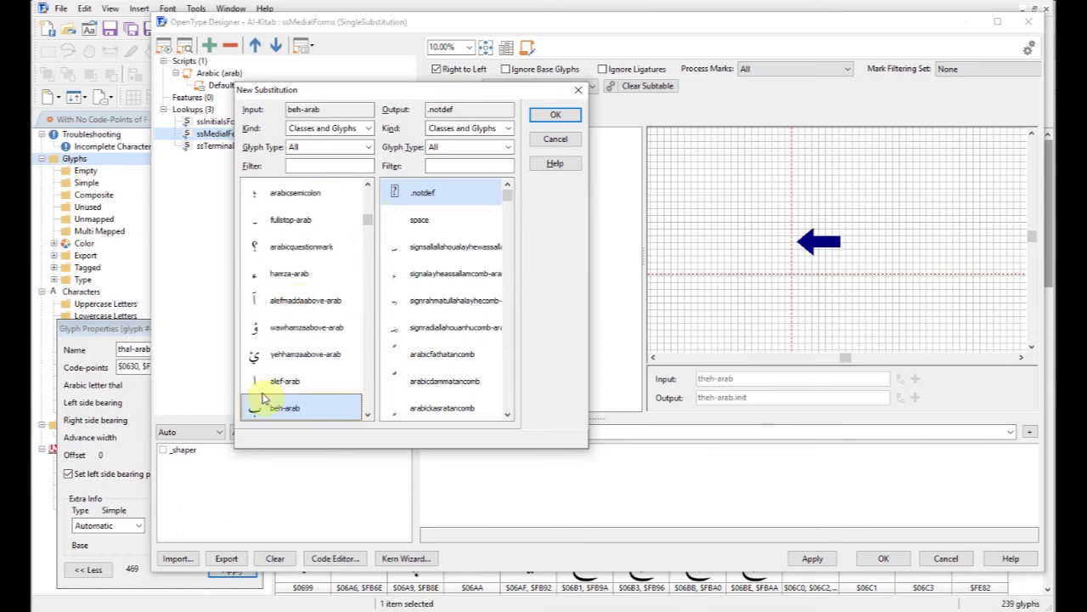
drag(507, 194, 513, 231)
drag(513, 229, 515, 286)
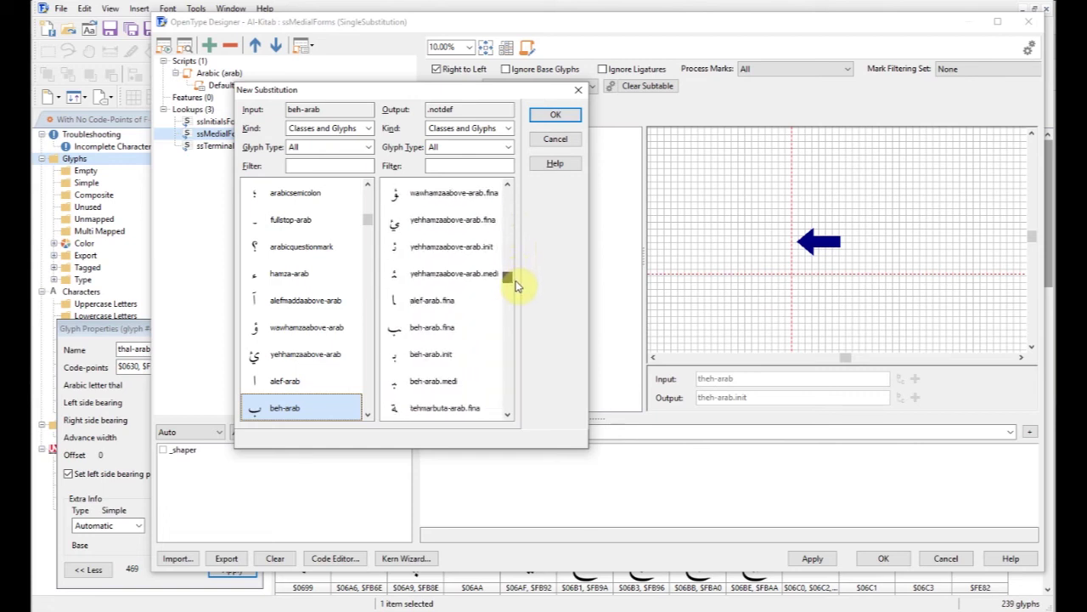
click(438, 393)
drag(393, 92, 446, 101)
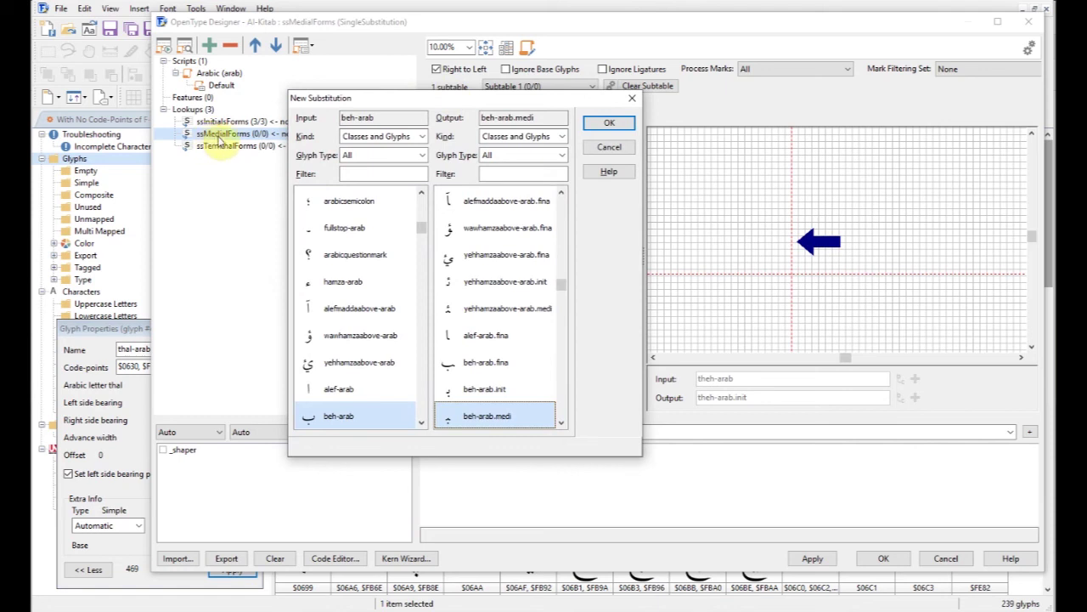
click(372, 423)
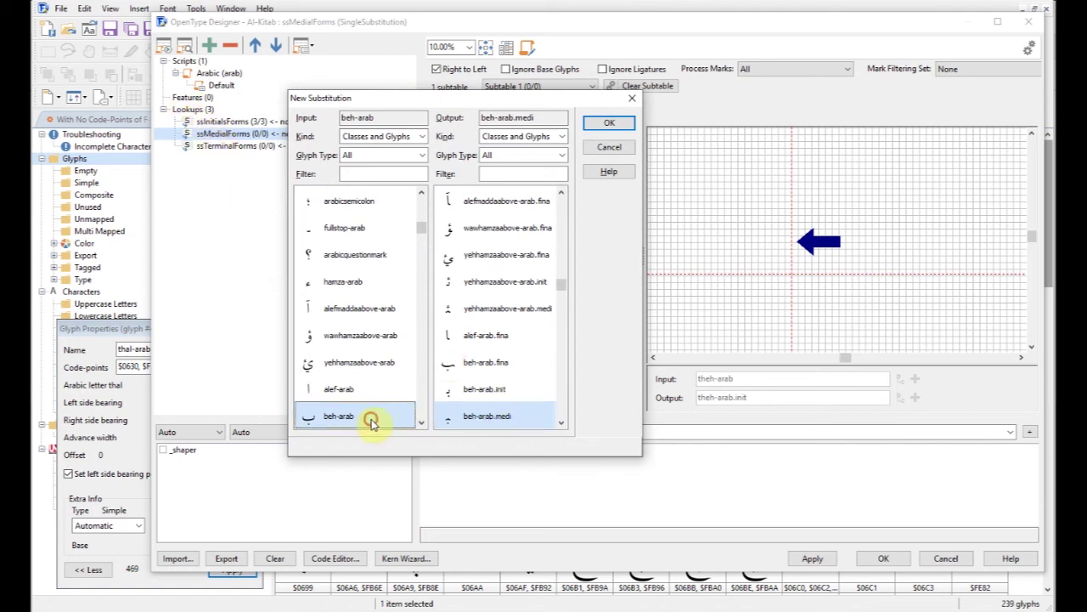
click(485, 424)
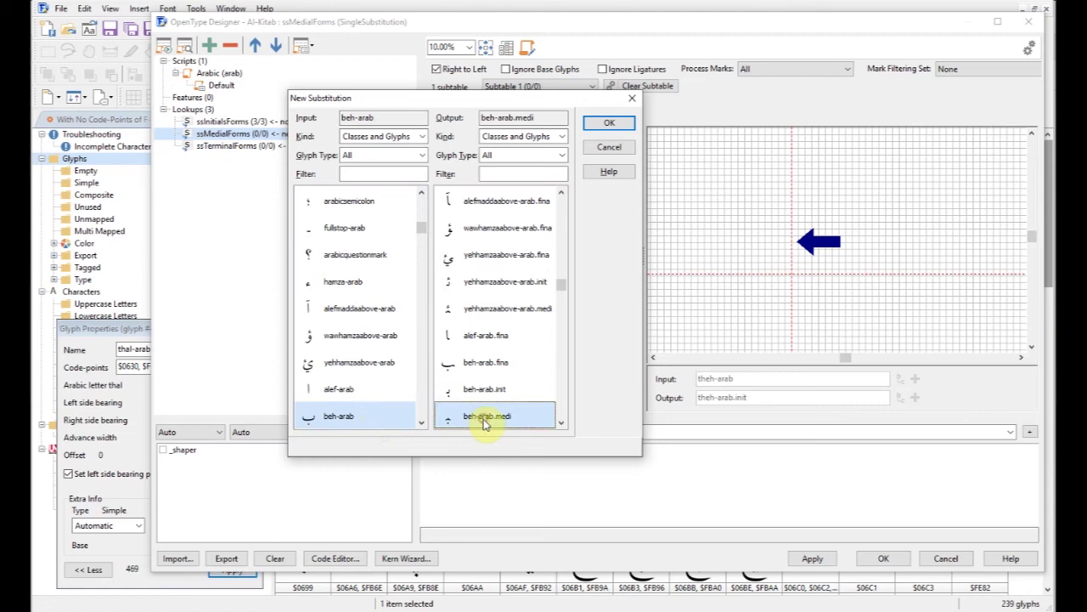
click(616, 128)
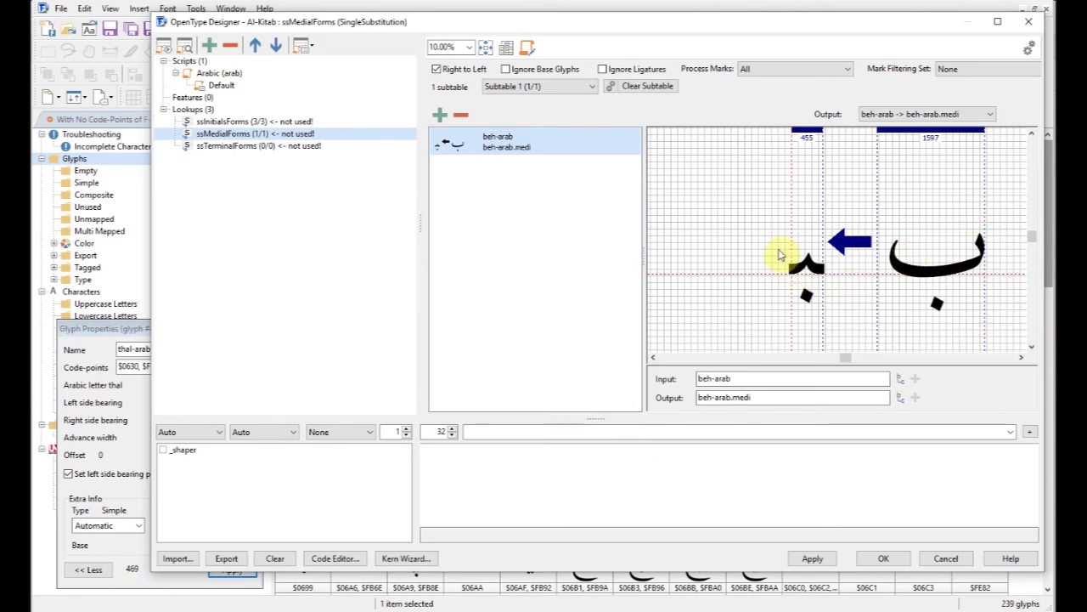
- Add a substitution to the ssMedialForms lookup with teh-arab as input and teh-arab.medi as output
click(440, 114)
click(367, 417)
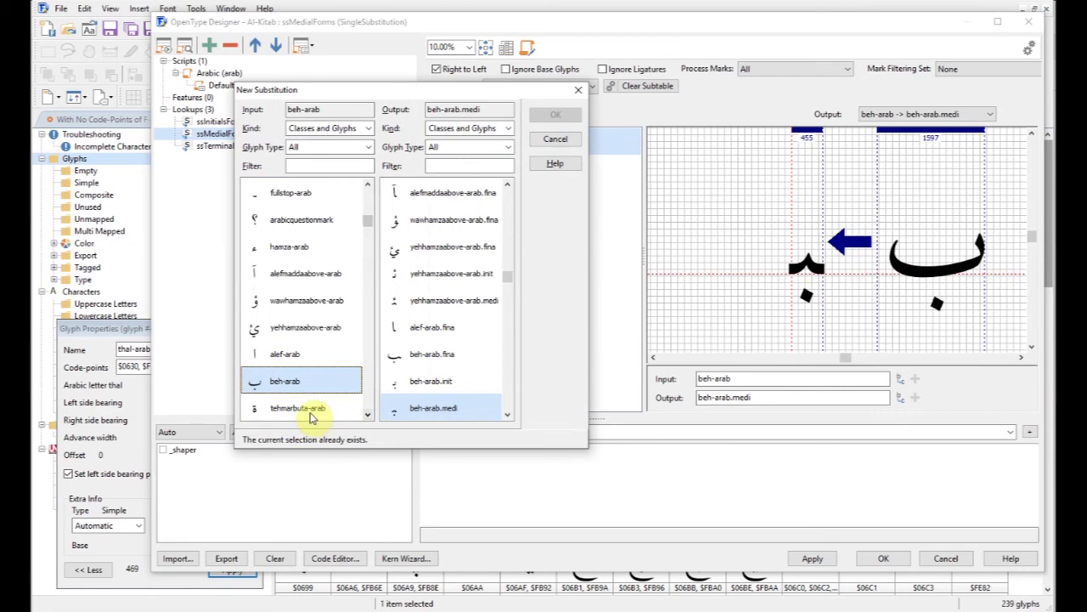
click(365, 417)
click(313, 407)
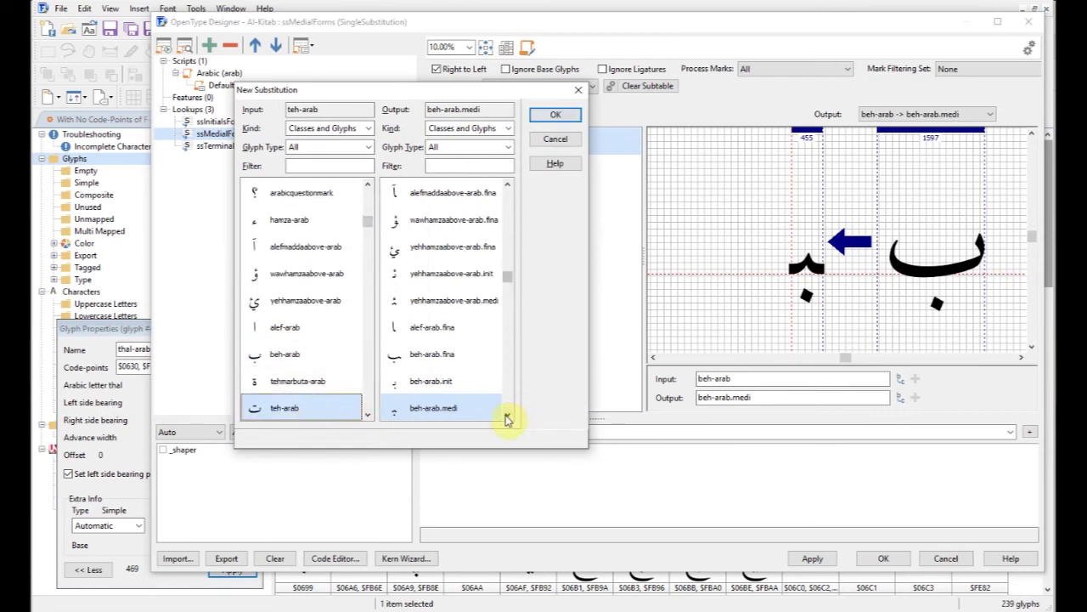
click(507, 415)
click(507, 415)
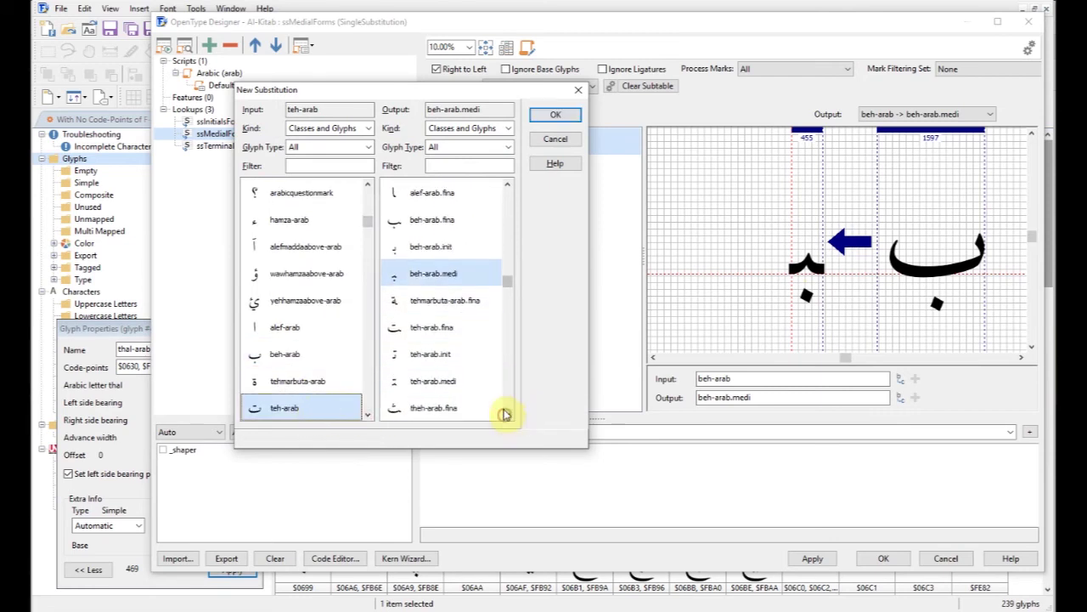
click(431, 382)
click(555, 114)
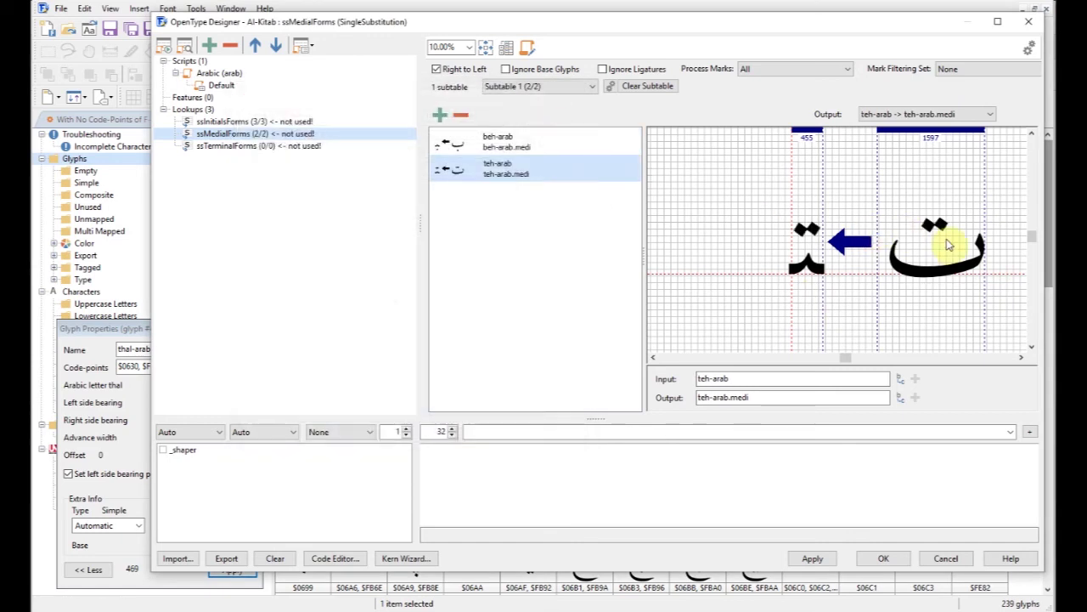
- Add a substitution to the ssMedialForms lookup with theh-arab as input and theh-arab.medi as output
click(439, 114)
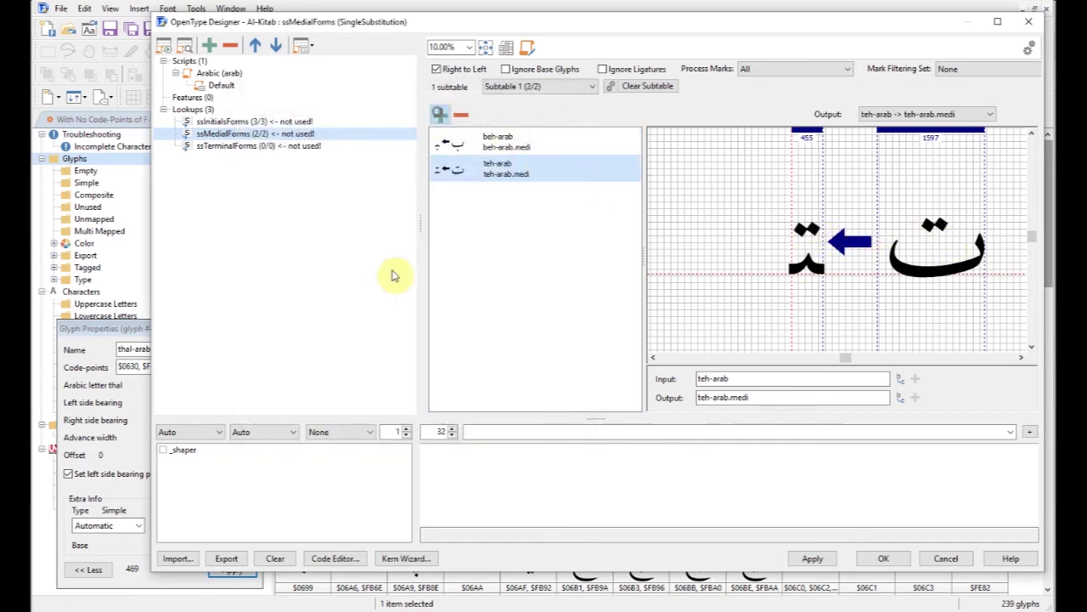
click(367, 414)
click(347, 414)
click(507, 415)
click(507, 415)
click(507, 414)
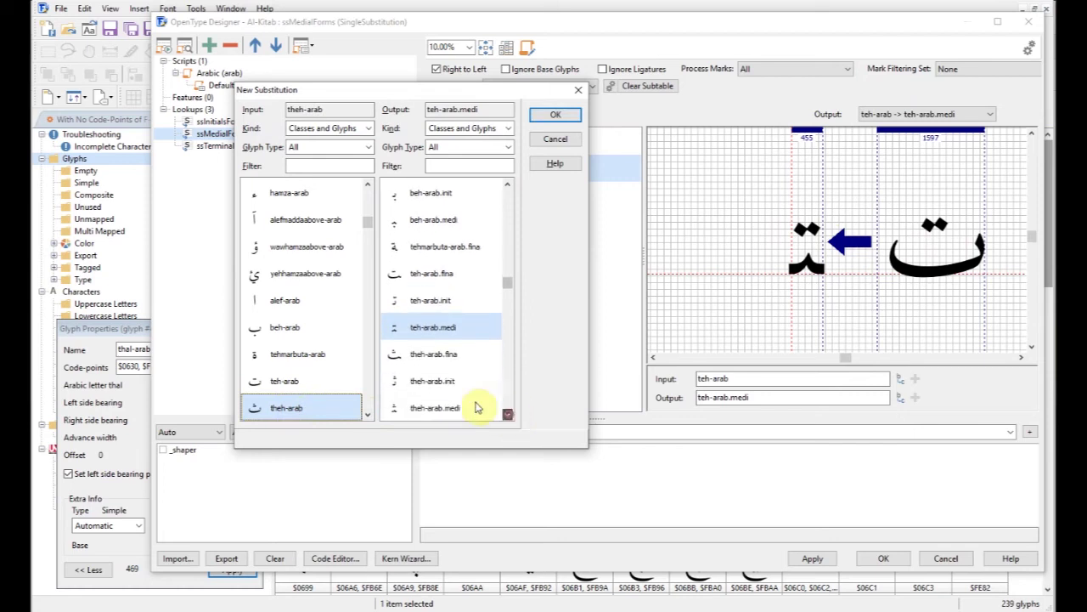
click(435, 408)
click(559, 115)
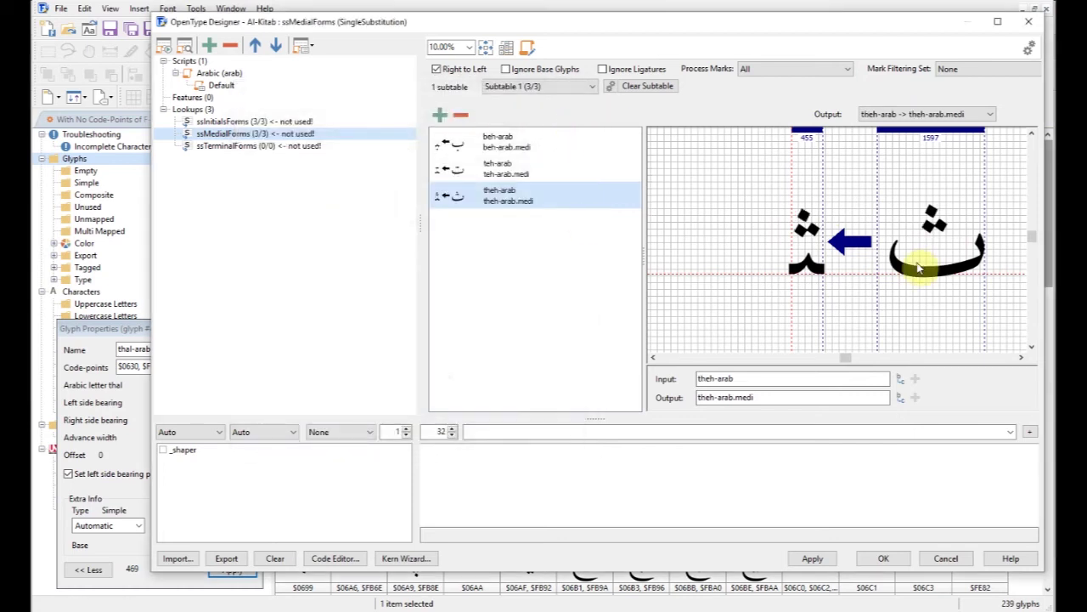
- Add a substitution from beh-arab to beh-arab.fina in the ssTerminalForms lookup and turn on Right to Left for that lookup
click(242, 146)
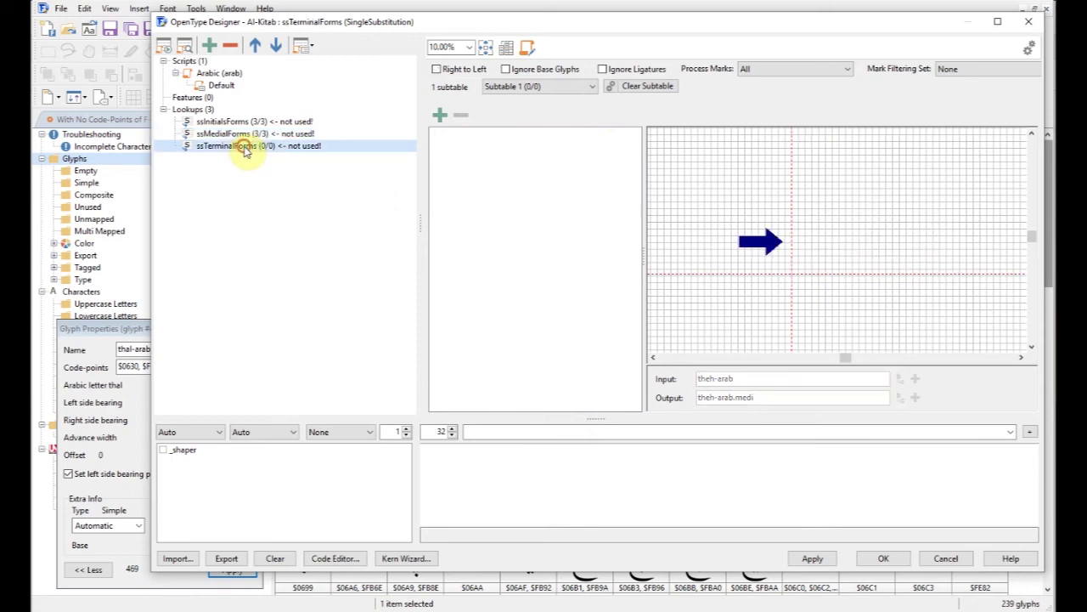
click(439, 115)
drag(389, 98, 566, 105)
drag(546, 203, 550, 242)
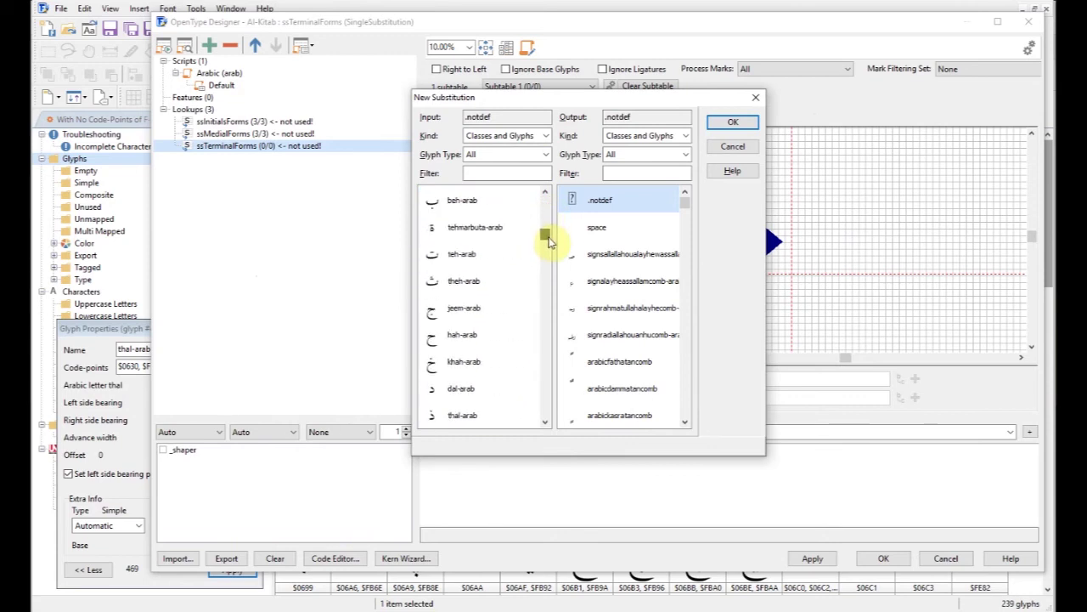
click(476, 204)
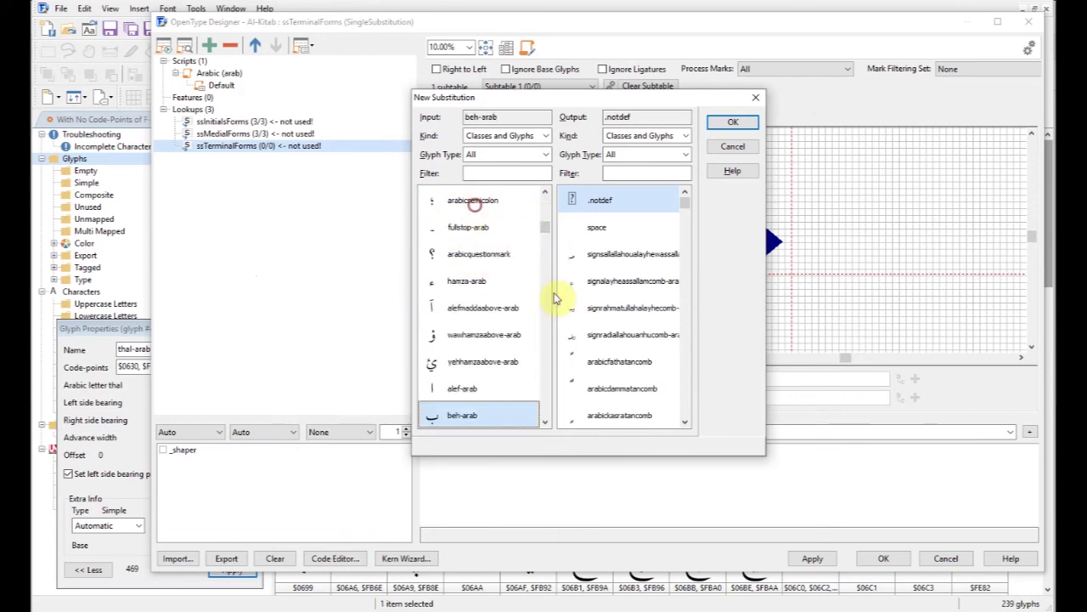
click(683, 422)
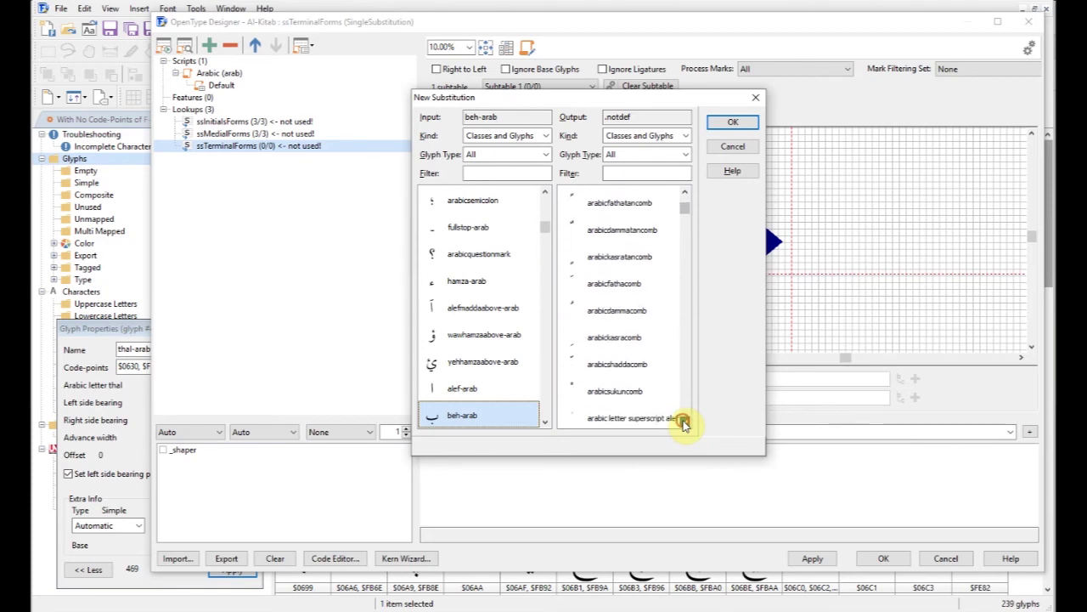
click(684, 422)
drag(685, 211, 699, 284)
click(605, 389)
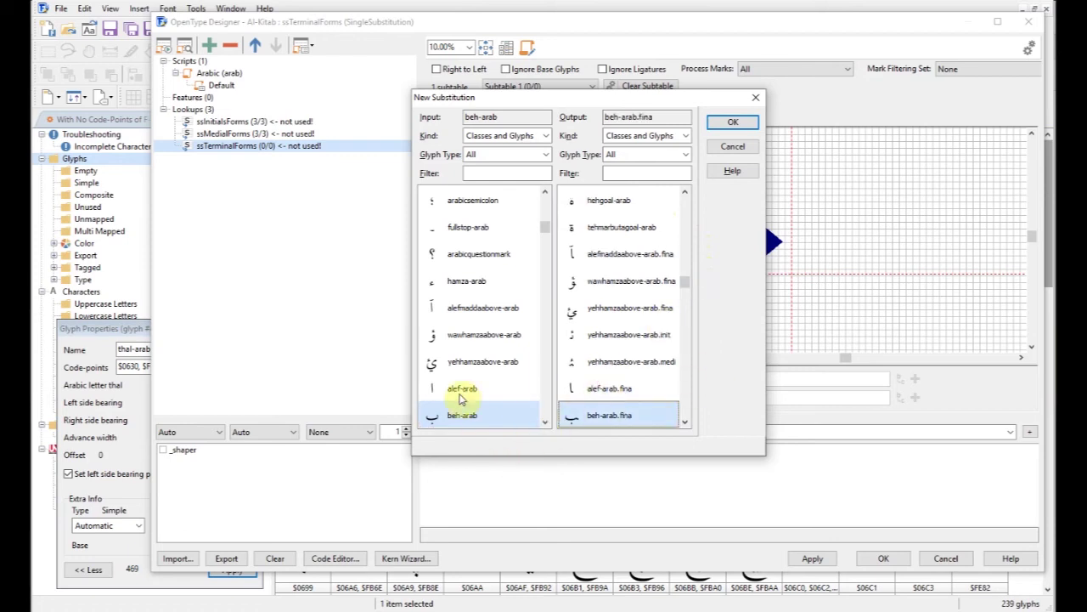
click(737, 122)
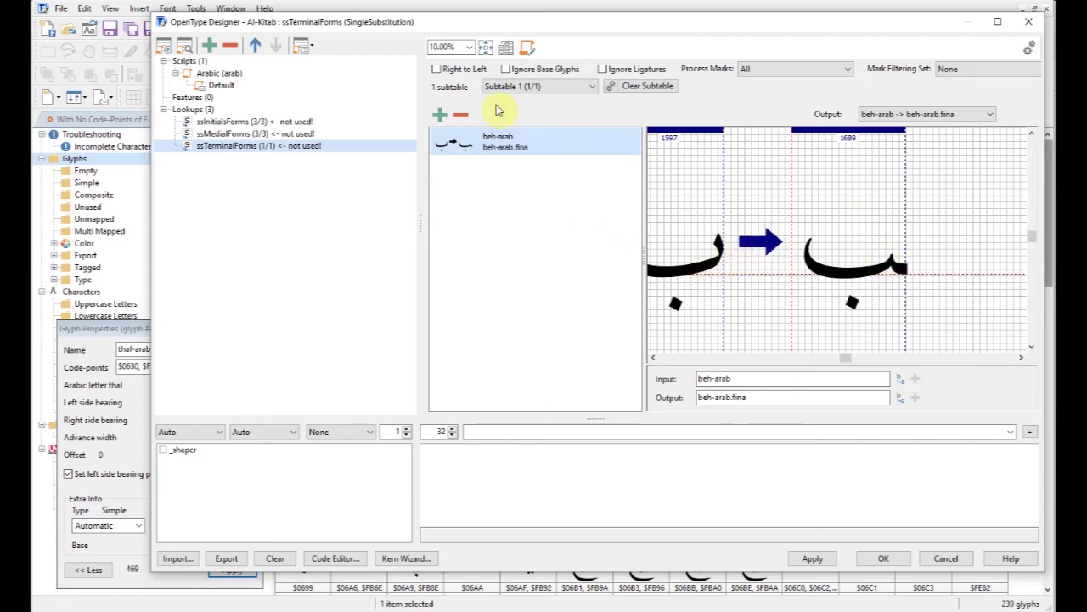
click(438, 71)
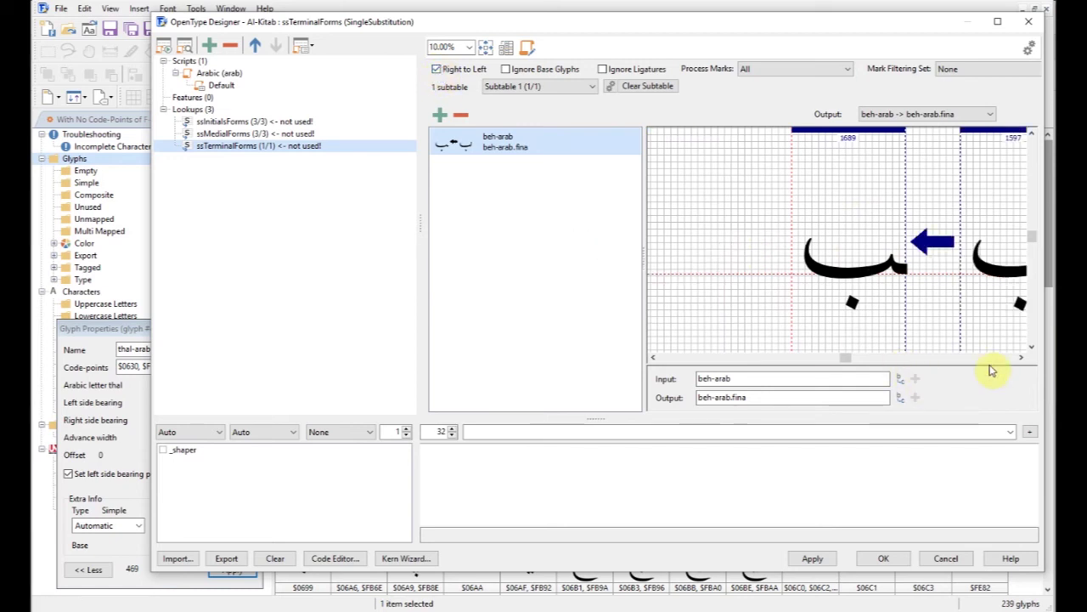
click(1020, 357)
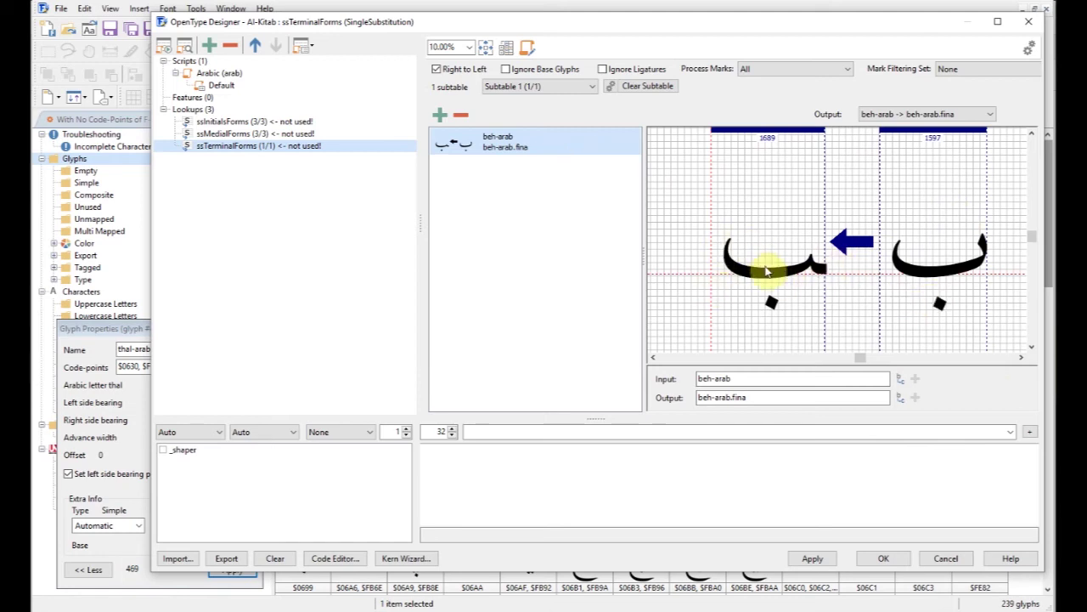
- Add a substitution to the ssTerminalForms lookup with teh-arab as input and teh-arab.fina as output
click(441, 116)
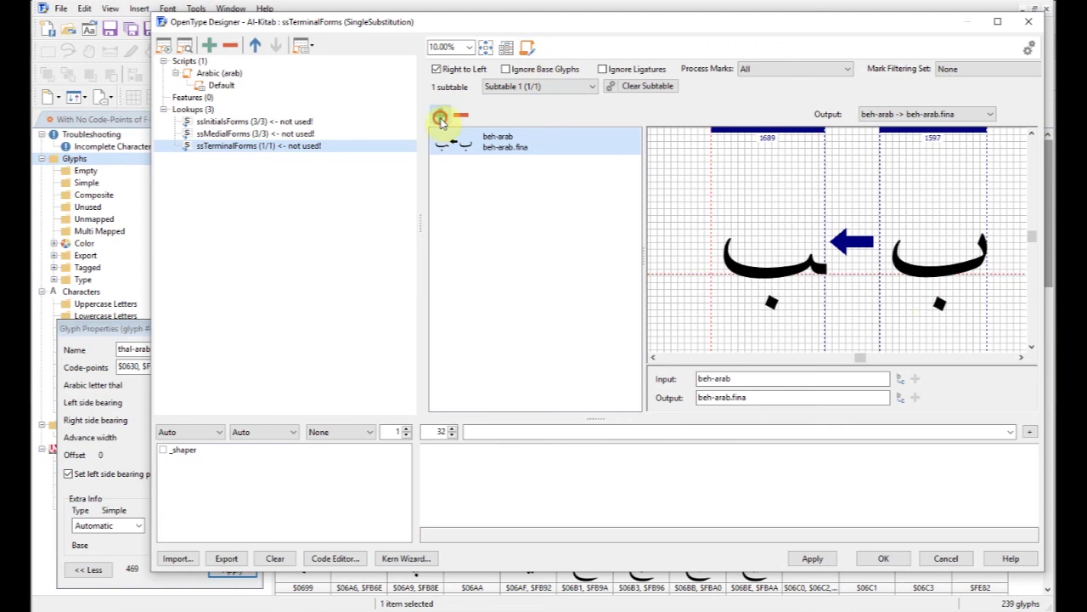
click(368, 415)
click(368, 415)
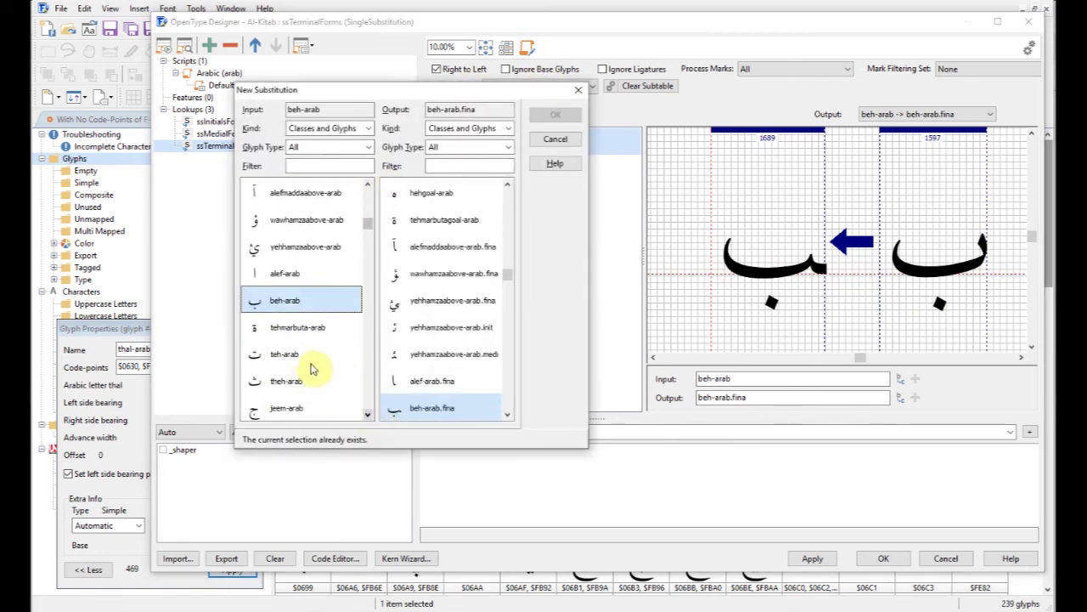
click(508, 416)
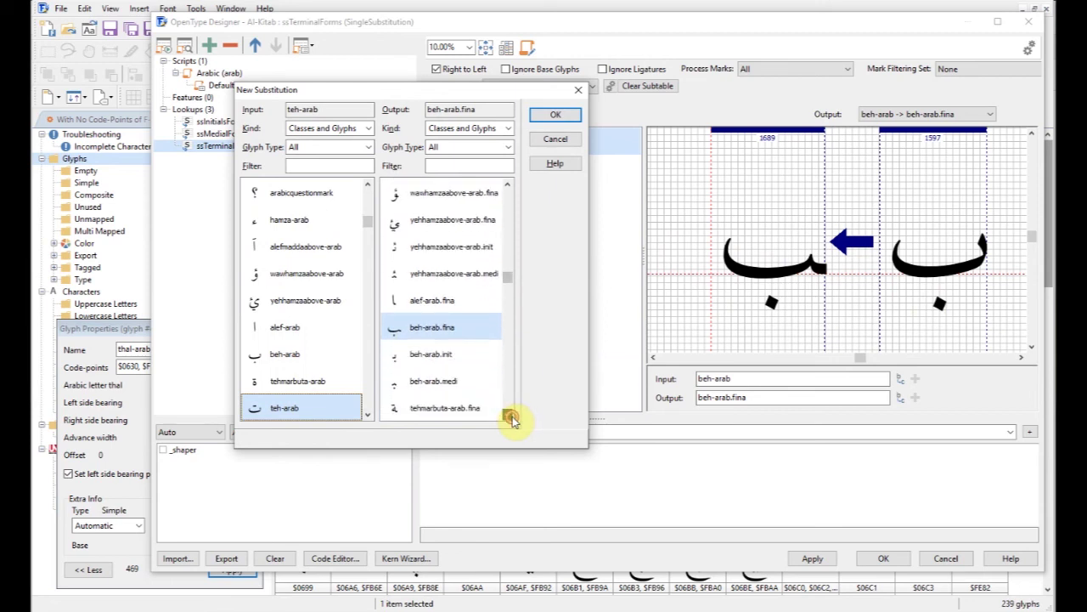
click(436, 333)
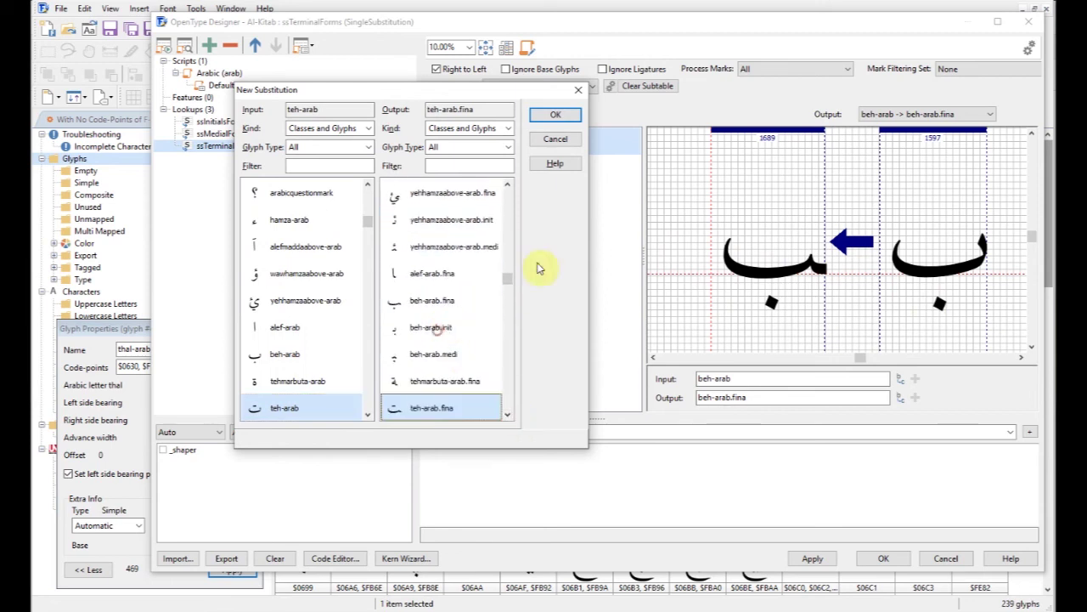
click(572, 118)
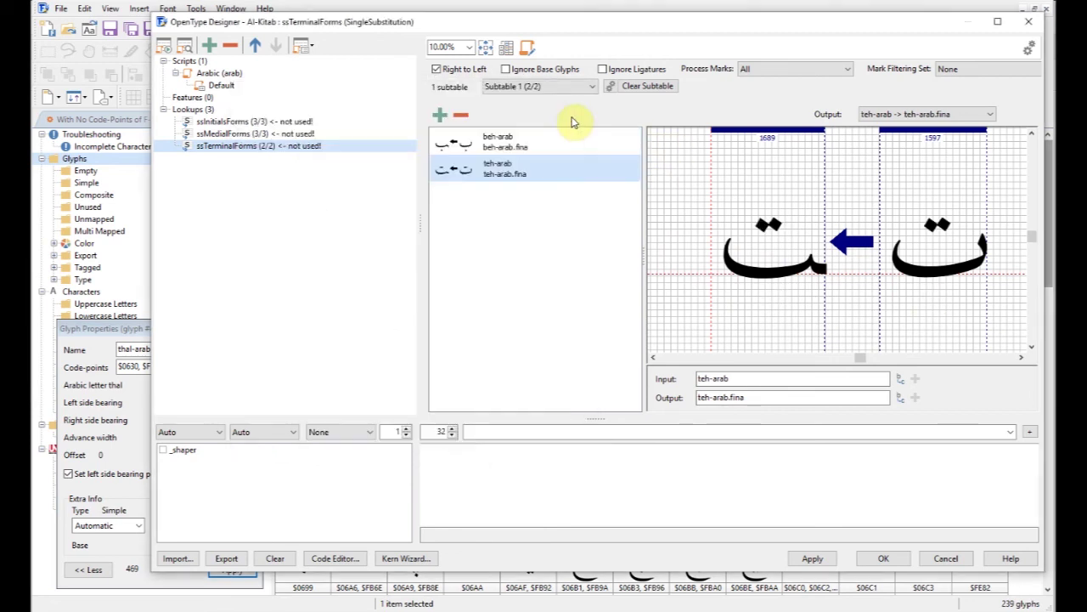
- Add a substitution to the ssTerminalForms lookup with theh-arab as input and theh-arab.fina as output
click(439, 114)
scroll(367, 413, down, 3)
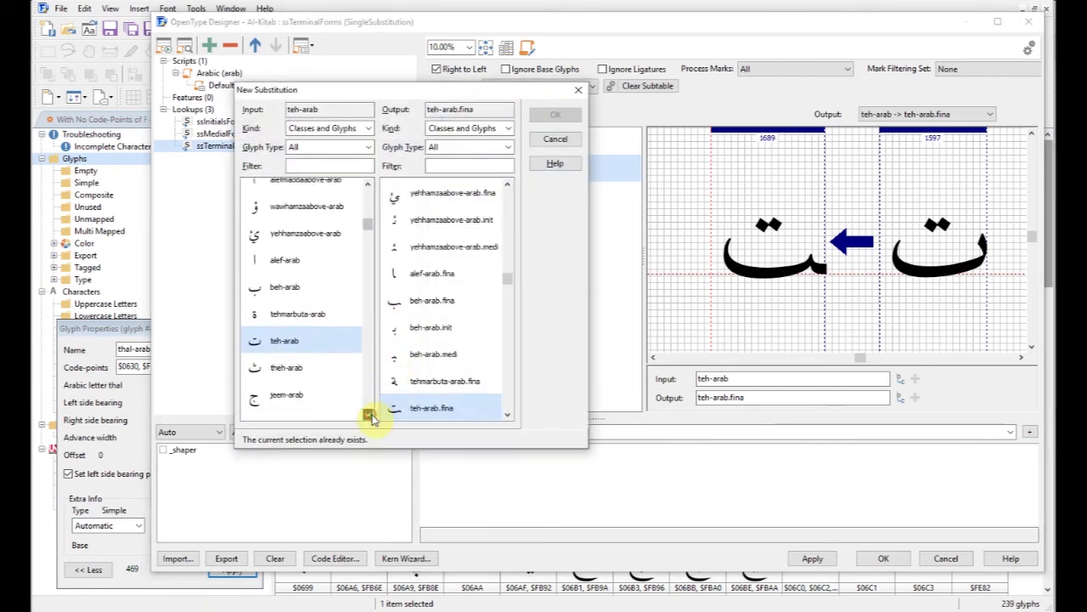
click(299, 379)
click(507, 415)
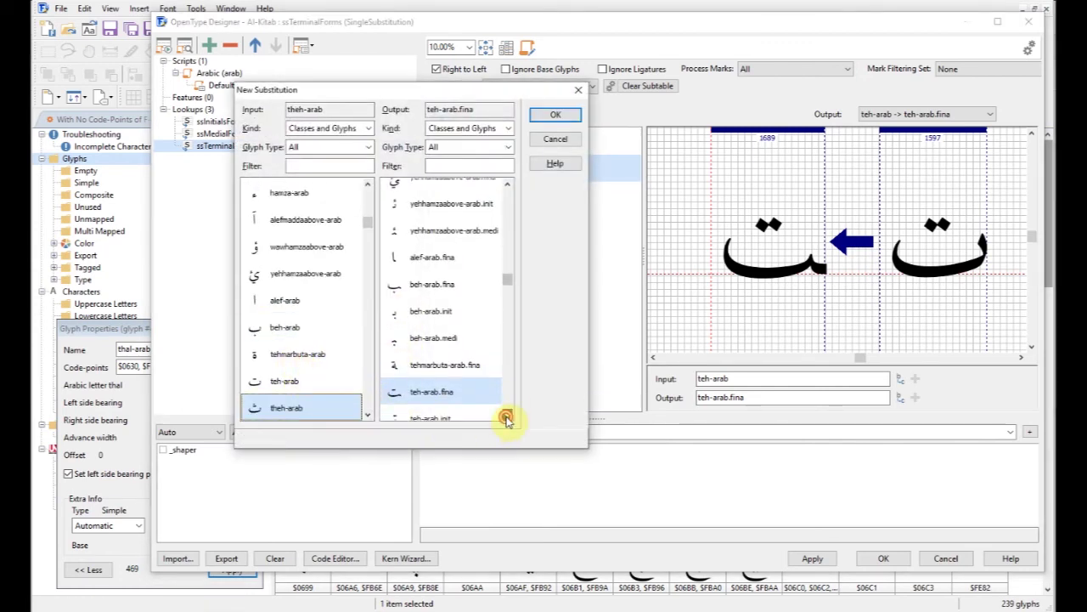
click(444, 358)
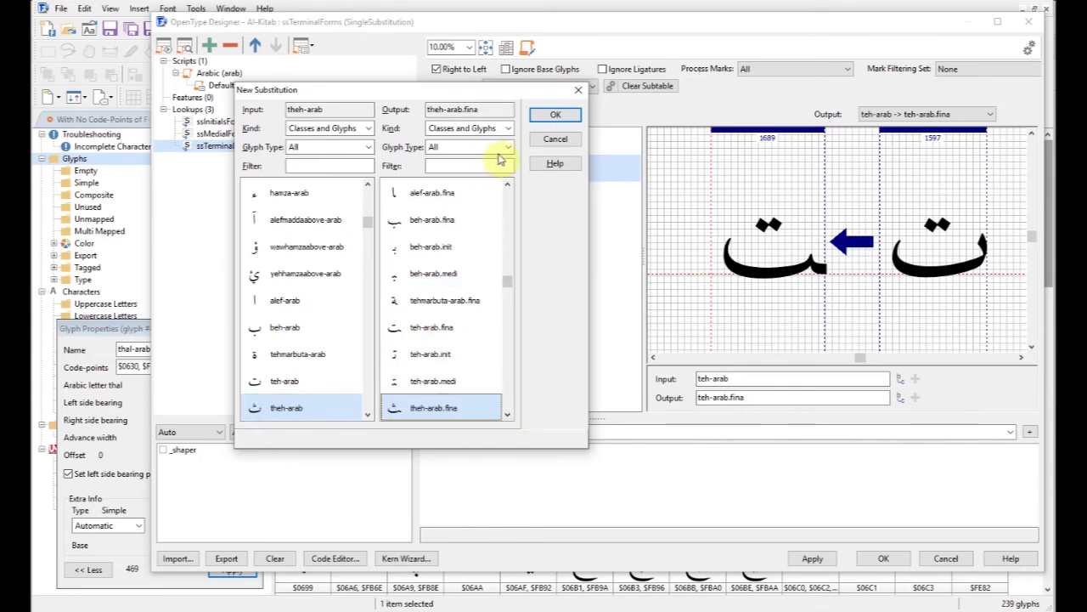
click(555, 115)
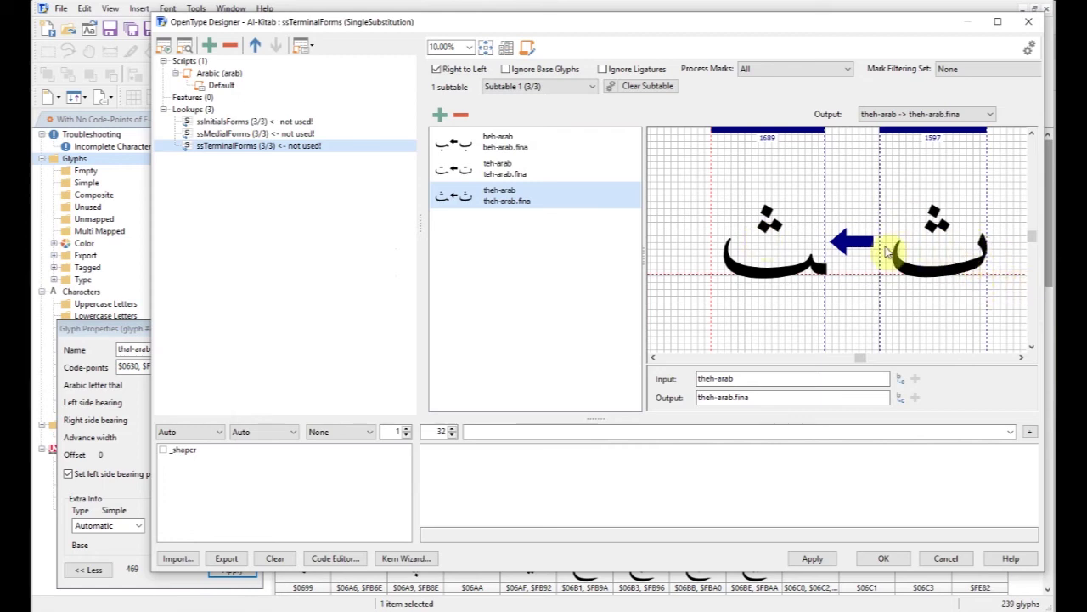
- Review the ssInitialsForms, ssMedialForms and ssTerminalForms lookups and check each substitution in the terminal lookup
click(227, 123)
click(240, 136)
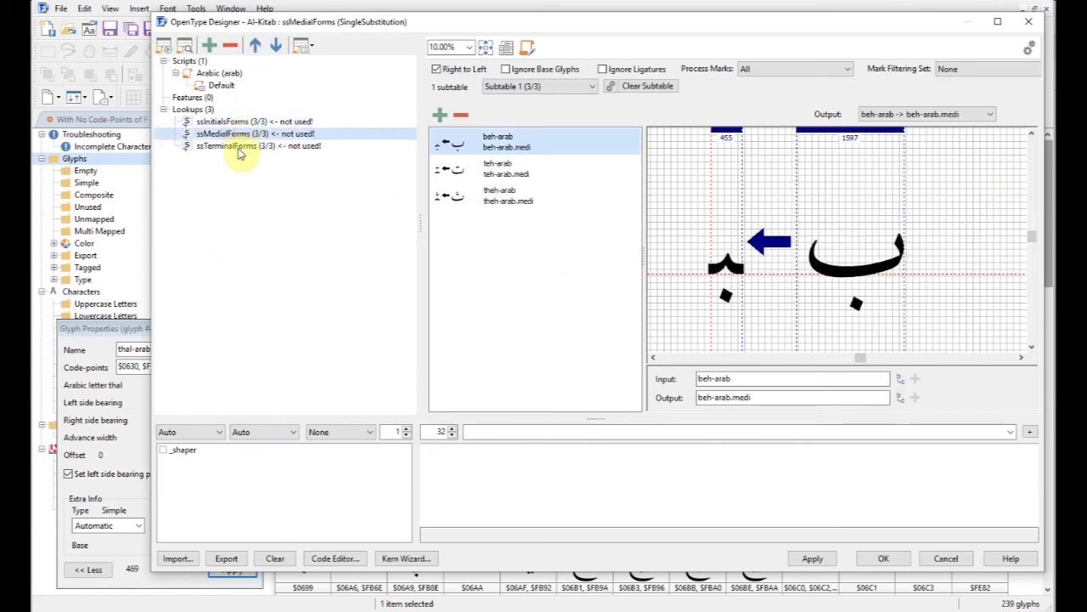
click(235, 147)
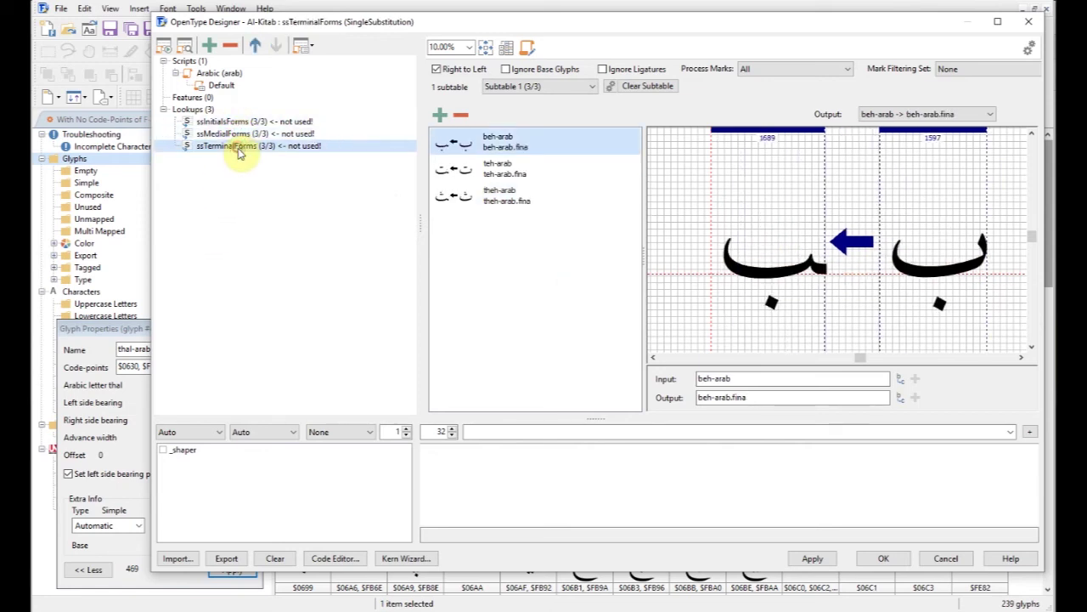
click(504, 174)
click(499, 197)
click(497, 146)
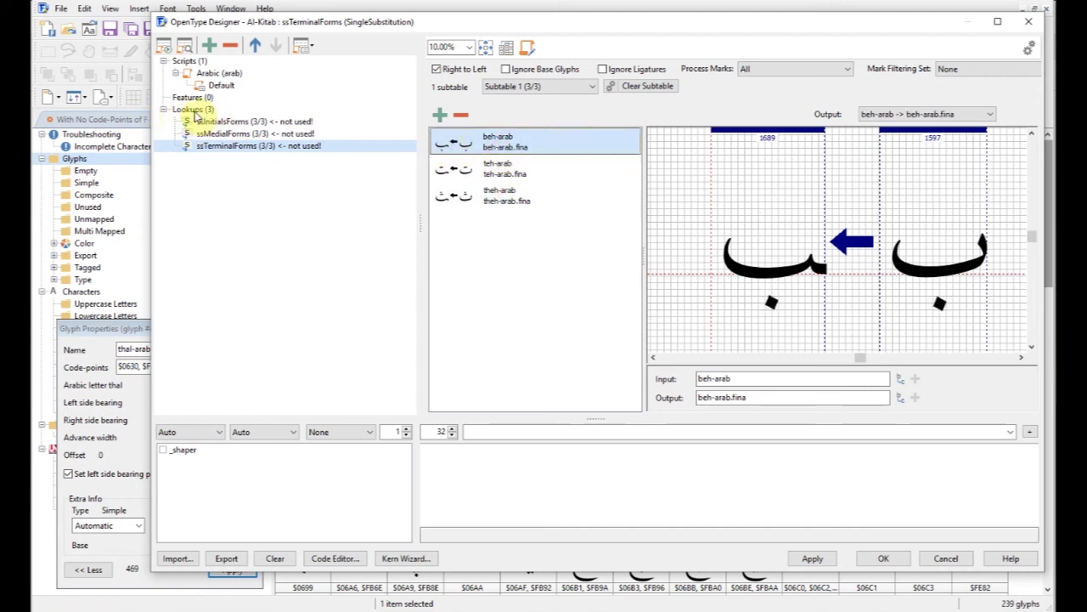
click(194, 111)
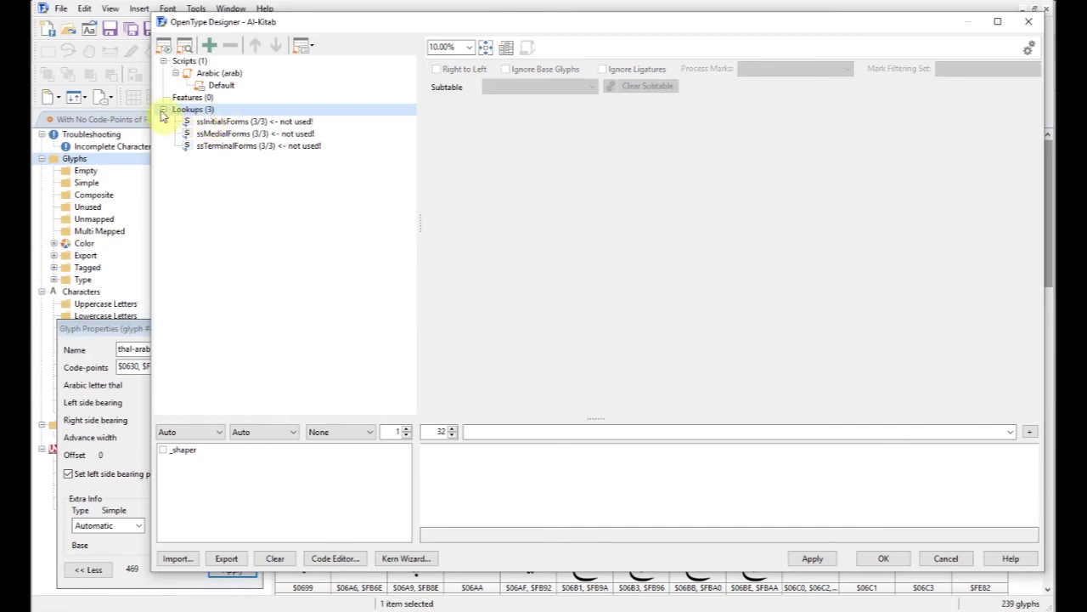
- Add a new feature to the font using the known feature Initial Forms (init)
click(188, 98)
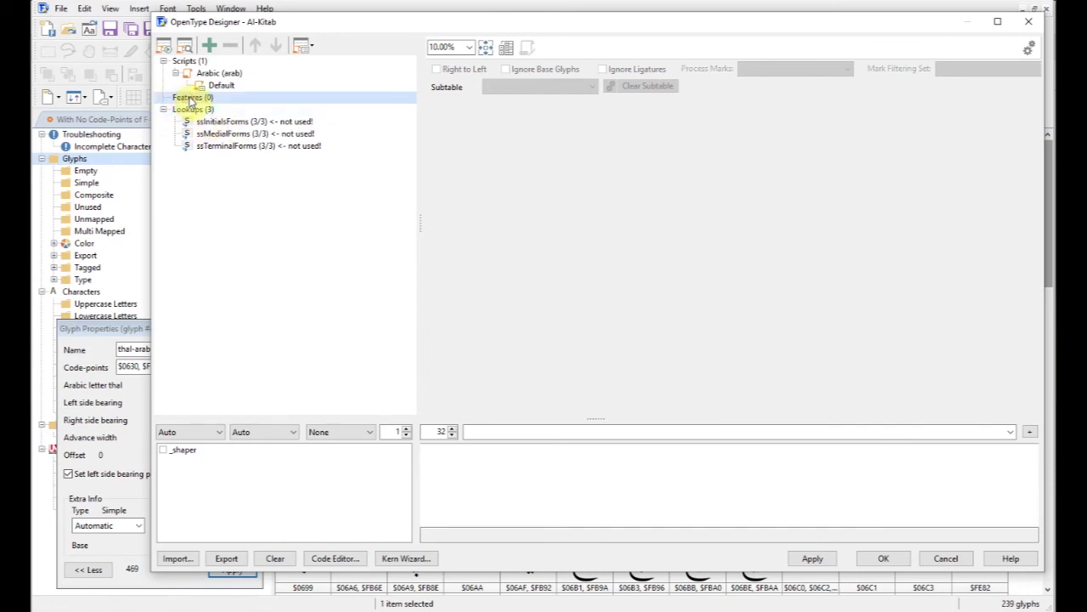
right_click(188, 101)
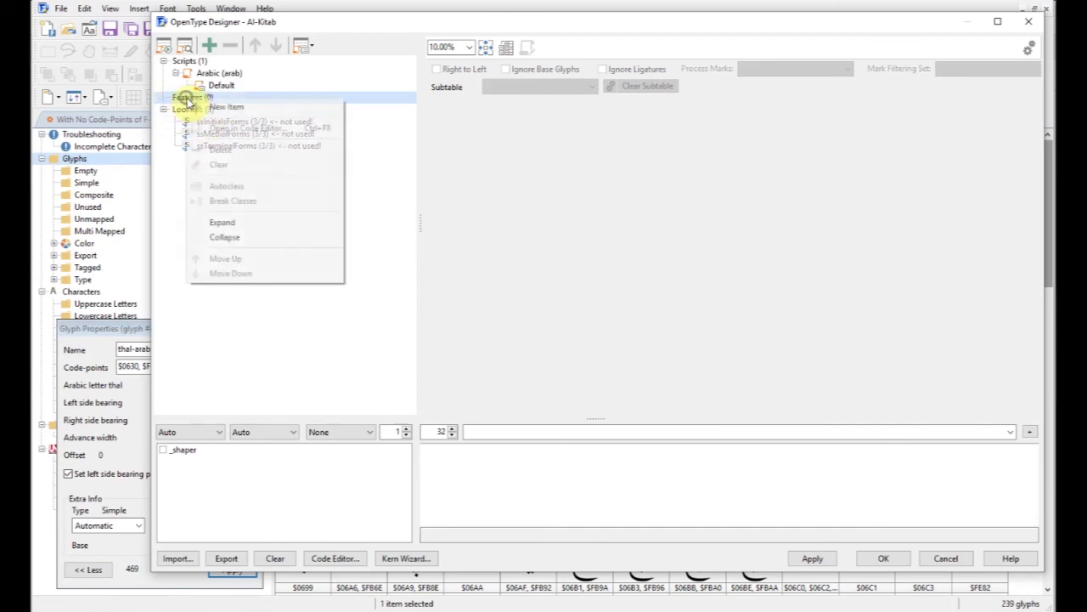
click(222, 107)
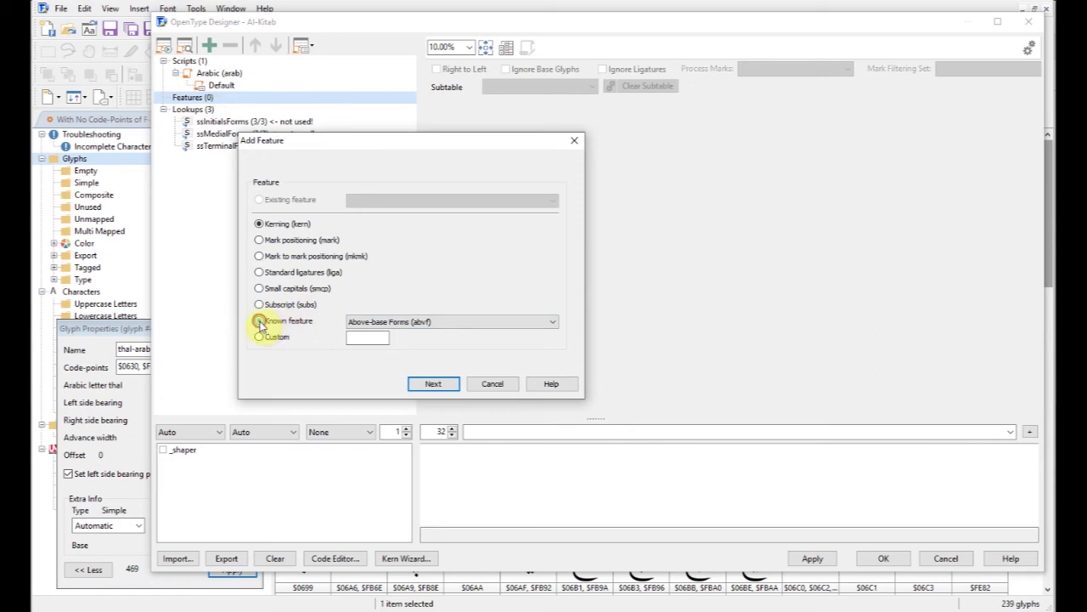
click(424, 321)
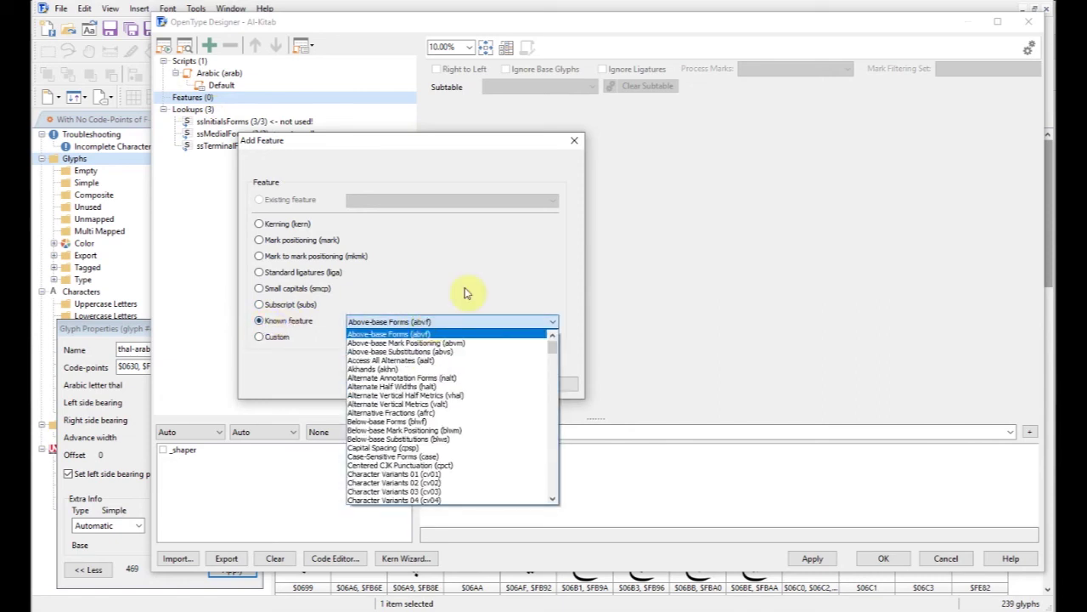
click(502, 263)
drag(450, 138, 585, 153)
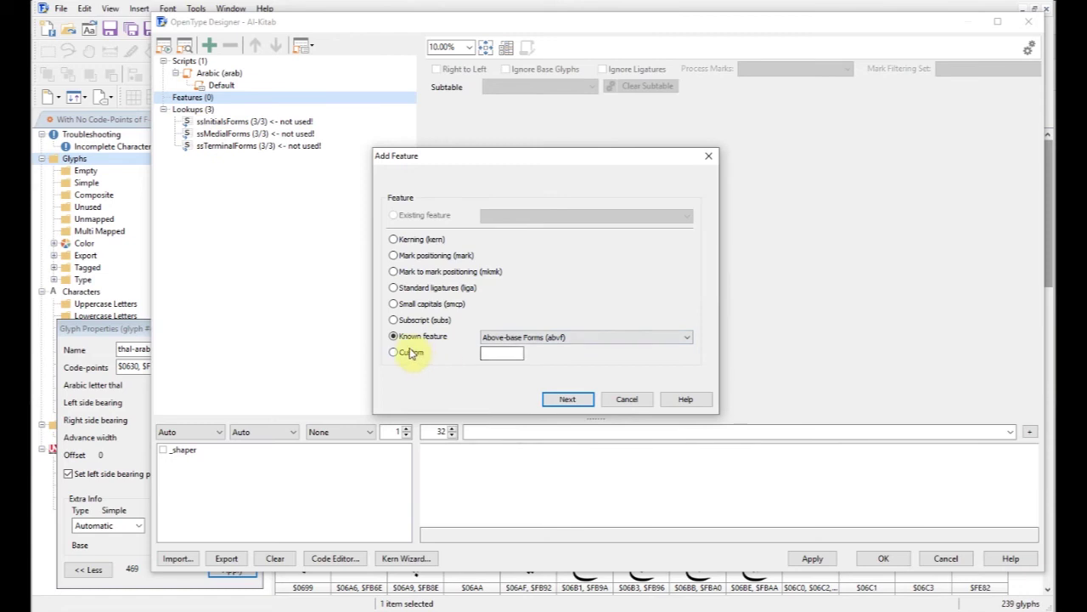
click(552, 339)
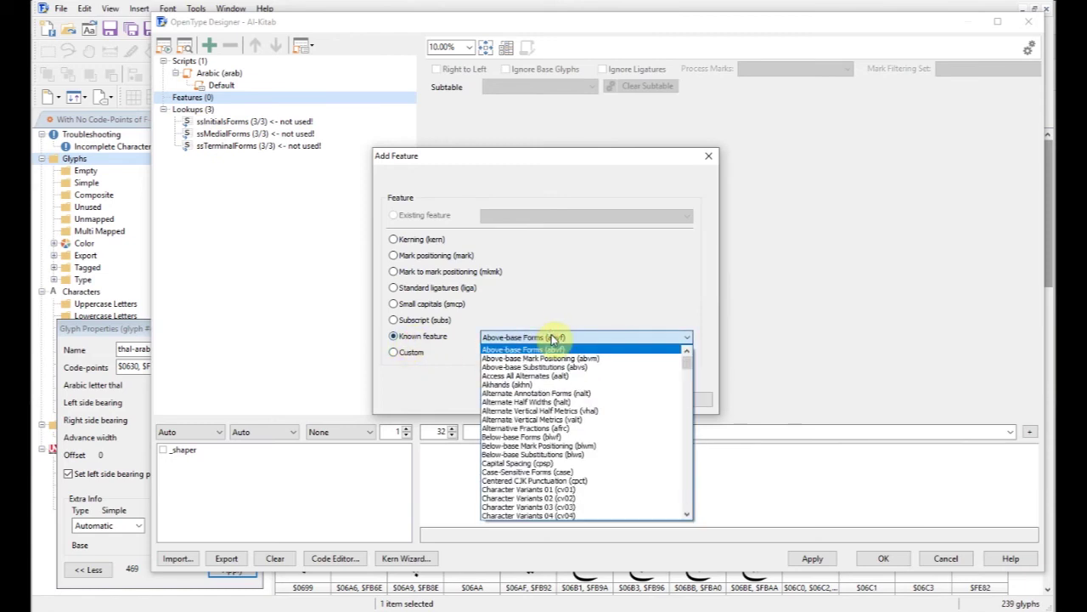
key(i)
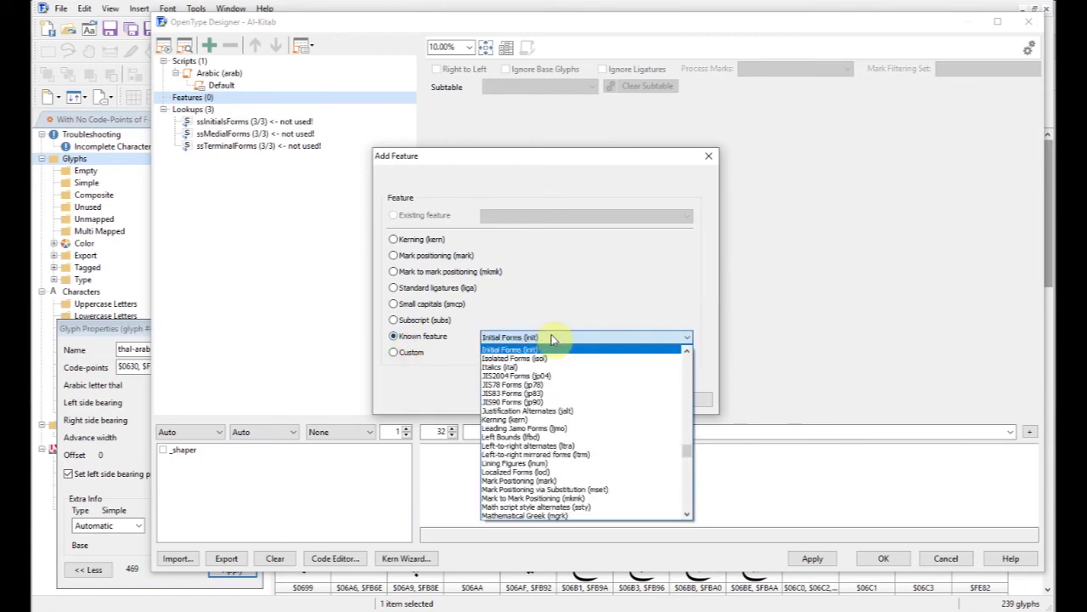
click(520, 351)
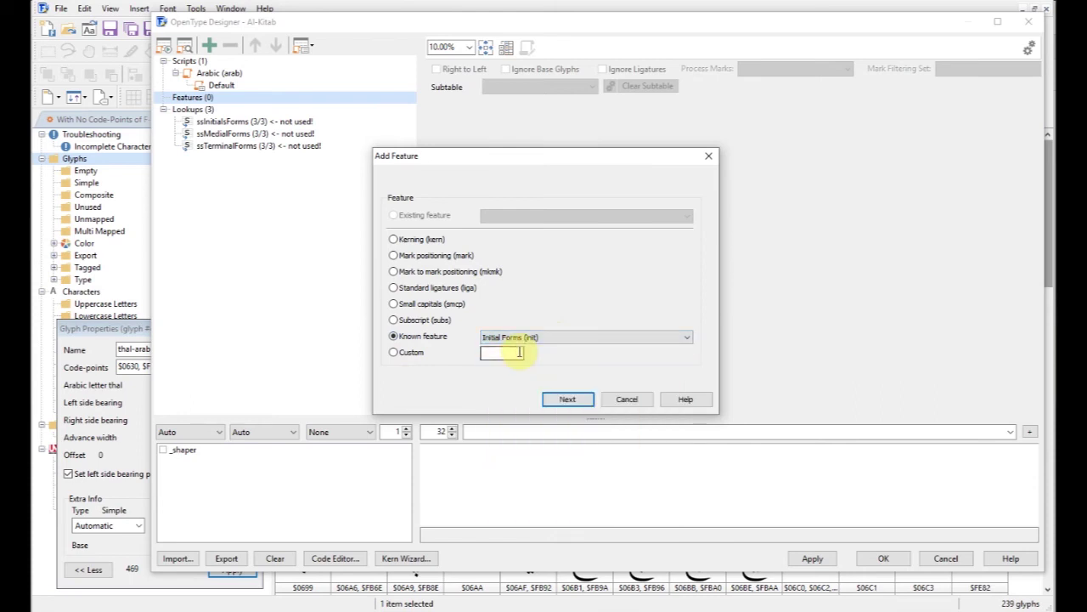
click(568, 399)
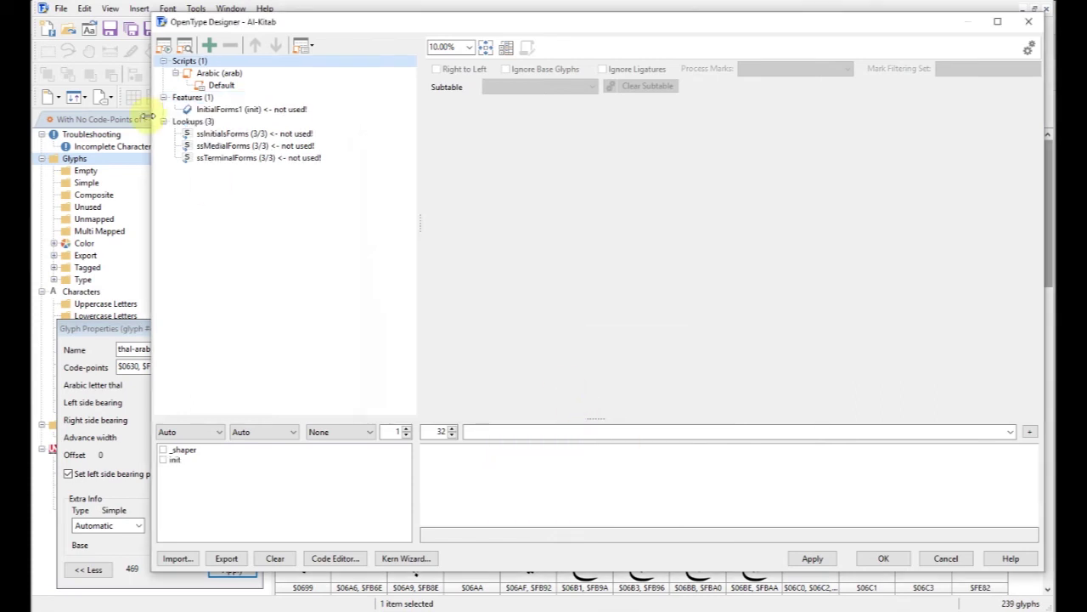
- Add a second feature to the font using the known feature Medial Forms (medi)
click(198, 100)
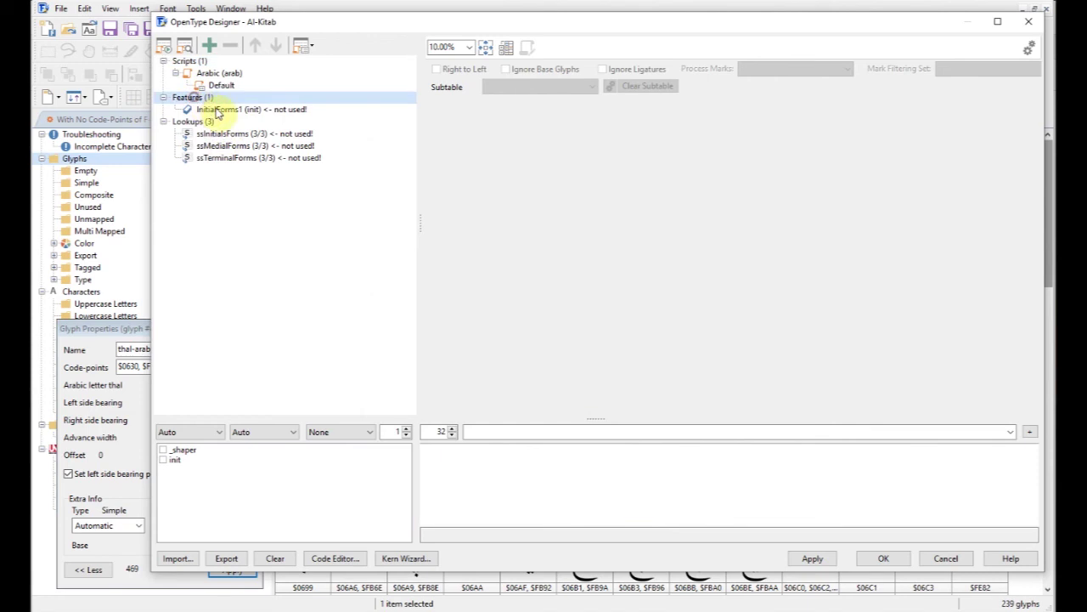
click(217, 112)
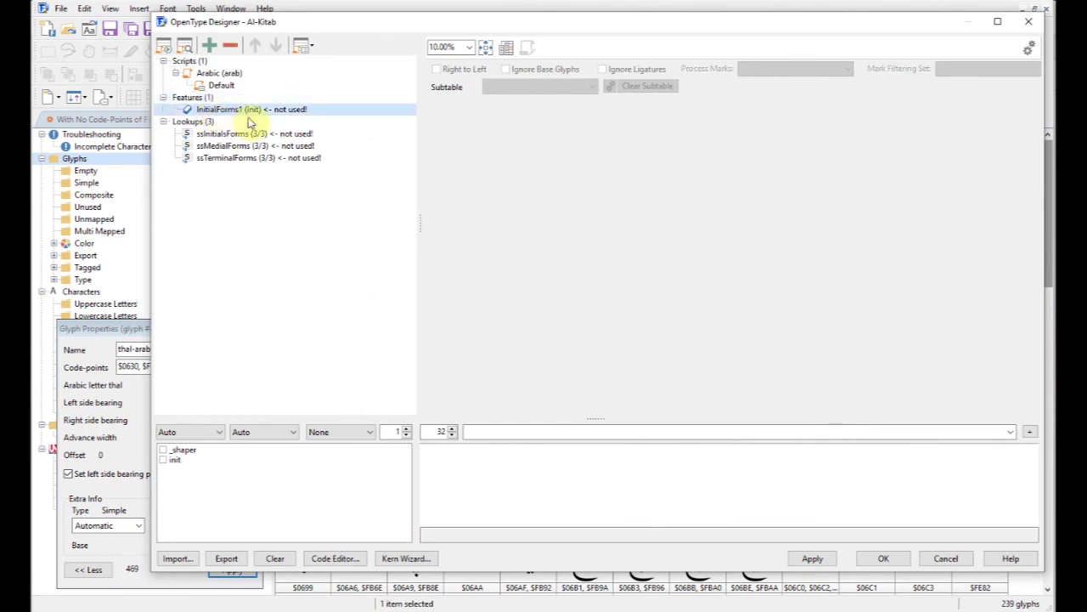
right_click(195, 98)
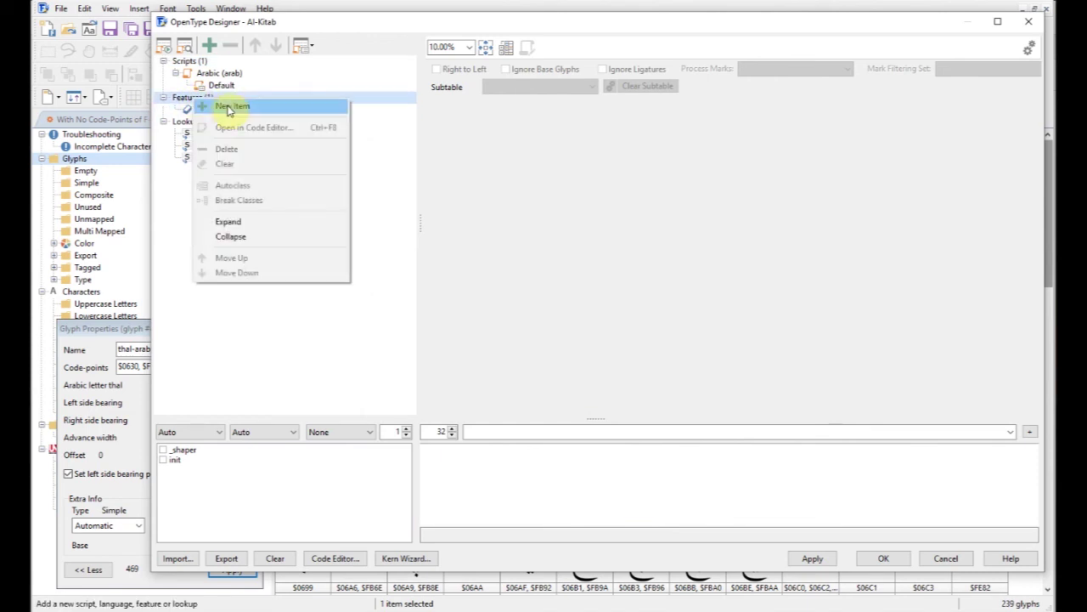
click(226, 108)
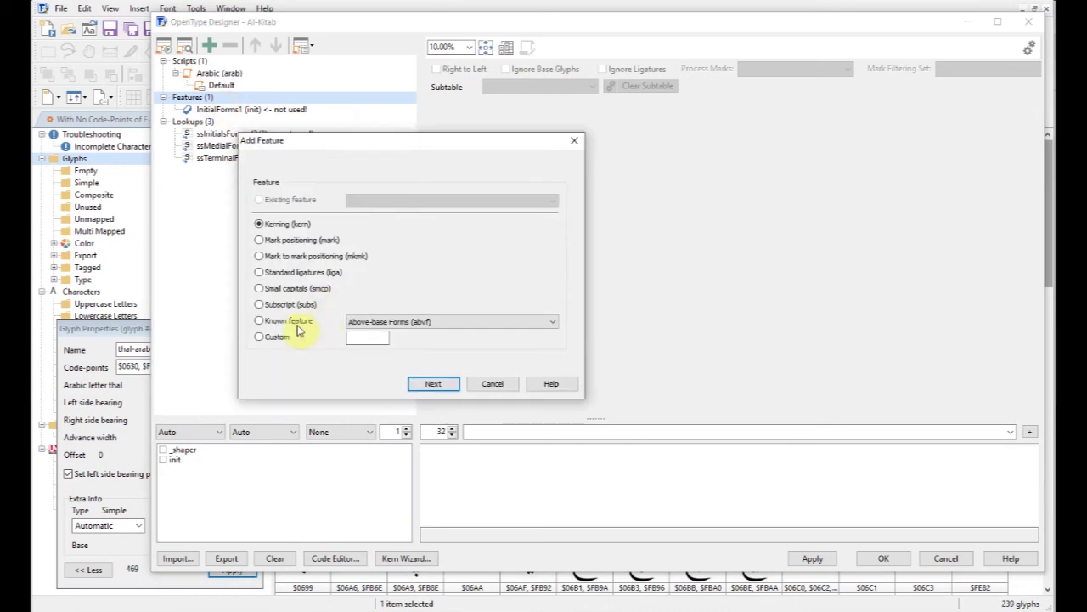
click(374, 323)
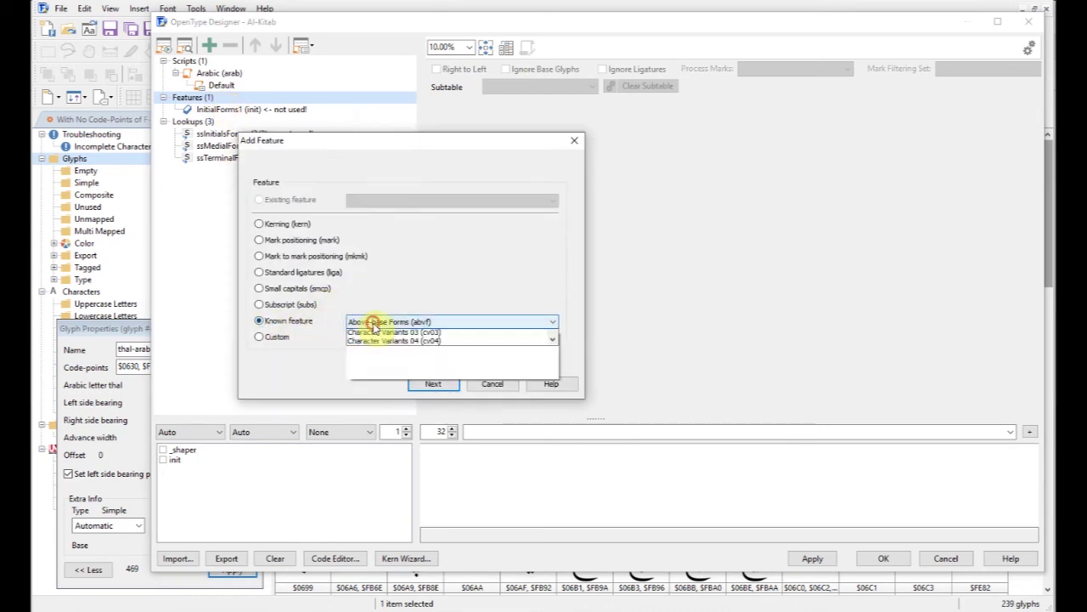
key(n)
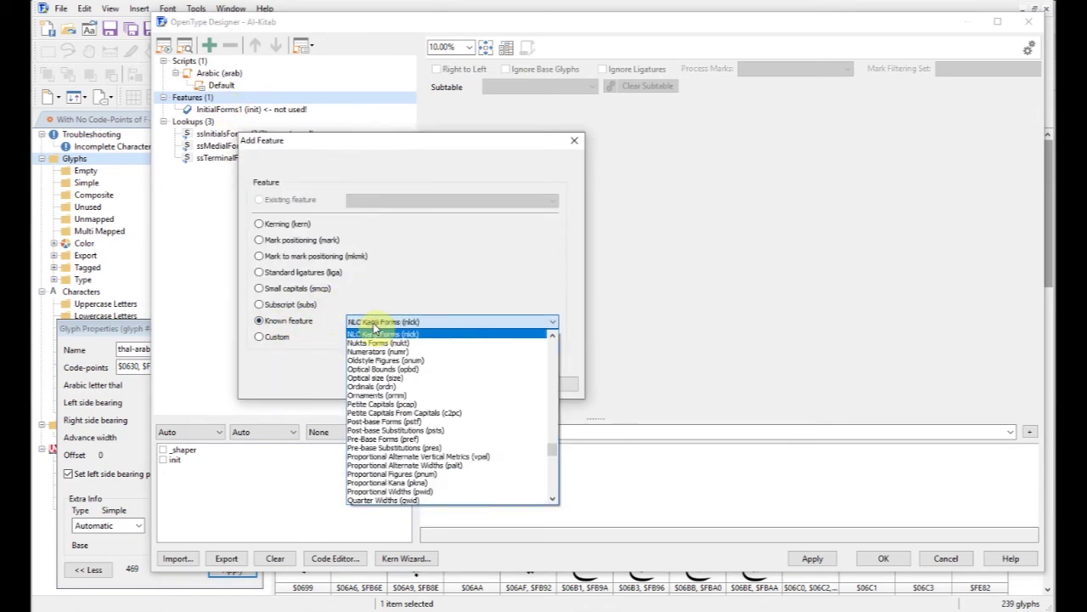
key(m)
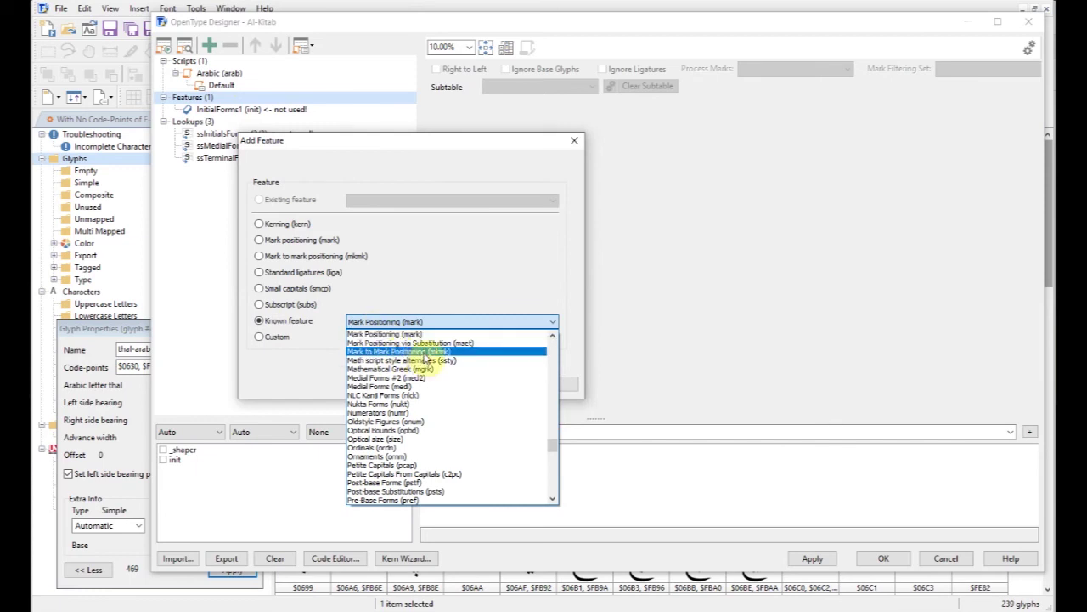
click(401, 386)
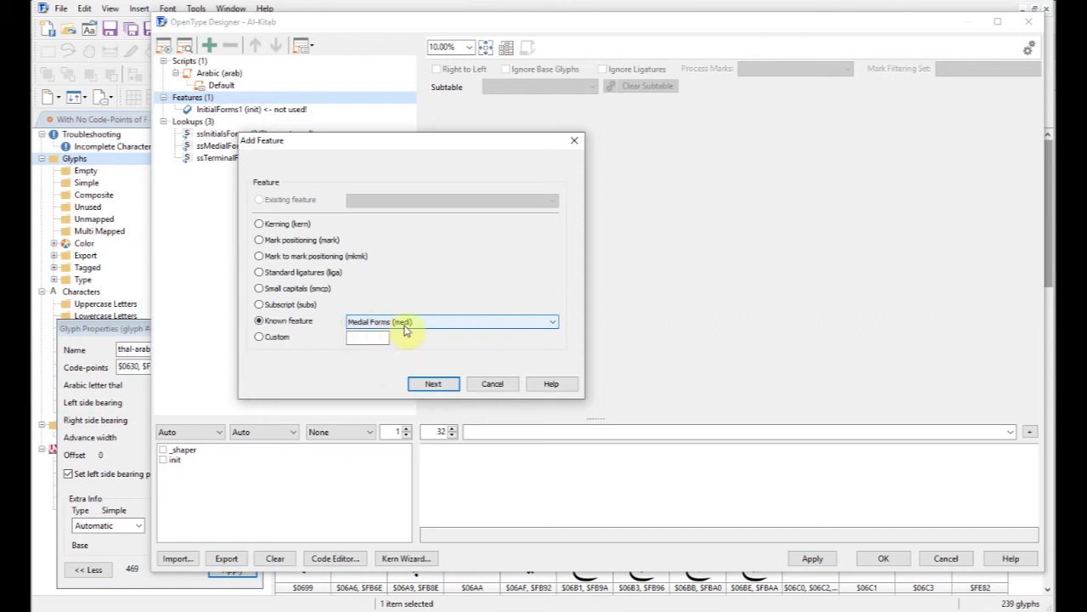
click(437, 384)
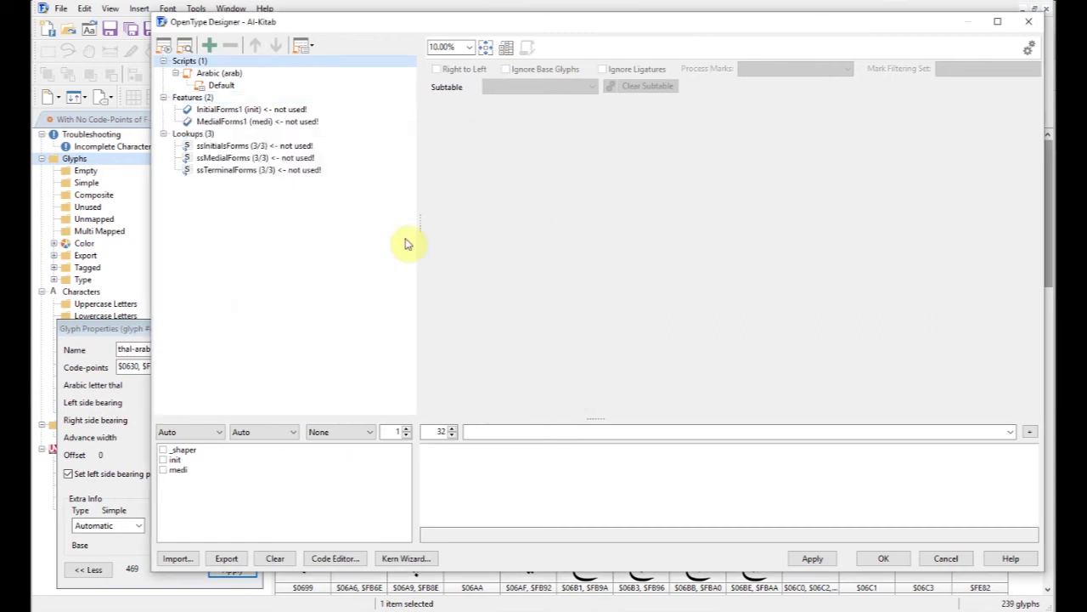
- Add a third feature to the font using the known feature Terminal Forms (fina)
click(196, 98)
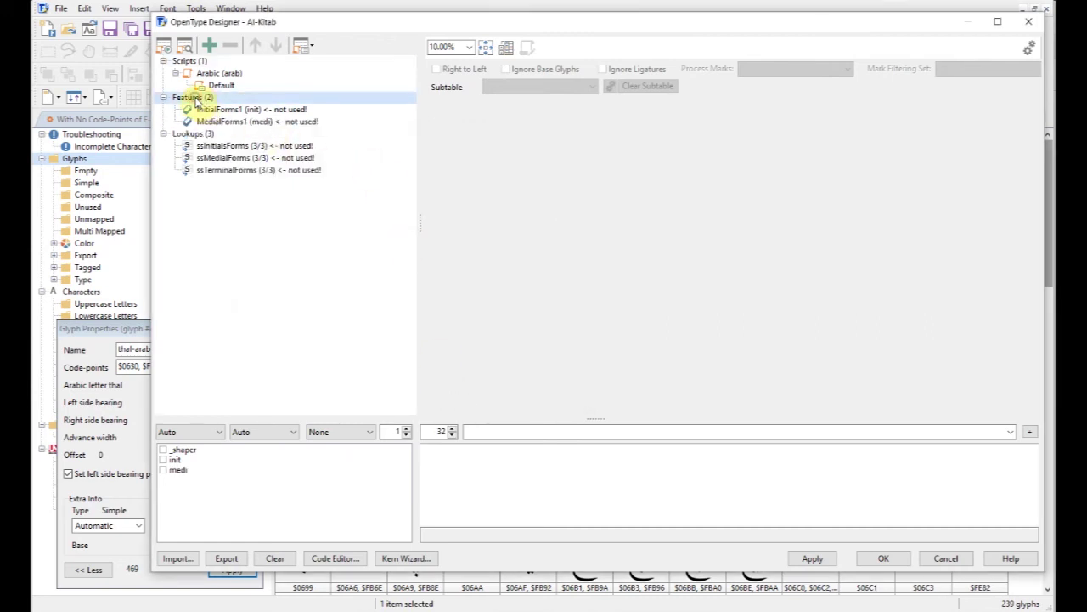
right_click(195, 98)
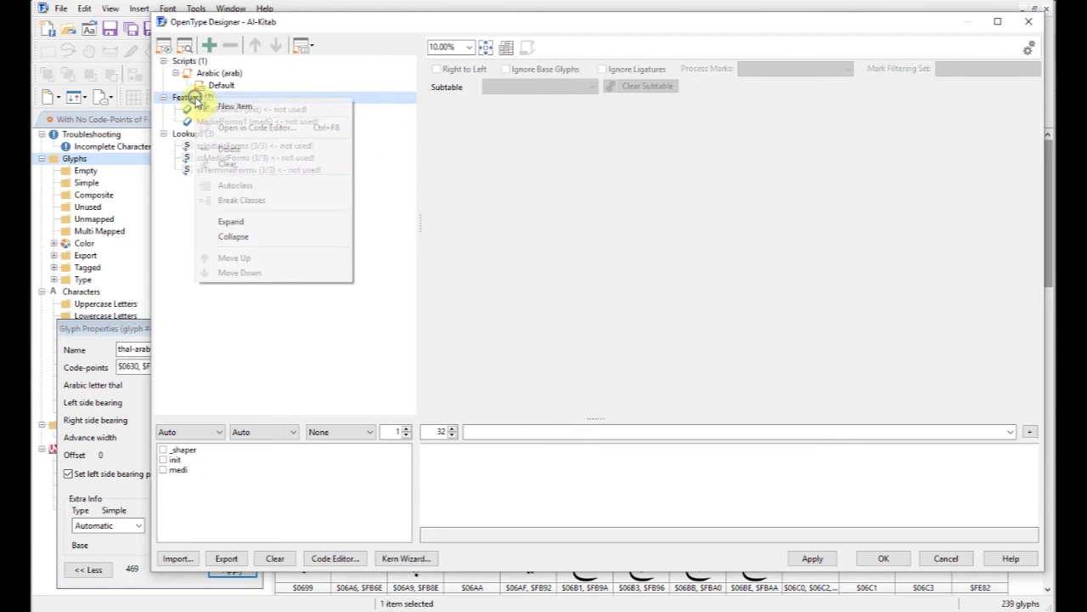
click(238, 108)
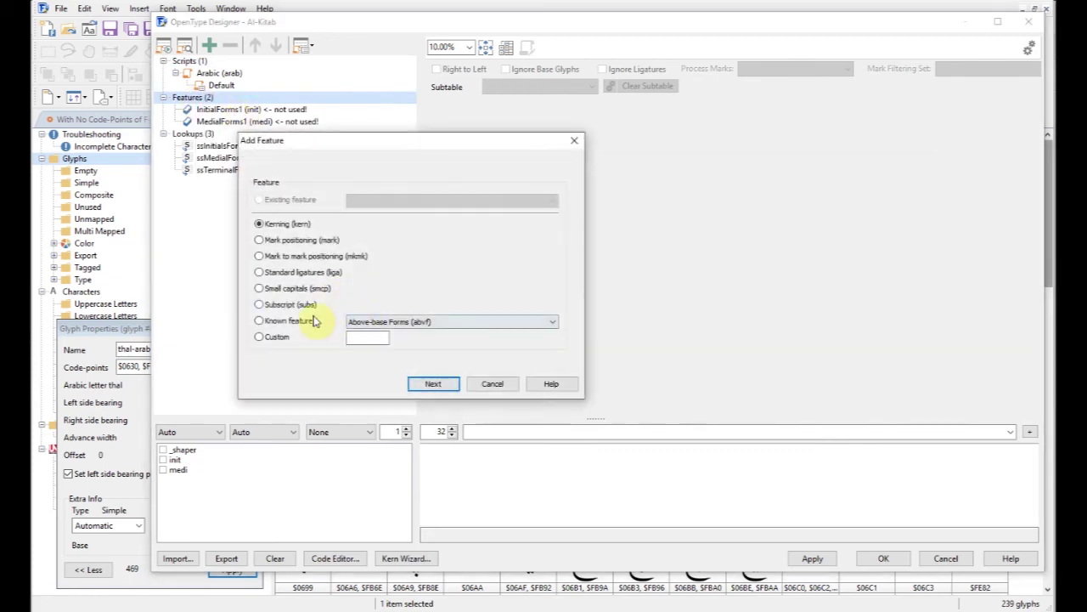
click(269, 322)
click(406, 323)
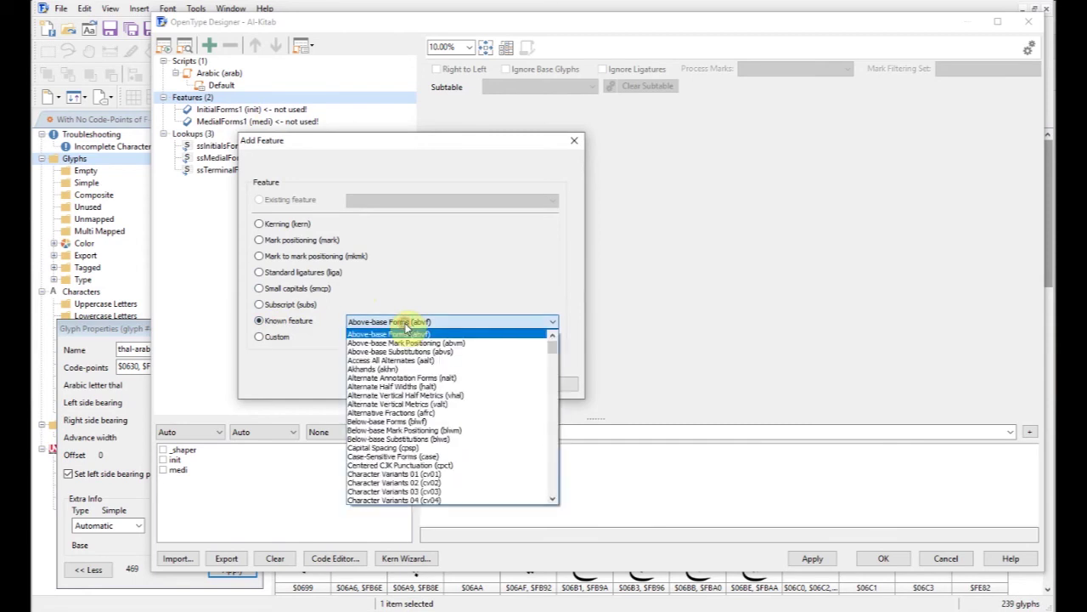
key(t)
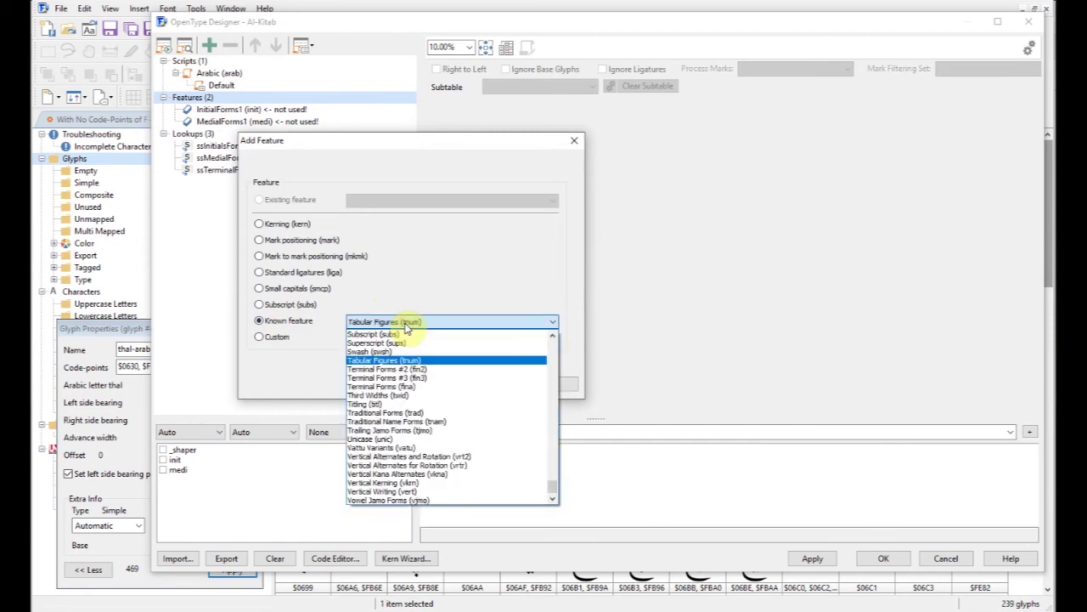
click(390, 388)
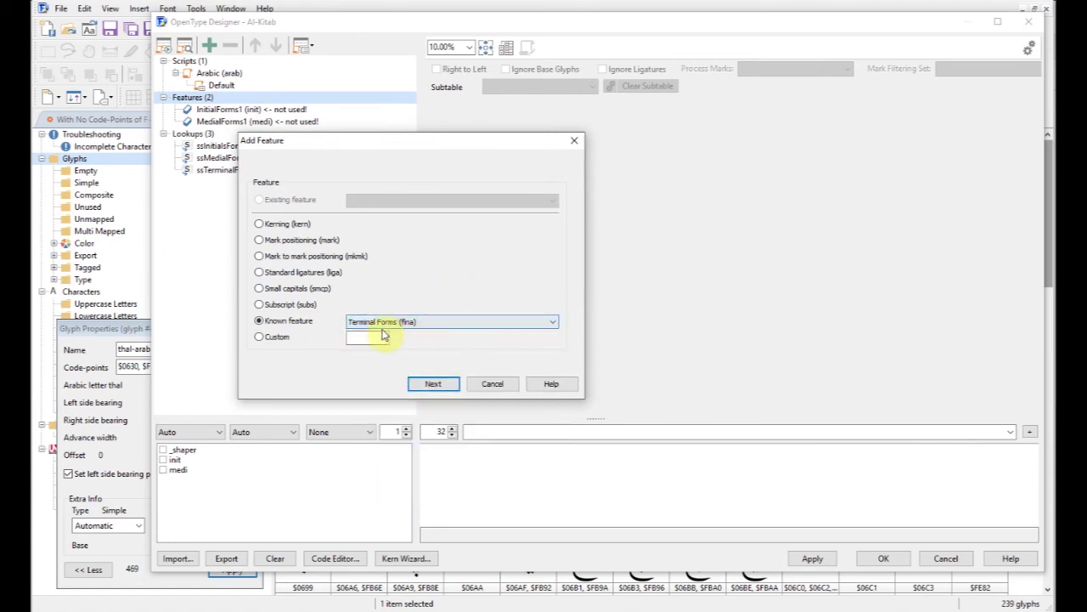
click(434, 384)
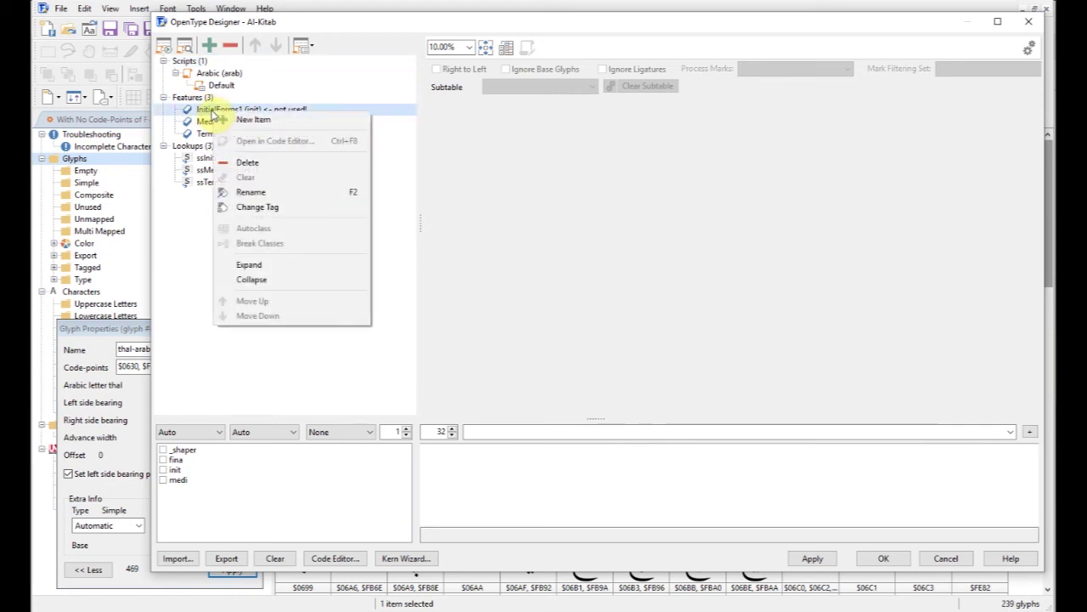
- Assign the existing ssInitialsForms lookup to the InitialForms1 (init) feature and view its substitutions under that feature
click(251, 120)
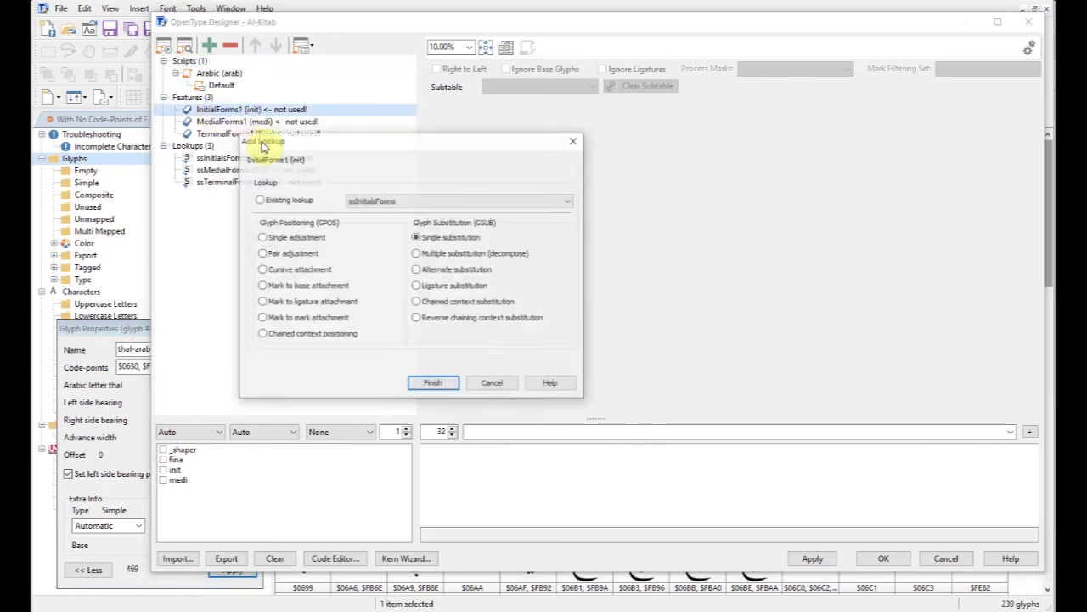
drag(431, 163, 563, 151)
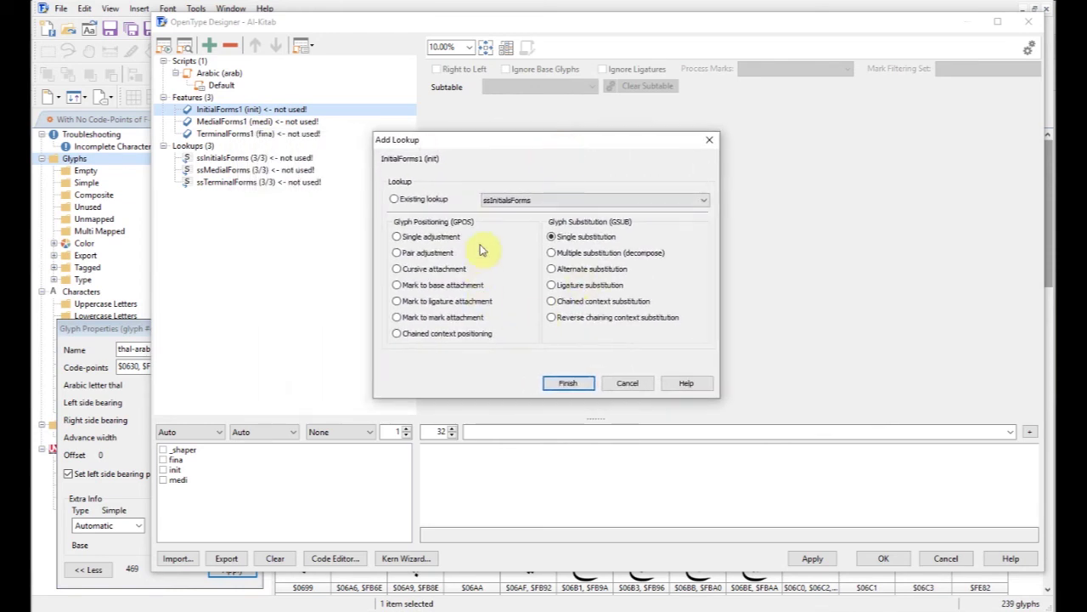
click(395, 200)
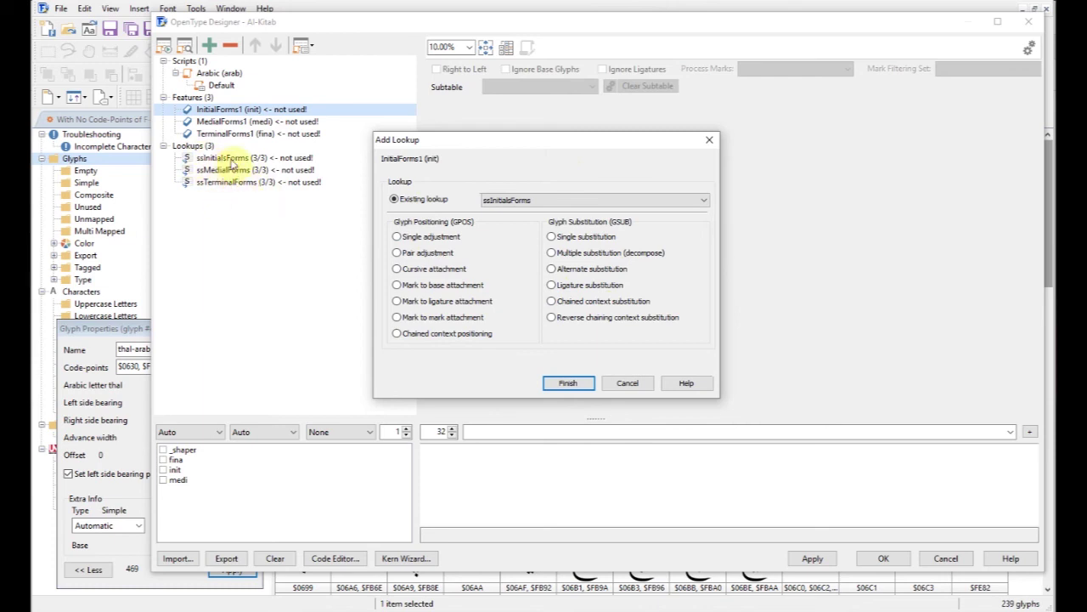
click(535, 201)
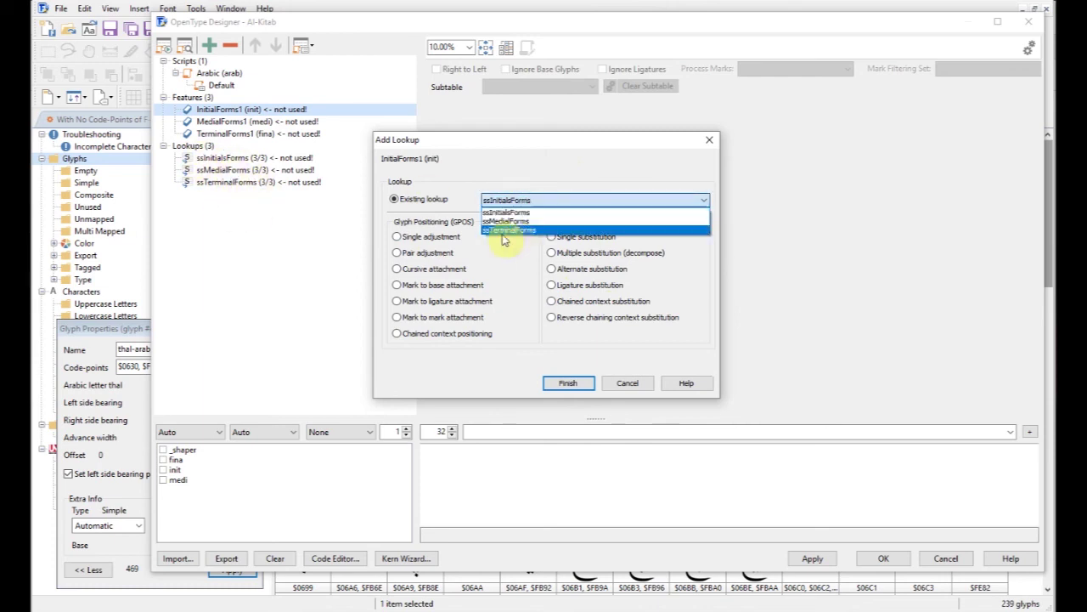
click(510, 214)
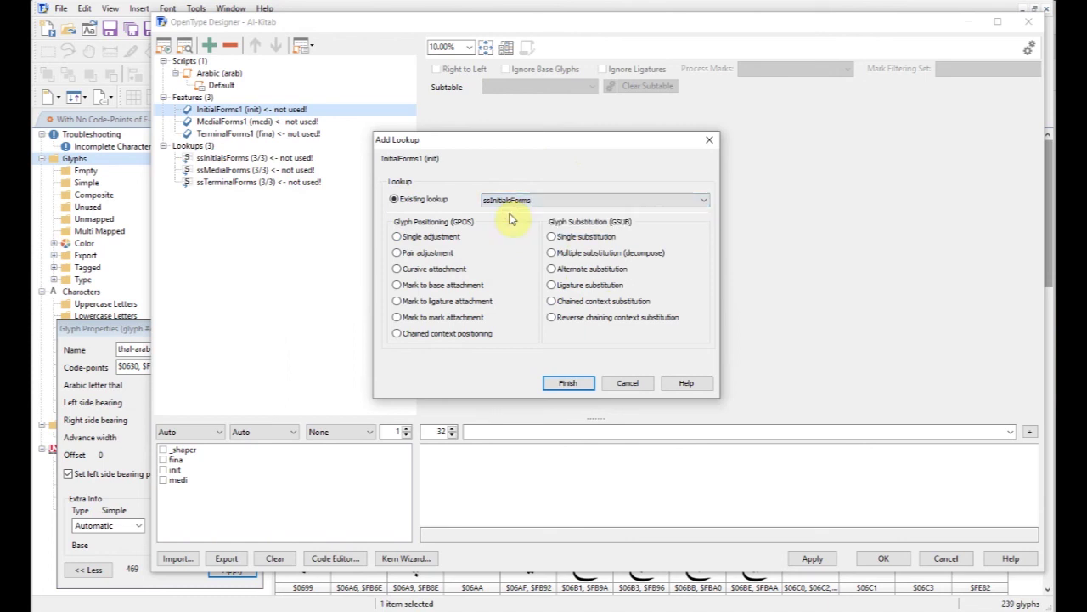
click(569, 382)
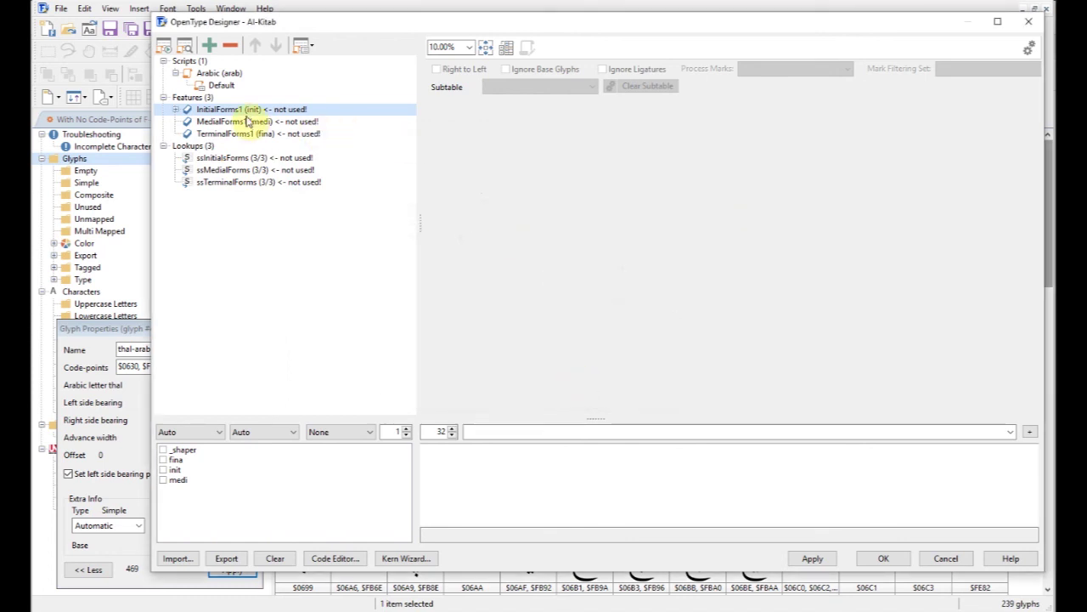
click(176, 109)
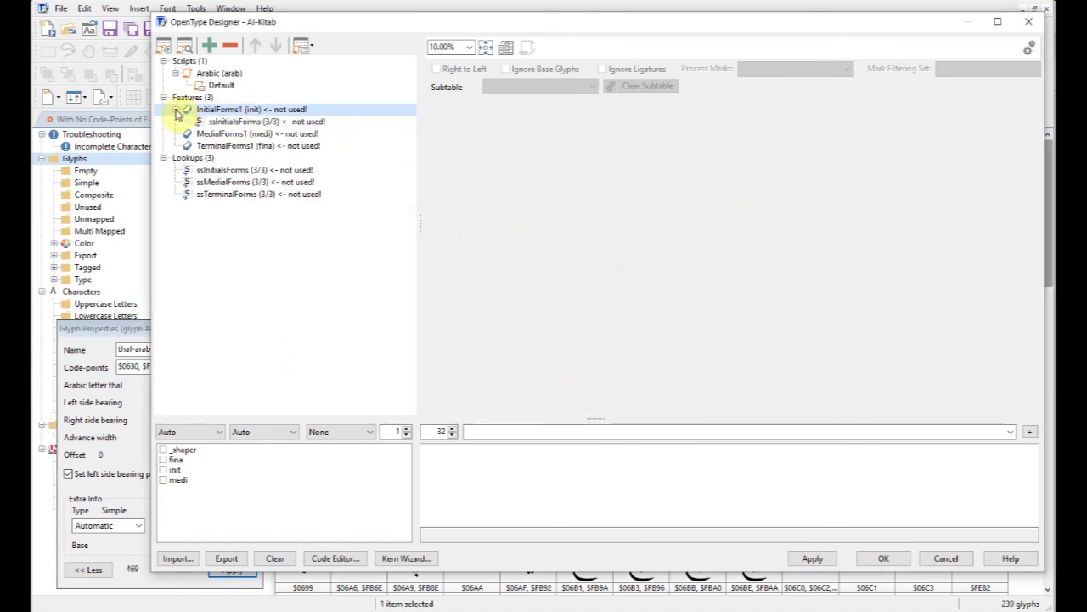
click(242, 123)
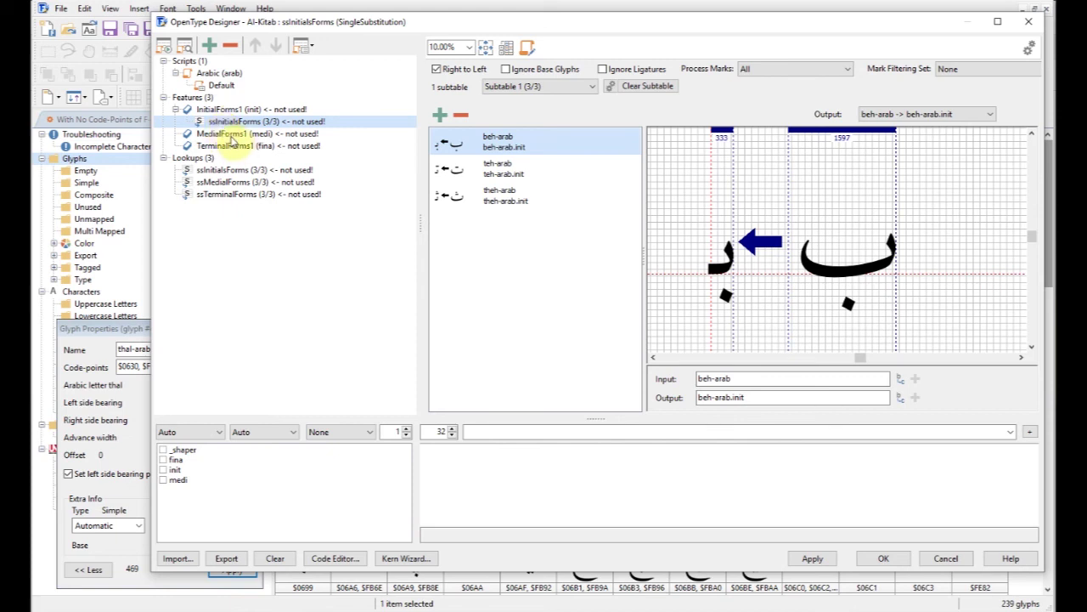
- Assign the existing ssMedialForms lookup to the MedialForms1 (medi) feature and view its substitutions under that feature
click(231, 134)
right_click(233, 136)
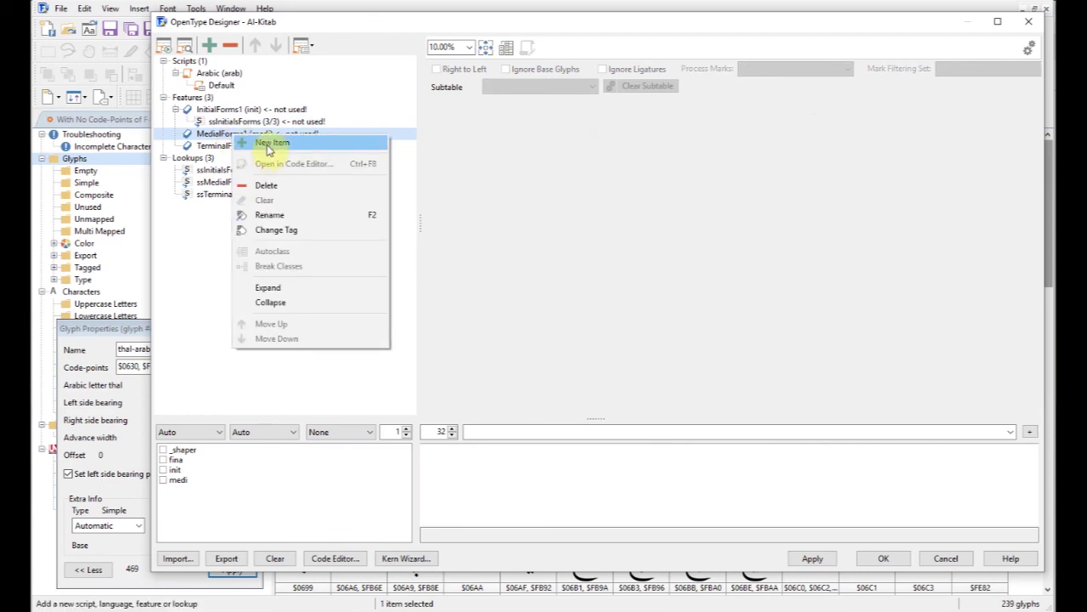
click(272, 144)
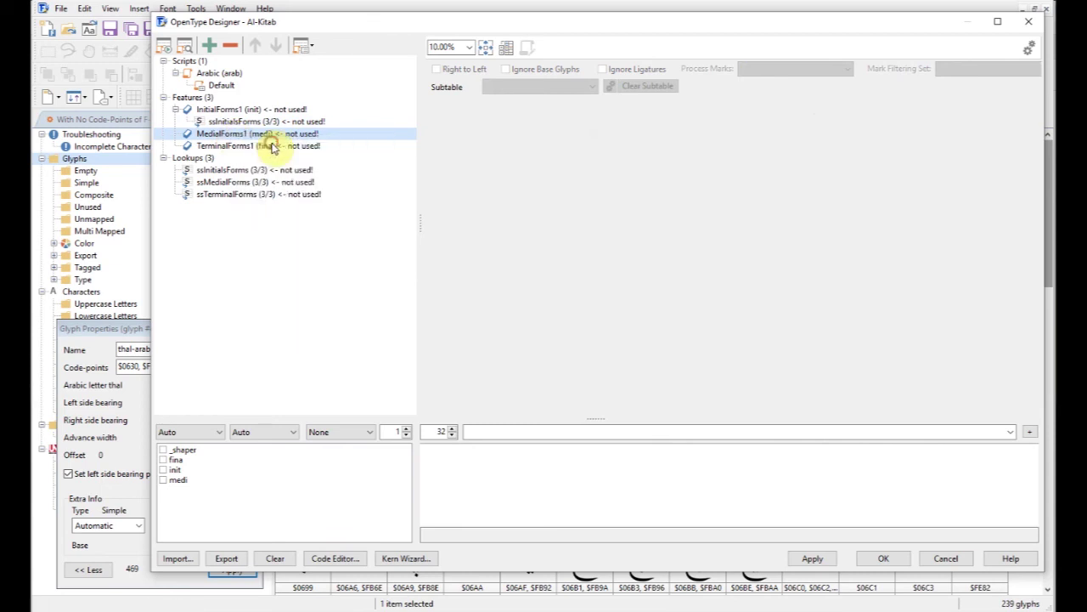
click(408, 202)
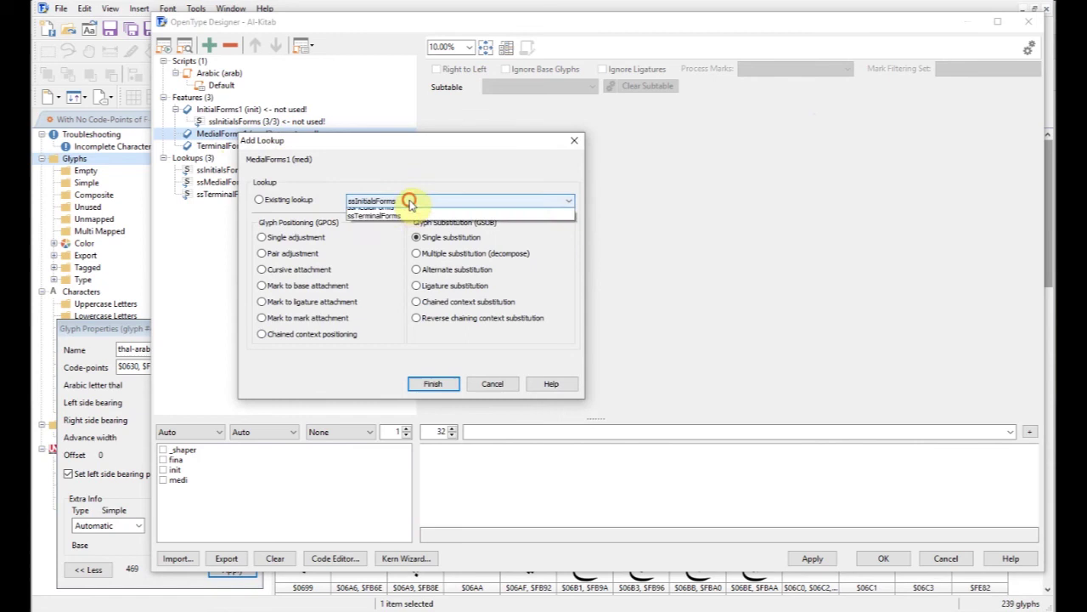
click(408, 223)
click(431, 384)
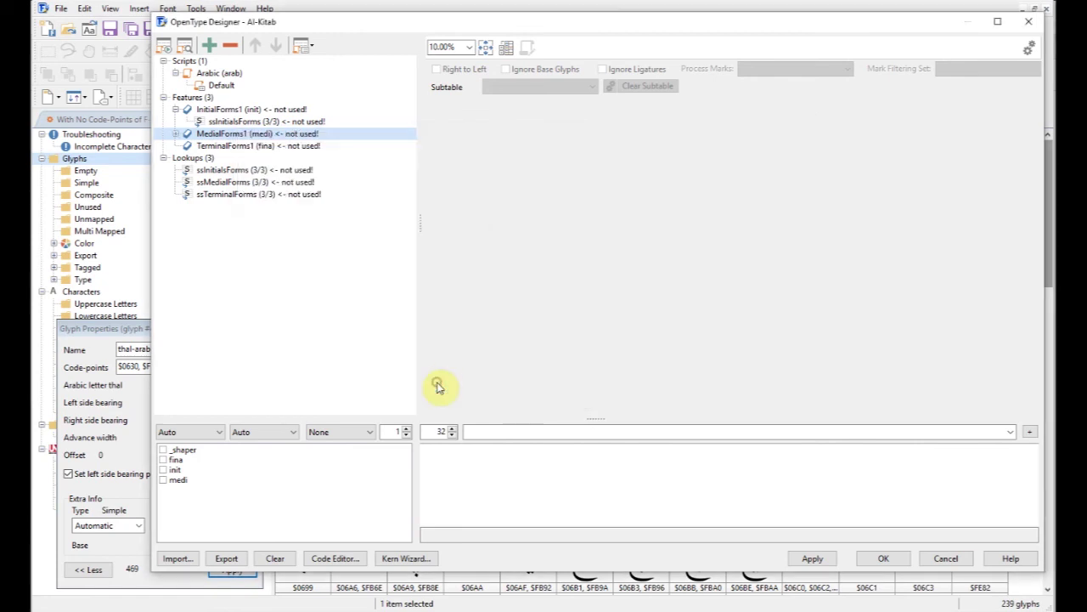
click(175, 135)
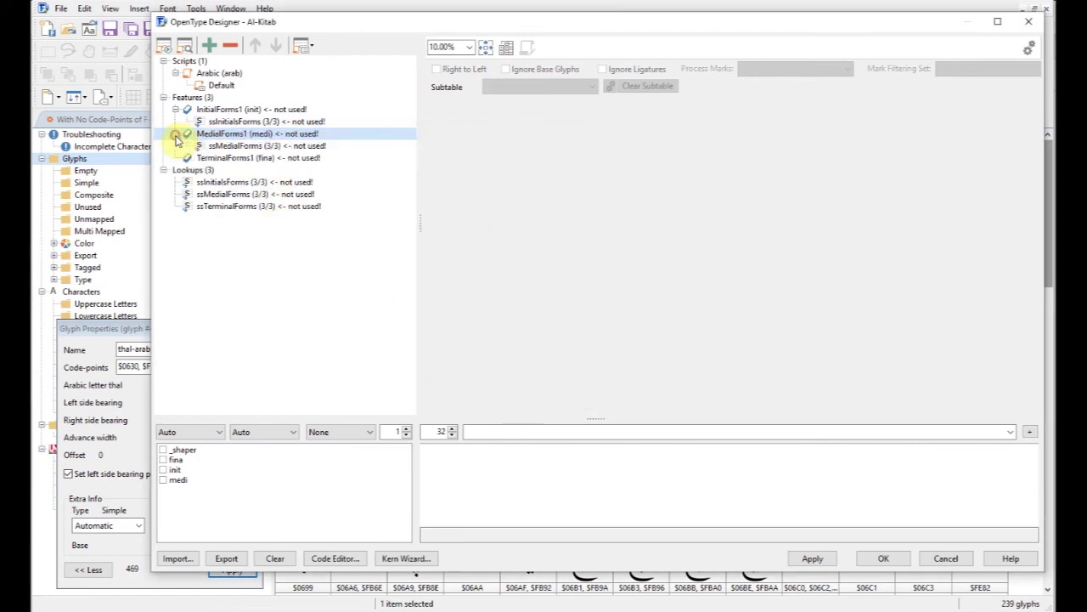
click(263, 145)
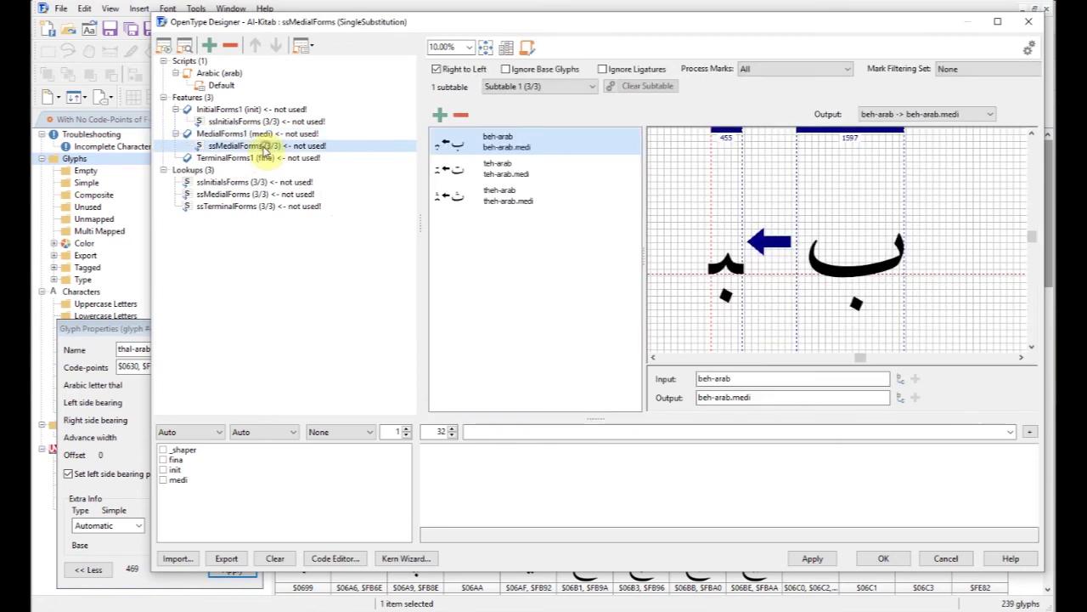
- Assign the existing ssTerminalForms lookup to the TerminalForms1 (fina) feature and view its substitutions under that feature
click(234, 160)
right_click(235, 160)
key(Escape)
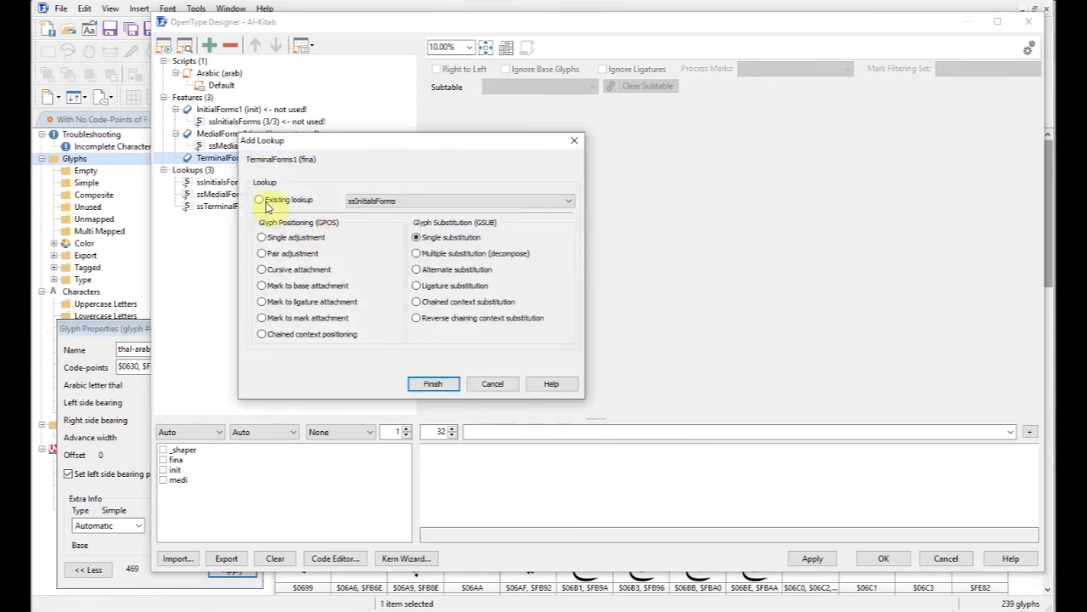
click(411, 202)
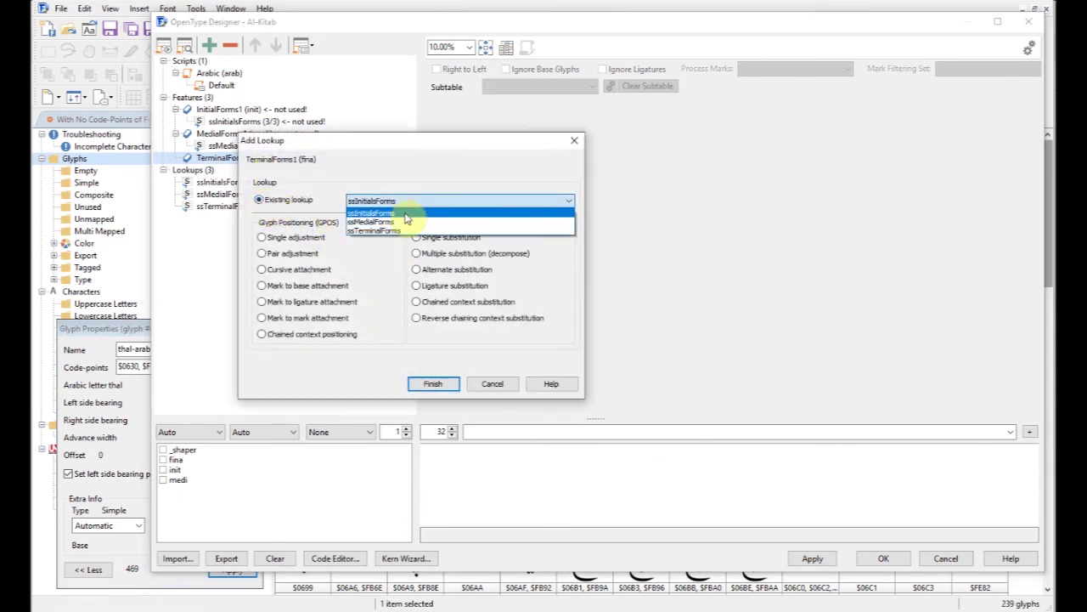
click(397, 235)
click(432, 383)
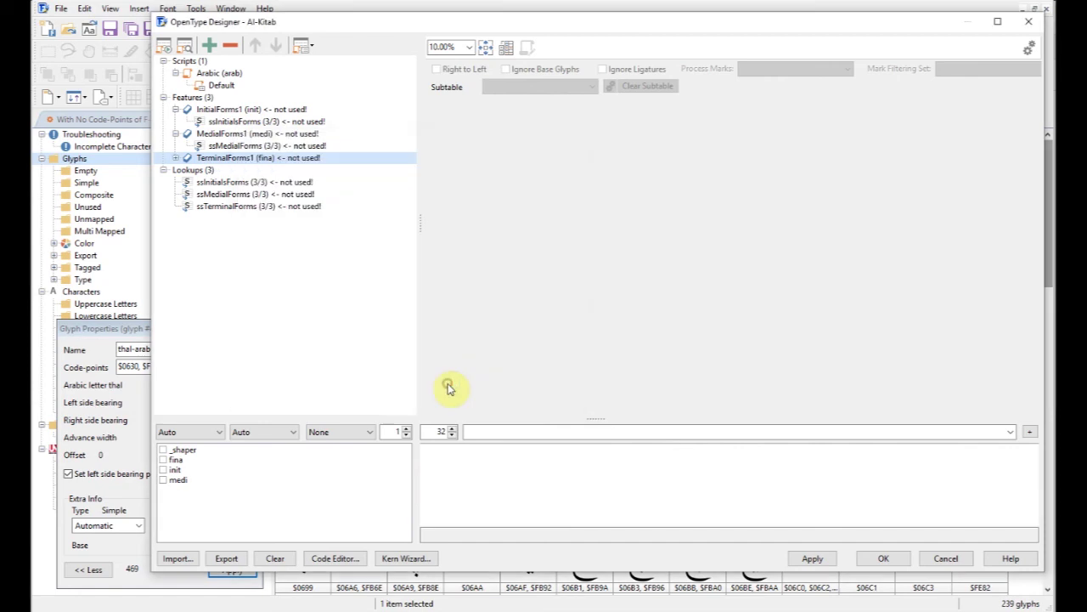
click(175, 158)
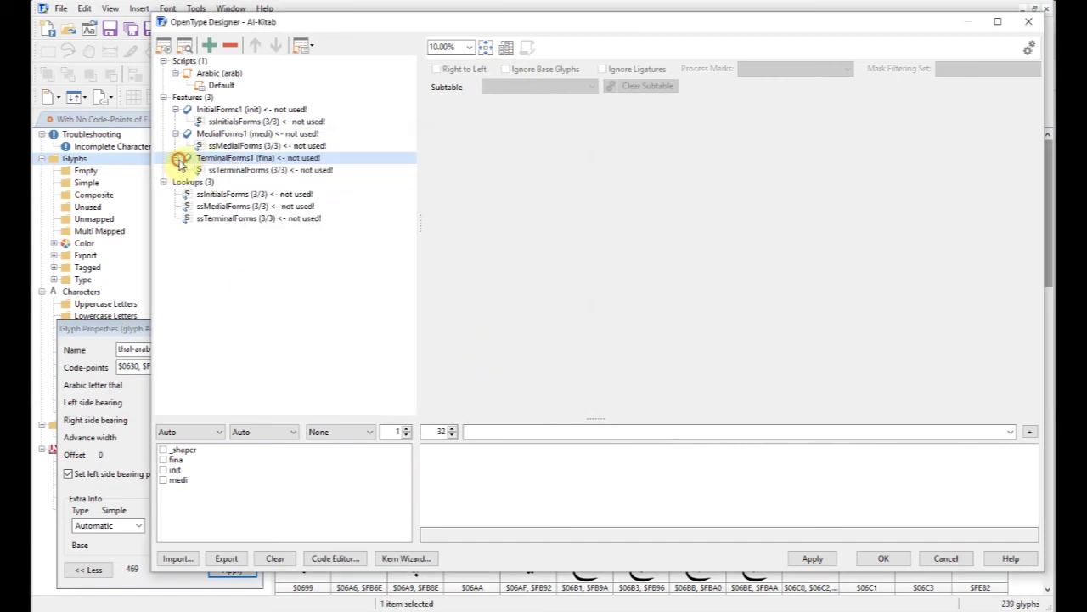
click(251, 173)
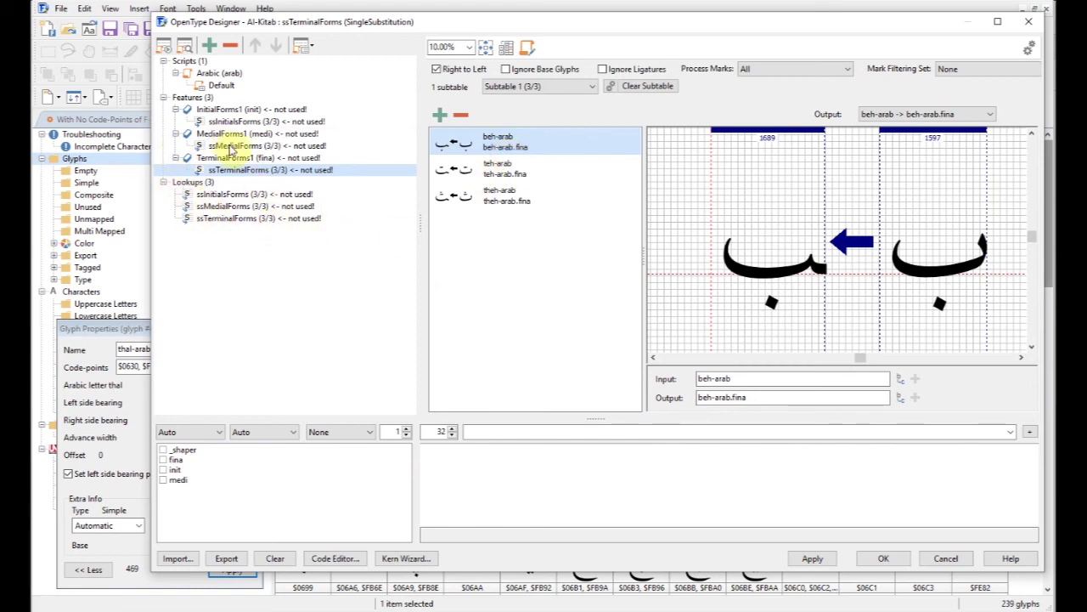
- Add the existing InitialForms1 (init) feature to the Default language of the Arabic script and view its ssInitialsForms lookup
click(221, 86)
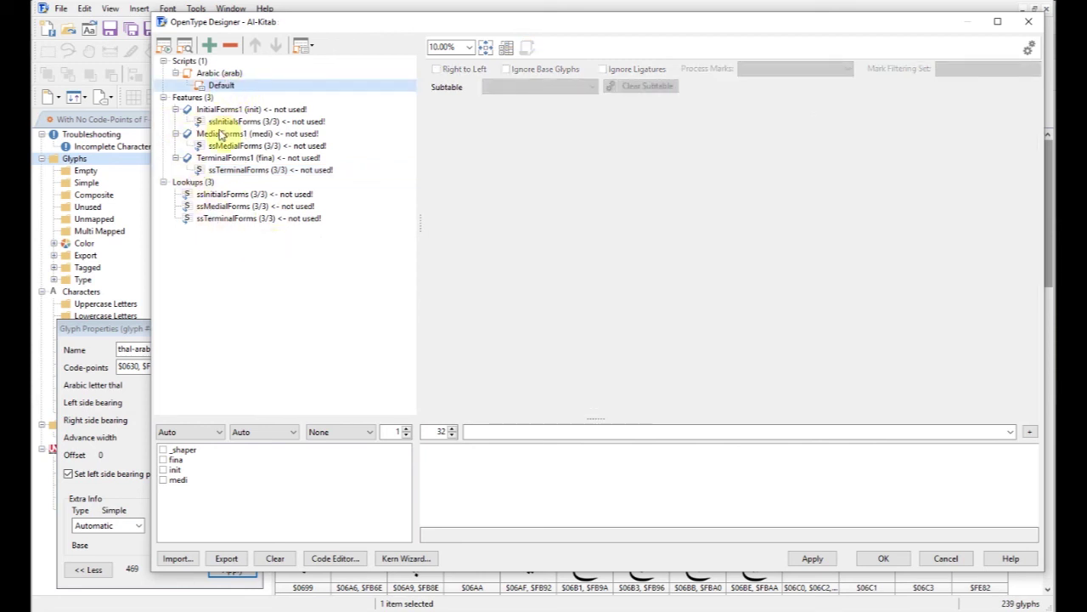
right_click(225, 89)
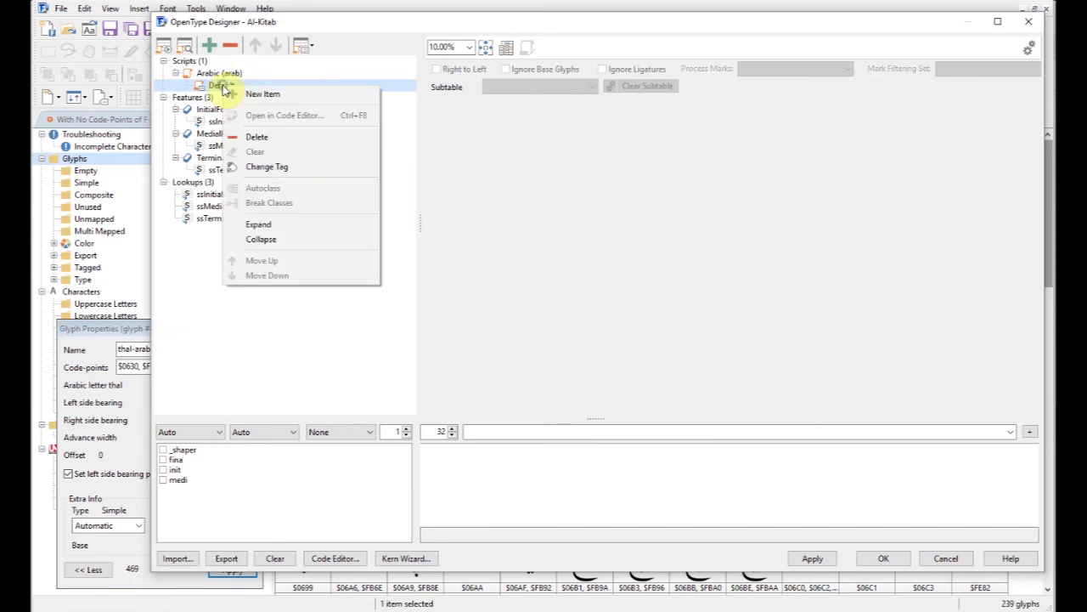
click(264, 96)
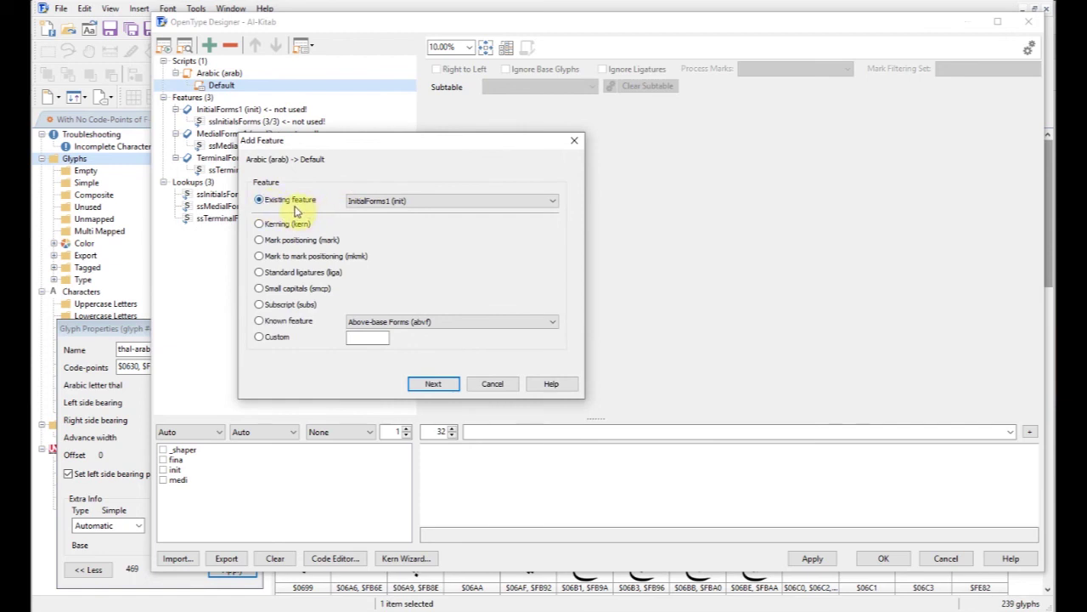
drag(344, 142, 429, 137)
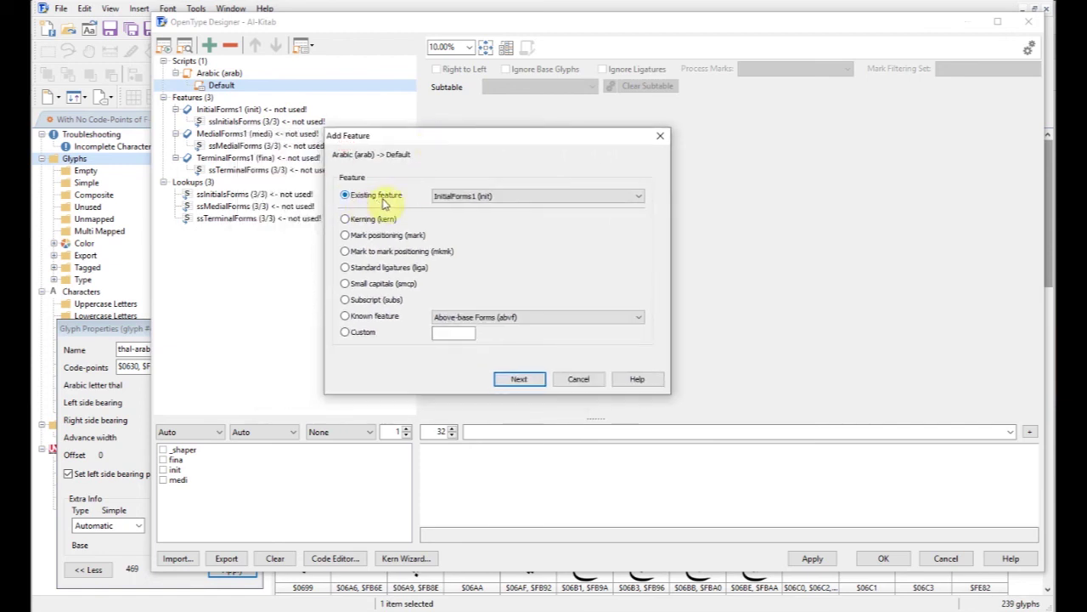
click(515, 196)
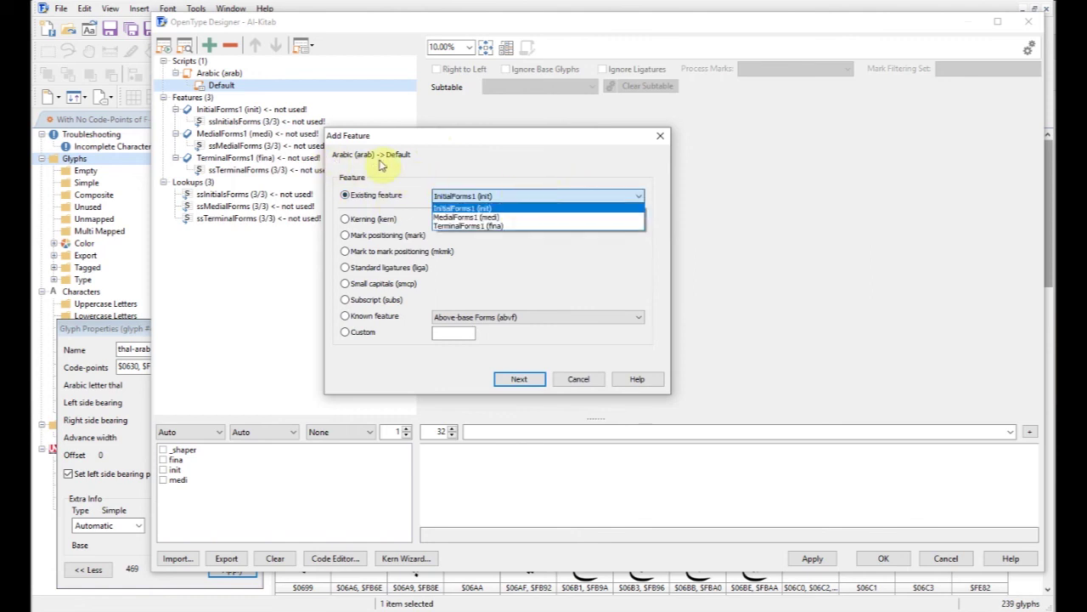
click(478, 209)
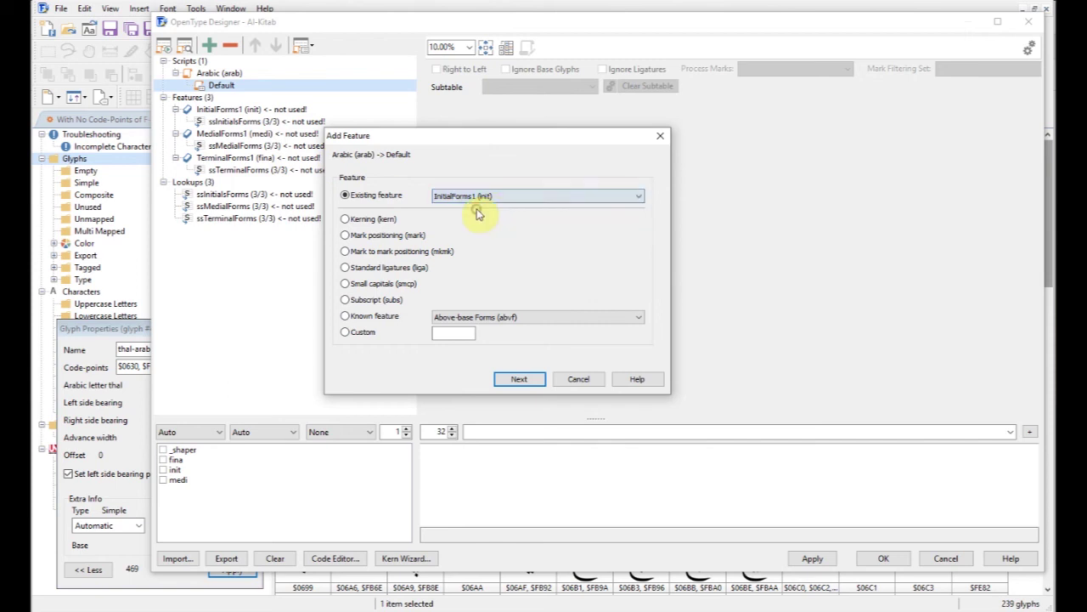
click(523, 379)
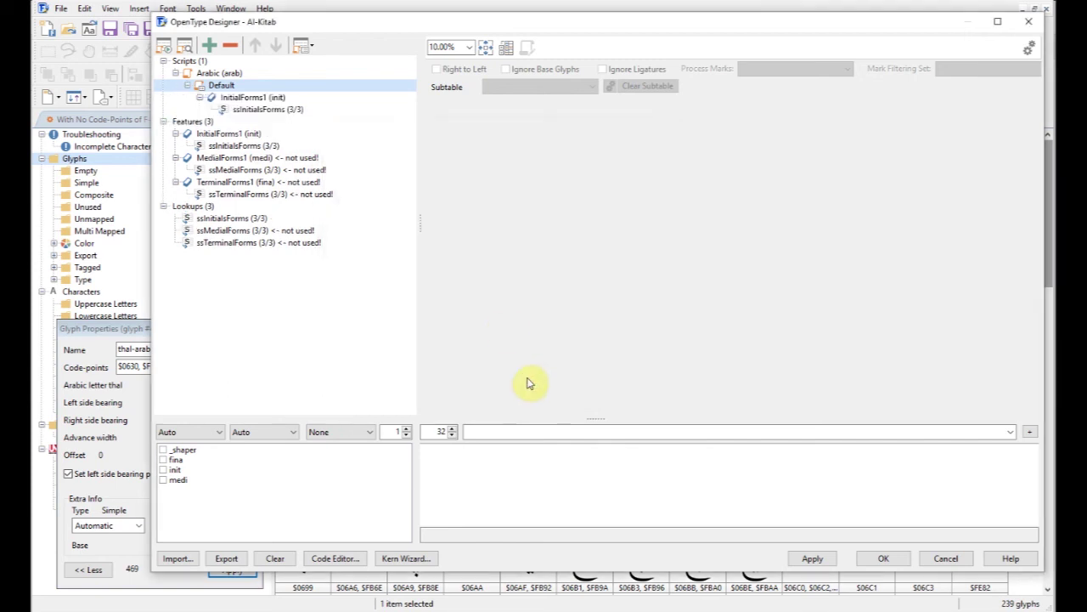
click(262, 112)
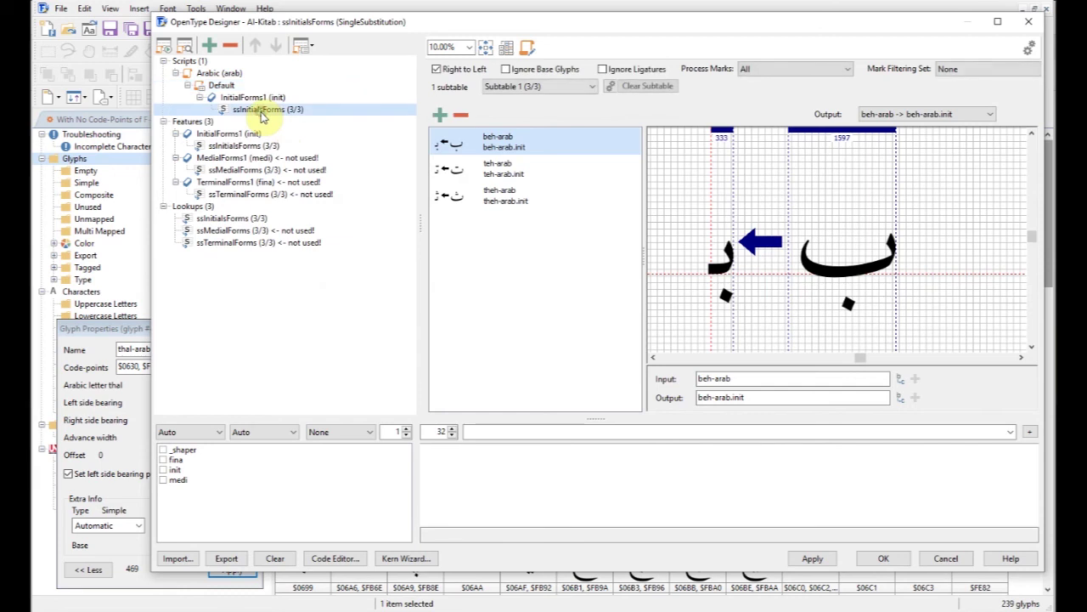
- Add the existing MedialForms1 (medi) feature to the Default language of the Arabic script and view its ssMedialForms lookup
right_click(226, 88)
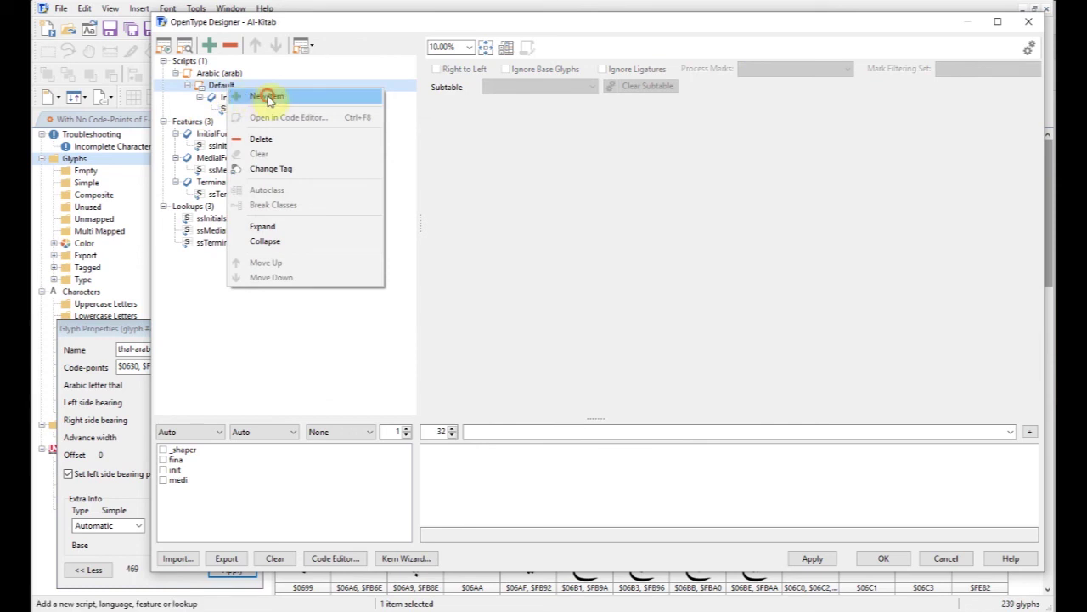
click(247, 99)
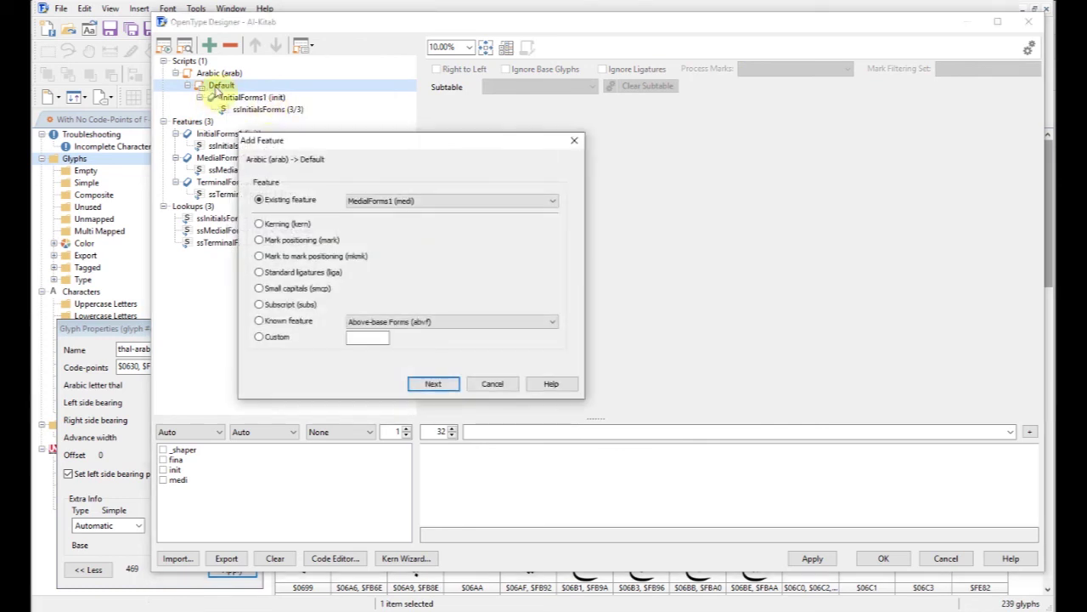
click(413, 202)
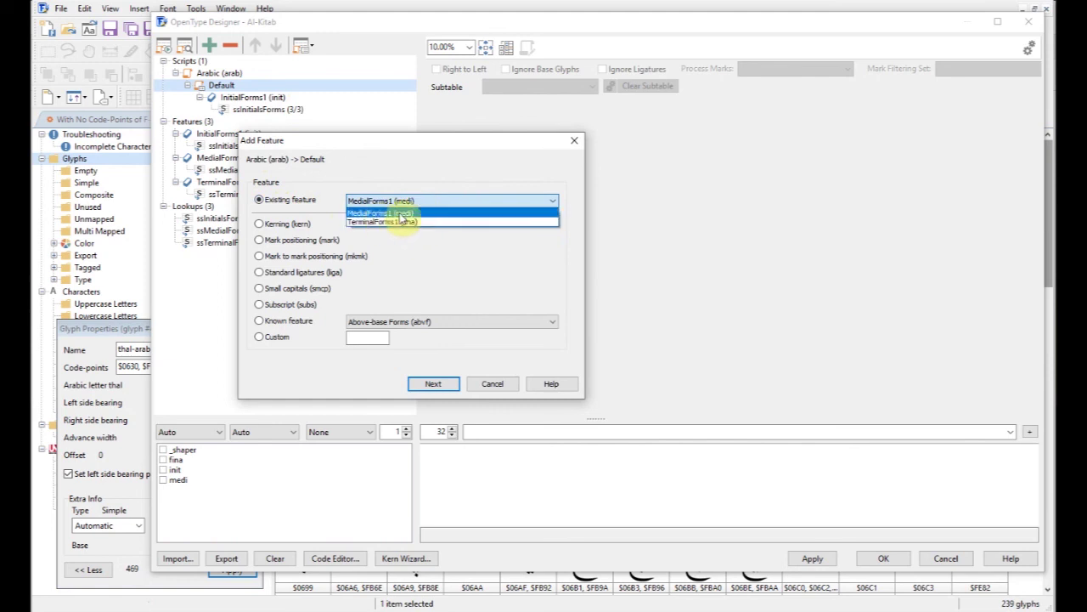
click(378, 213)
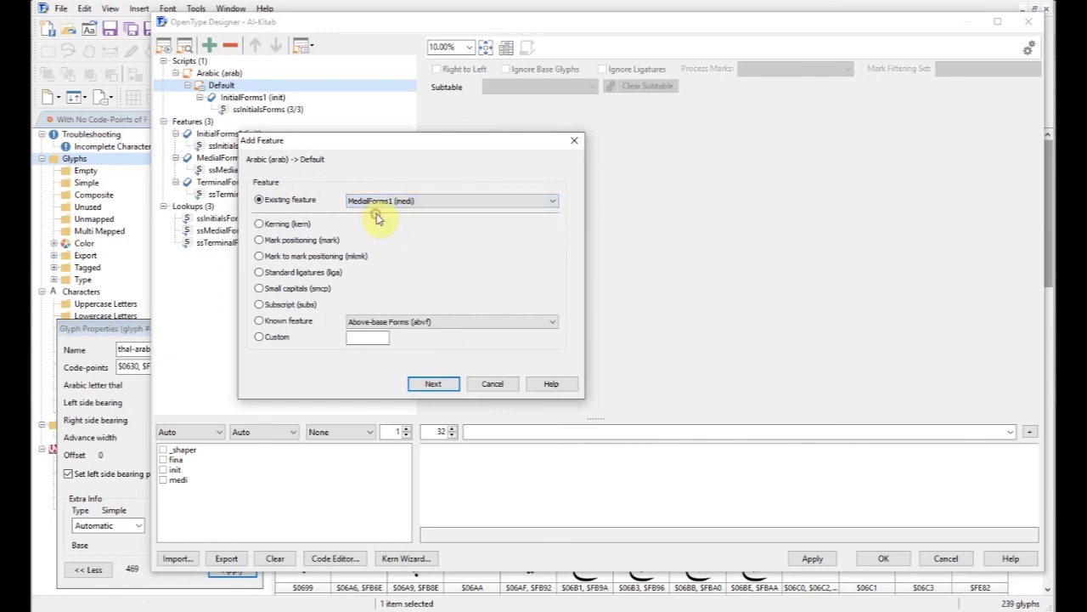
click(435, 383)
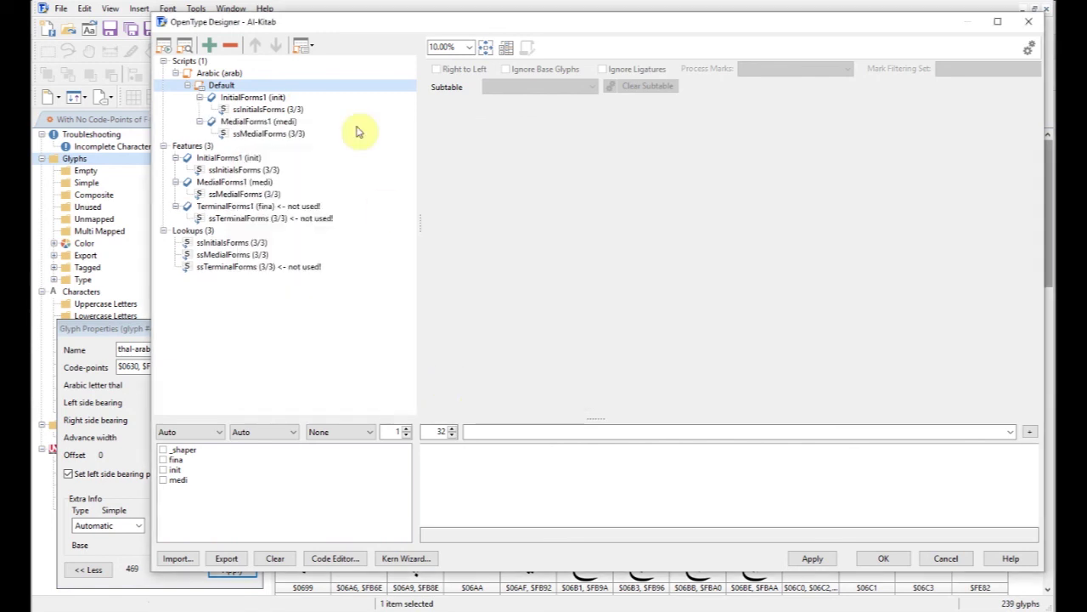
click(260, 137)
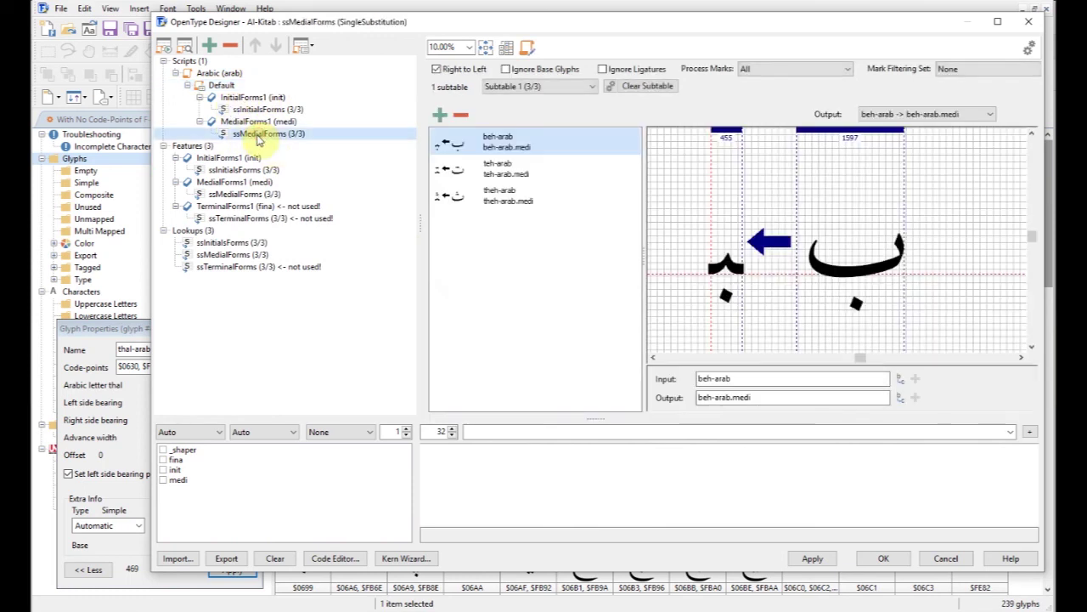
- Add the existing TerminalForms1 (fina) feature to the Default language of the Arabic script
click(222, 86)
right_click(226, 86)
click(276, 98)
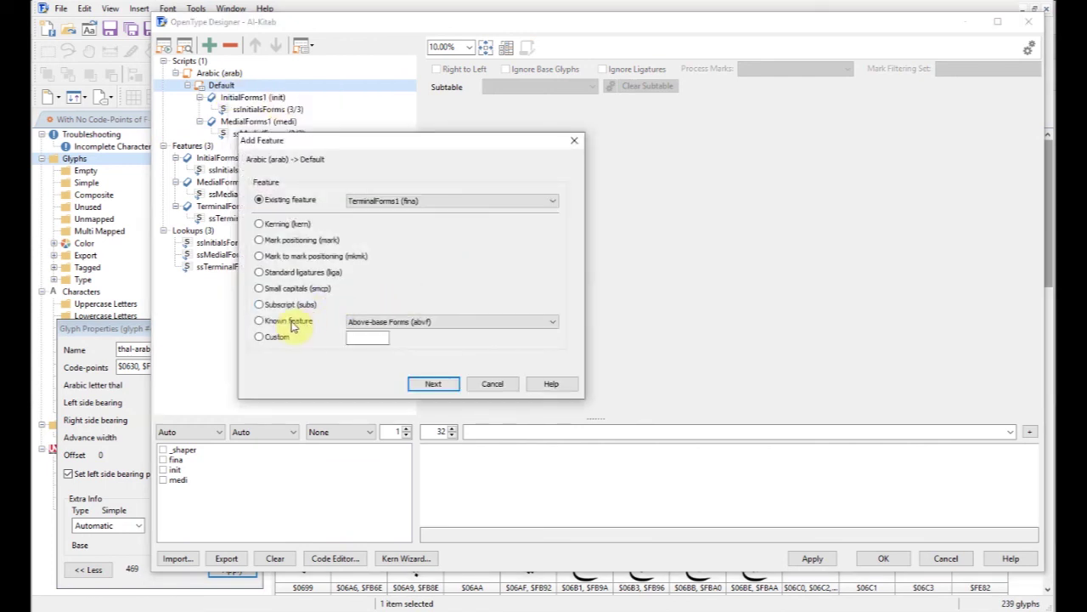
click(376, 201)
click(380, 213)
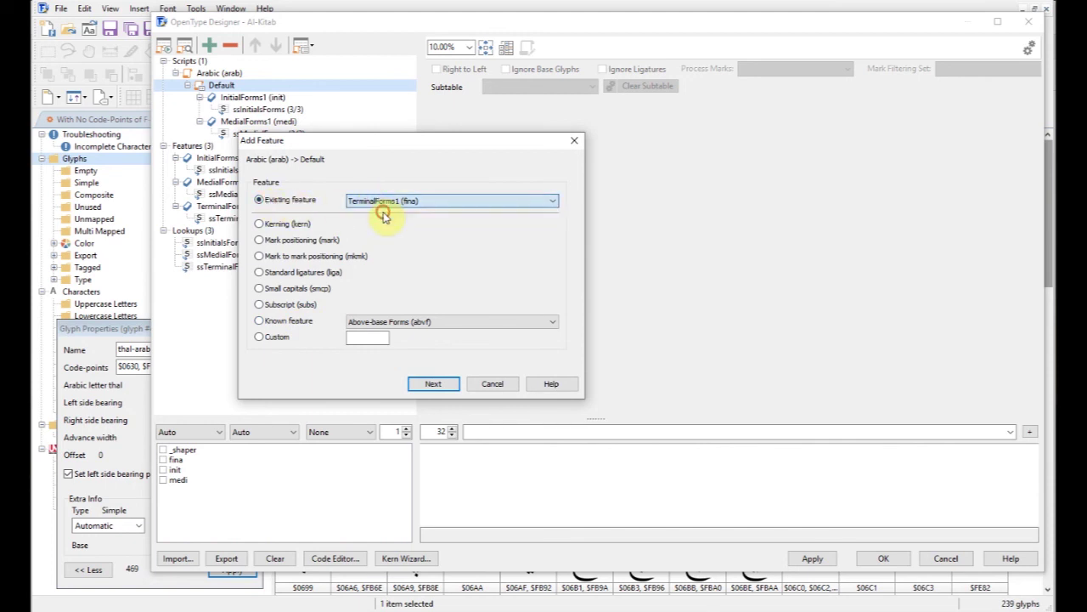
click(435, 382)
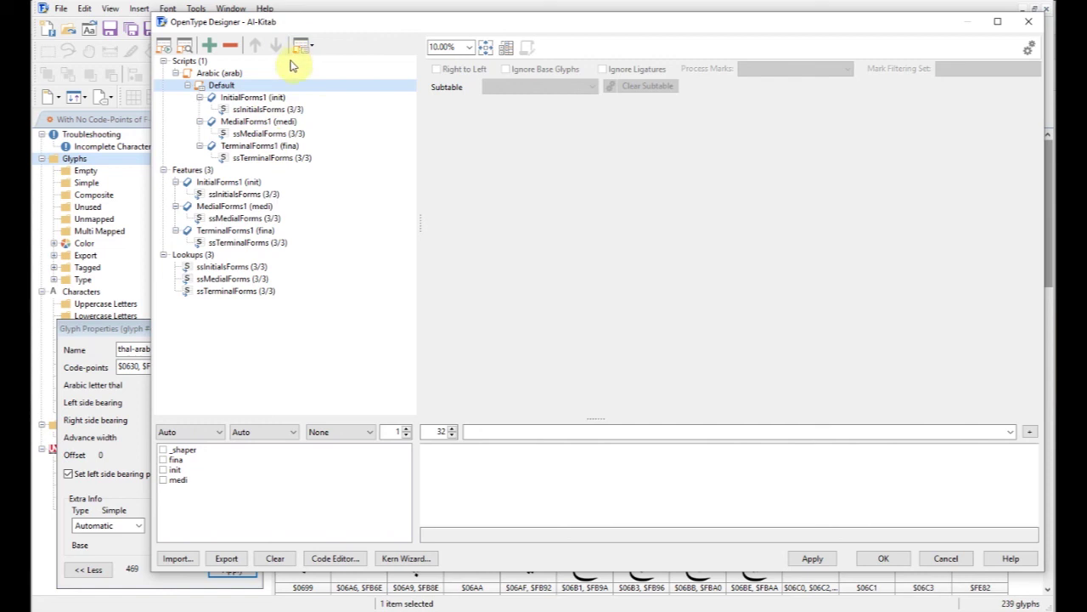
- Add the known language Urdu (URD) to the Arabic script alongside the Default language
click(188, 86)
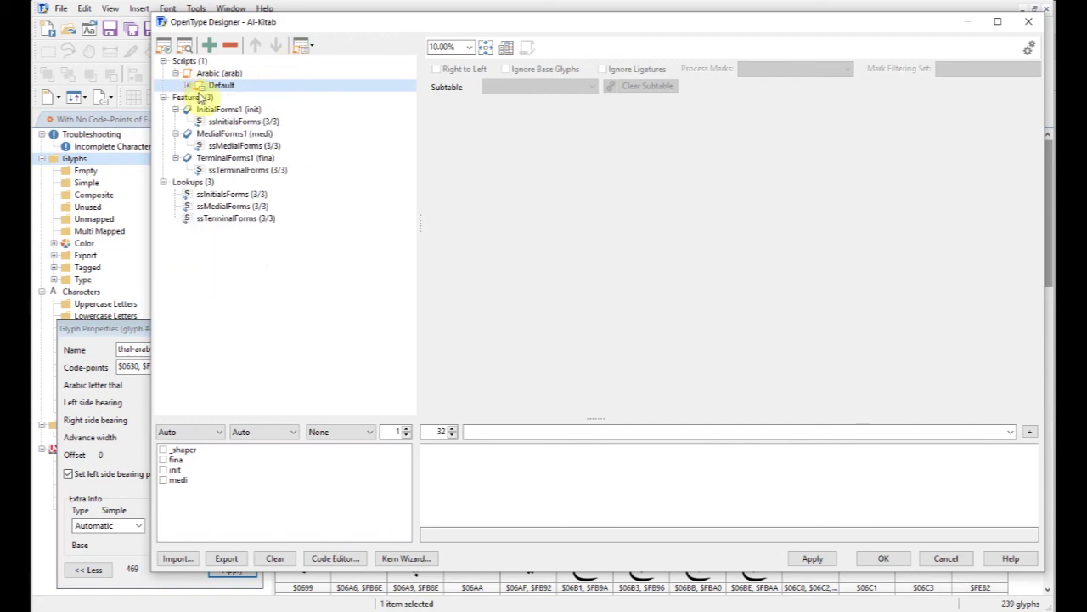
click(215, 76)
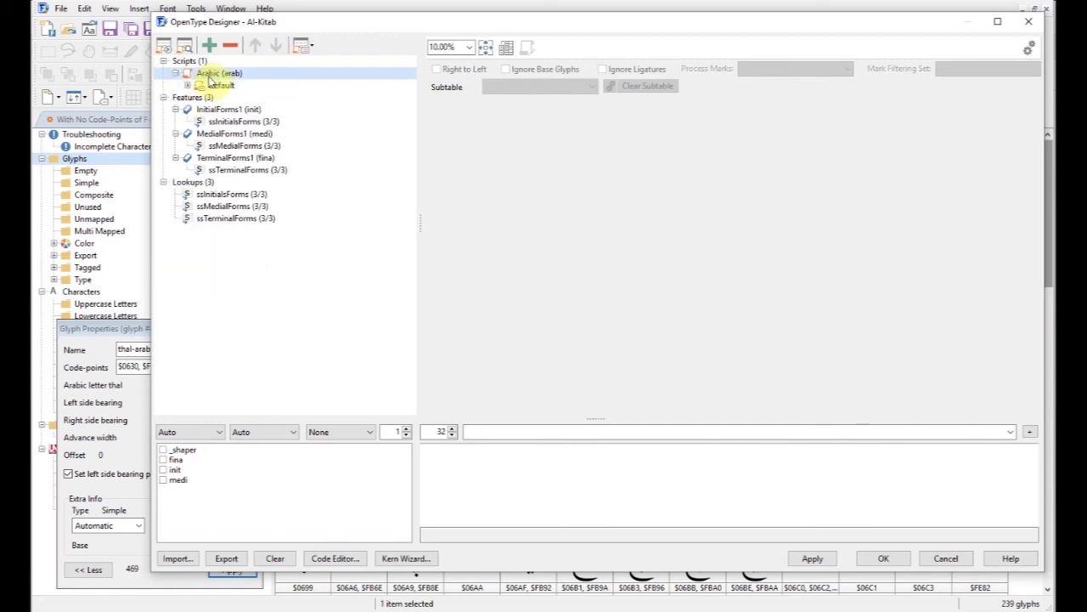
right_click(210, 74)
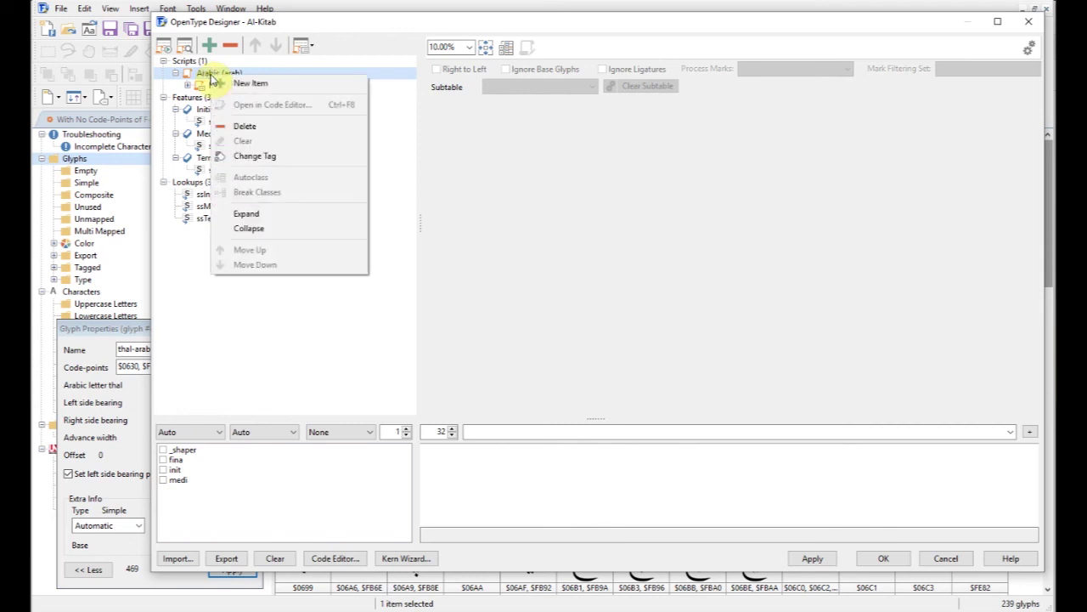
click(269, 85)
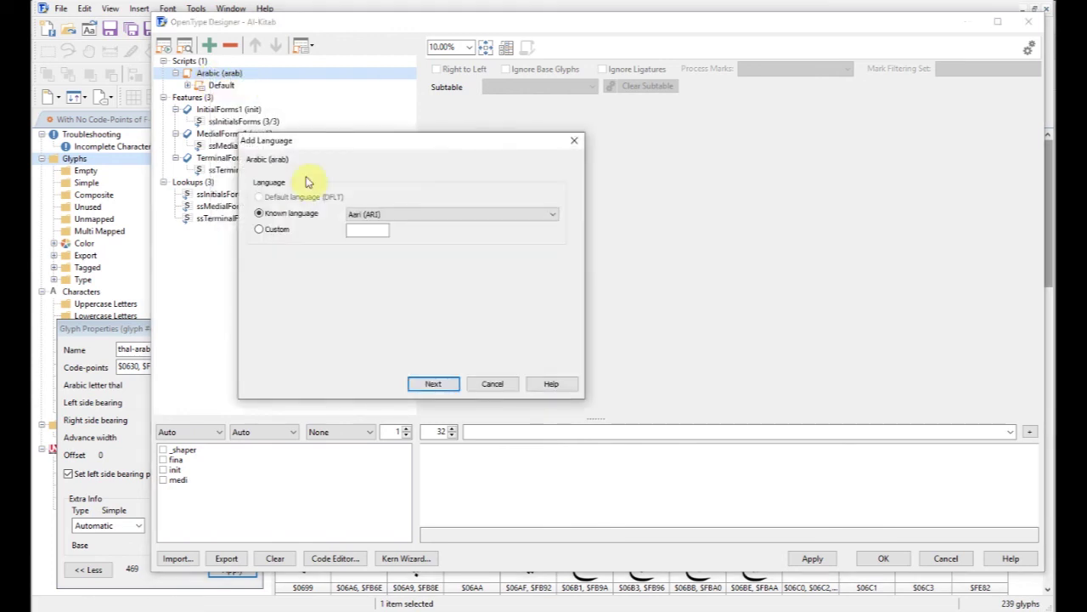
click(396, 216)
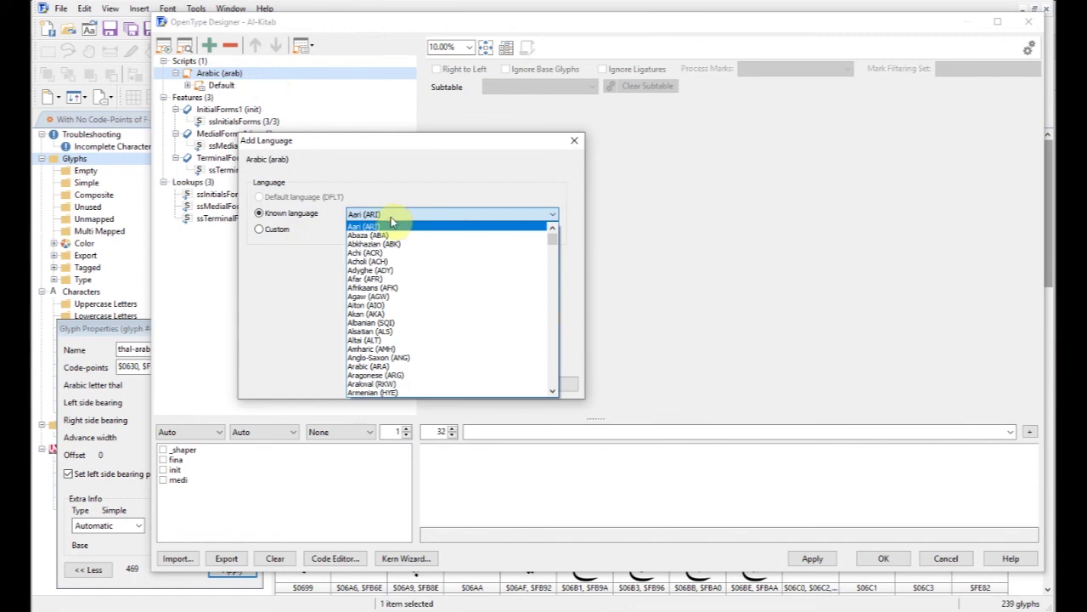
key(u)
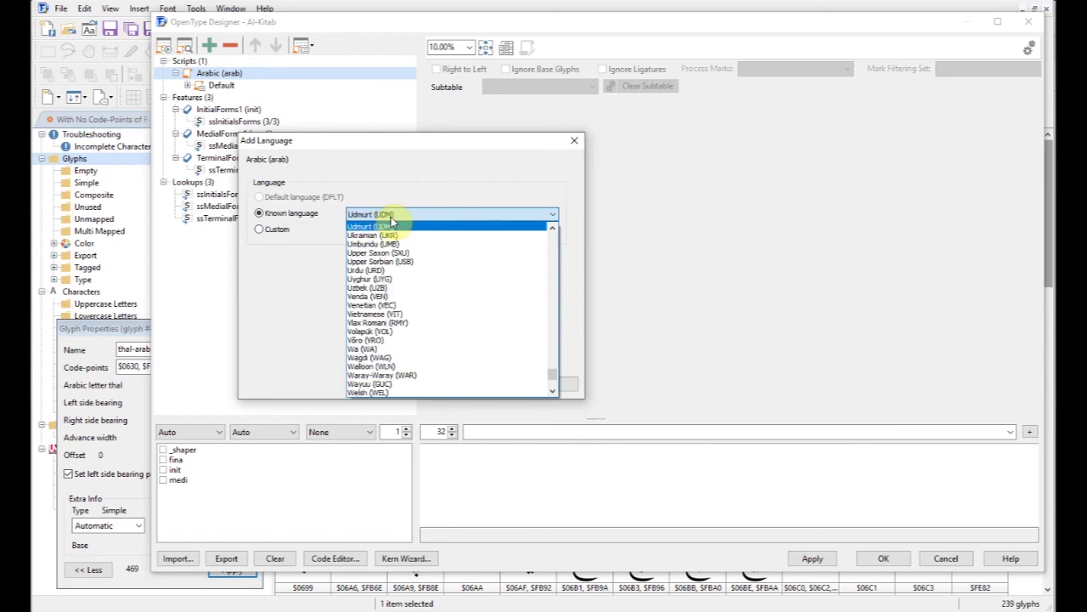
click(378, 271)
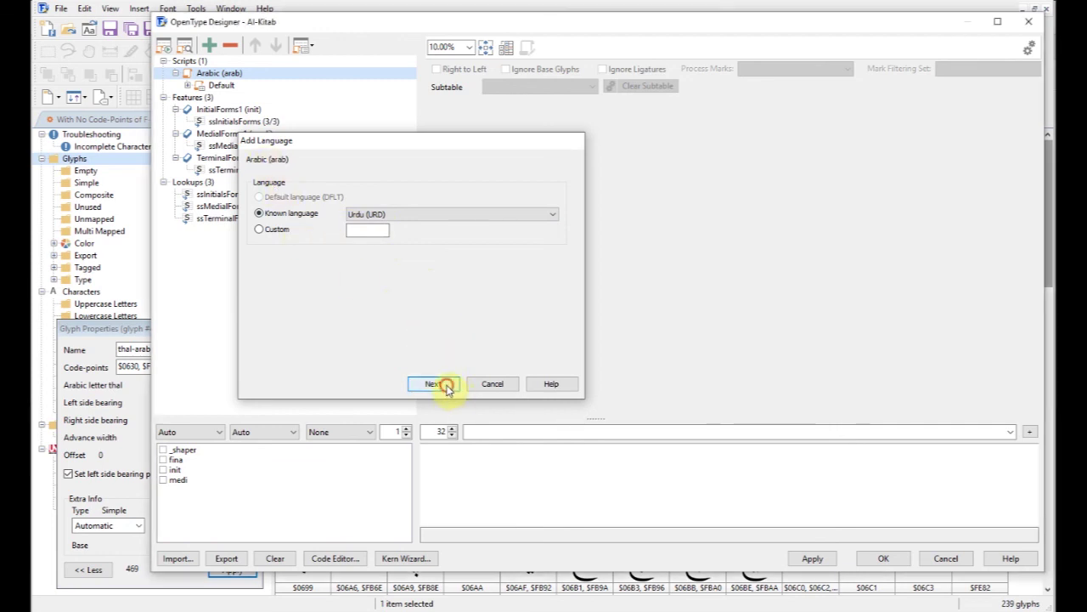
click(449, 386)
click(205, 101)
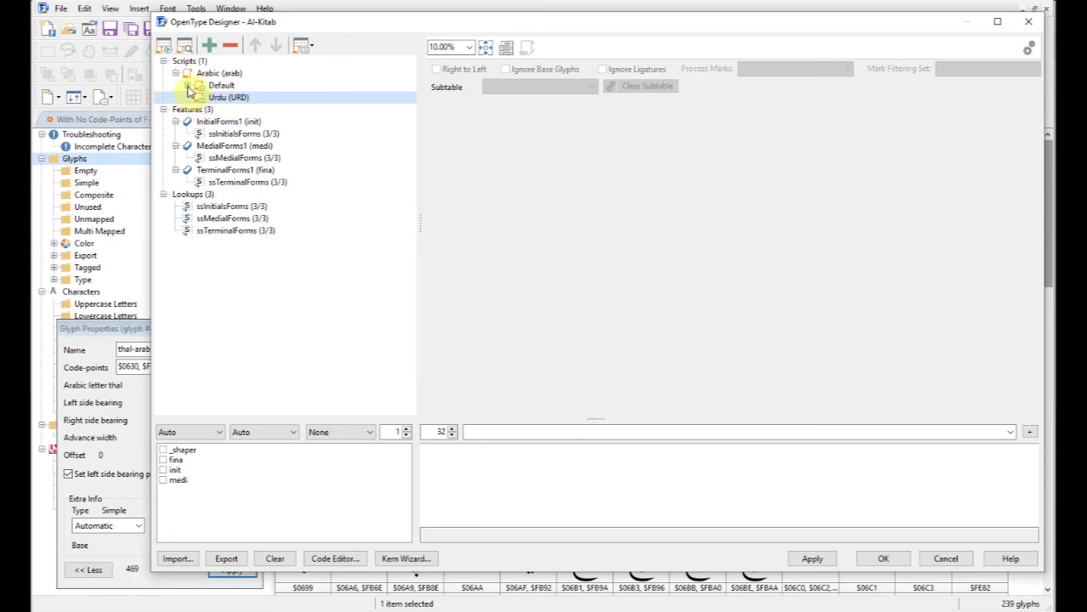
- Delete the Urdu (URD) language from the Arabic script
right_click(219, 98)
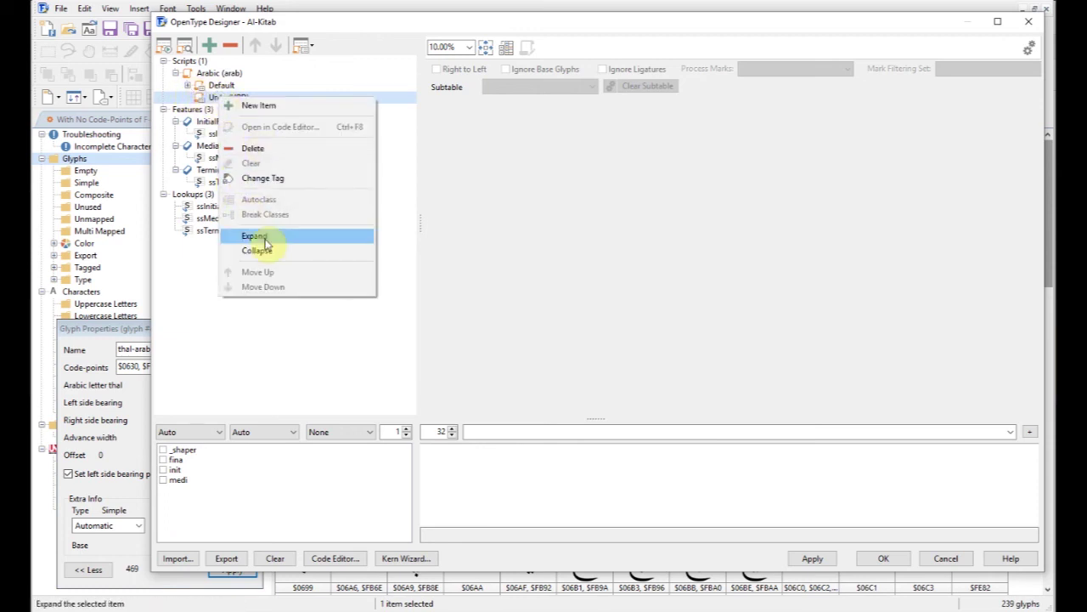
click(255, 150)
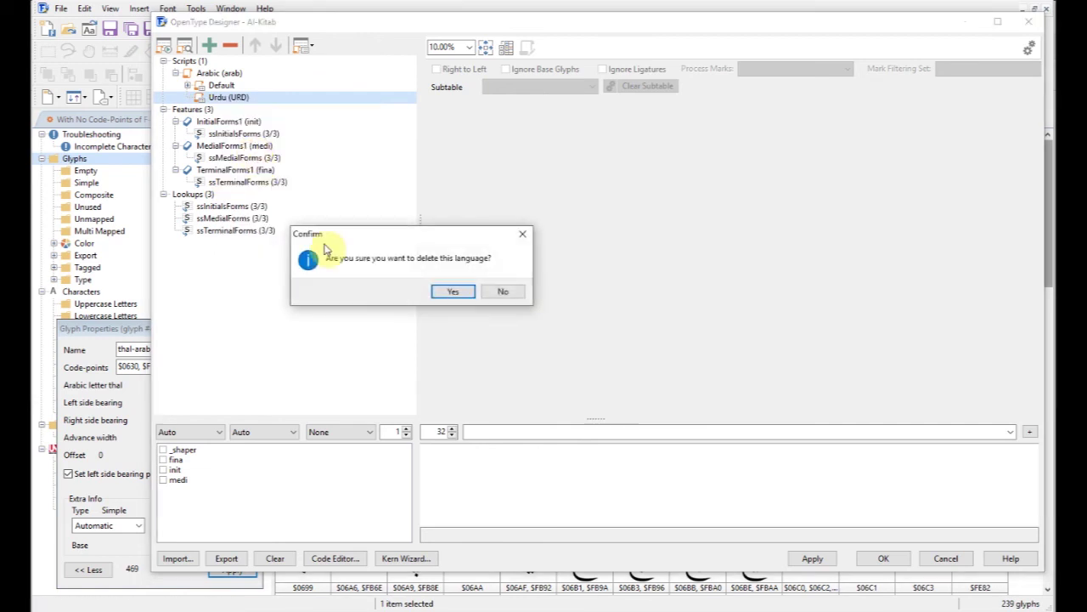
click(459, 292)
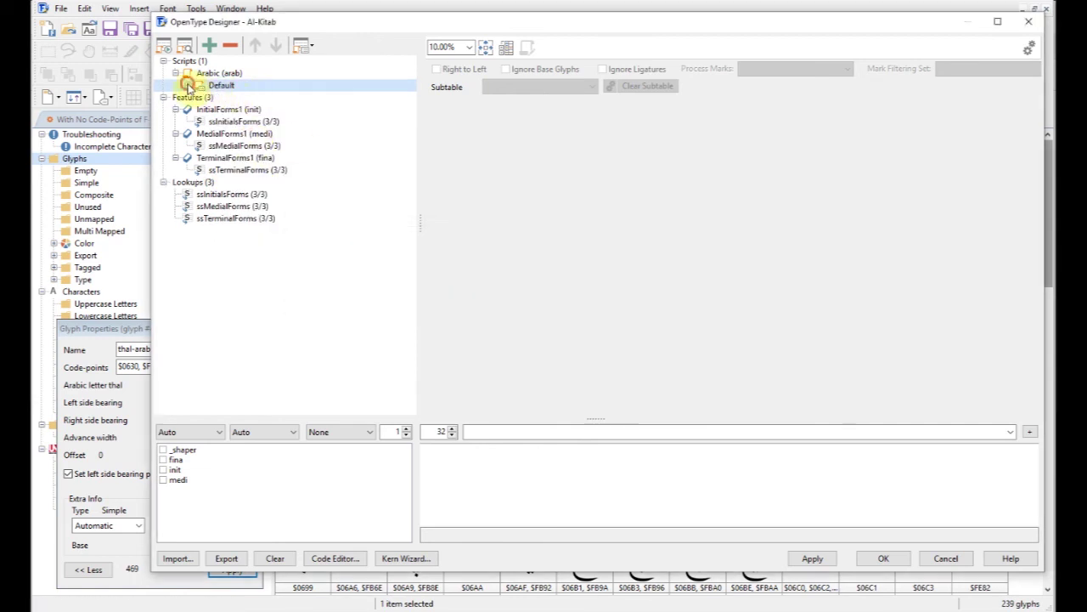
- Expand the Default language's features and examine the beh, teh and theh substitutions in the ssInitialsForms lookup
click(187, 85)
click(252, 98)
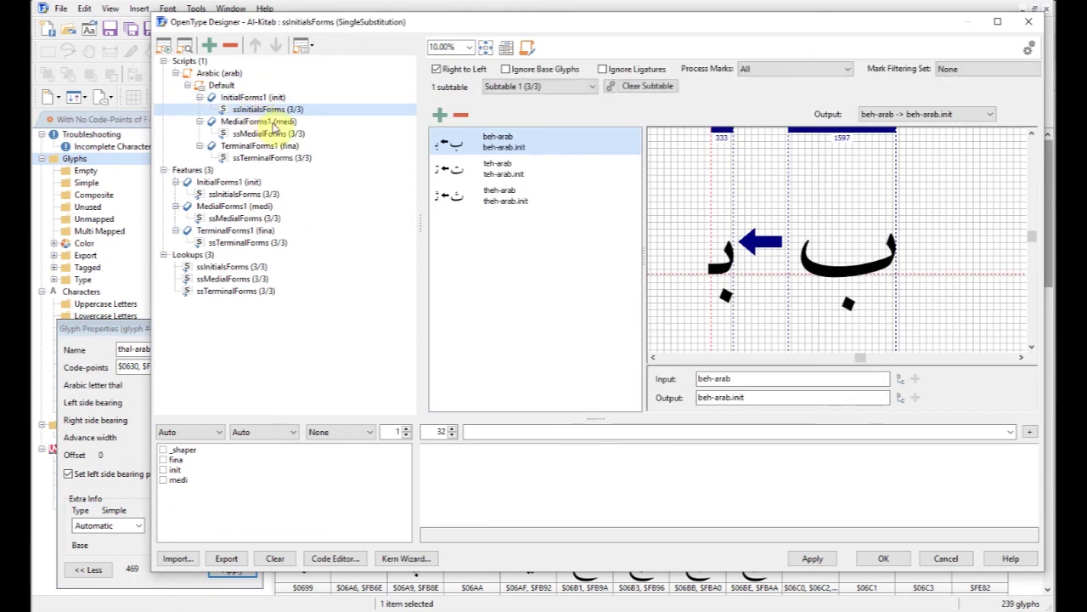
click(267, 123)
click(263, 110)
click(460, 175)
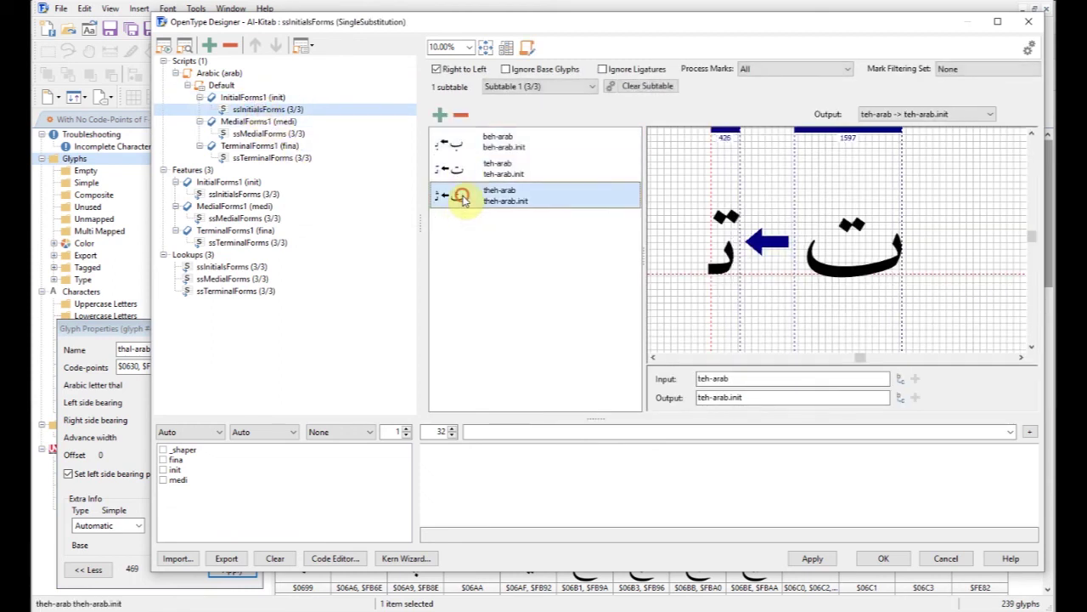
click(458, 197)
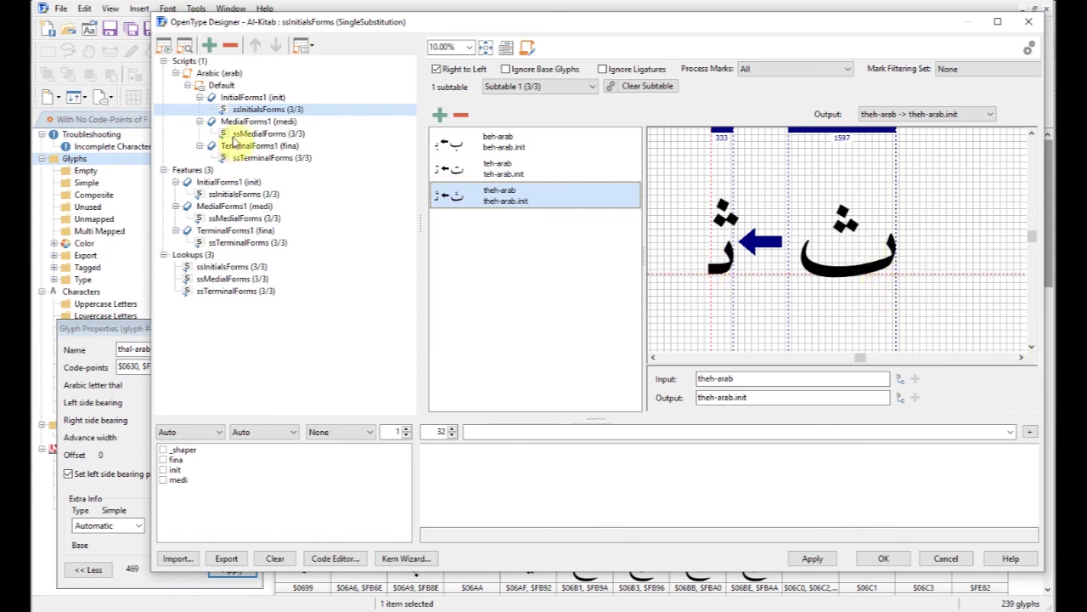
click(508, 141)
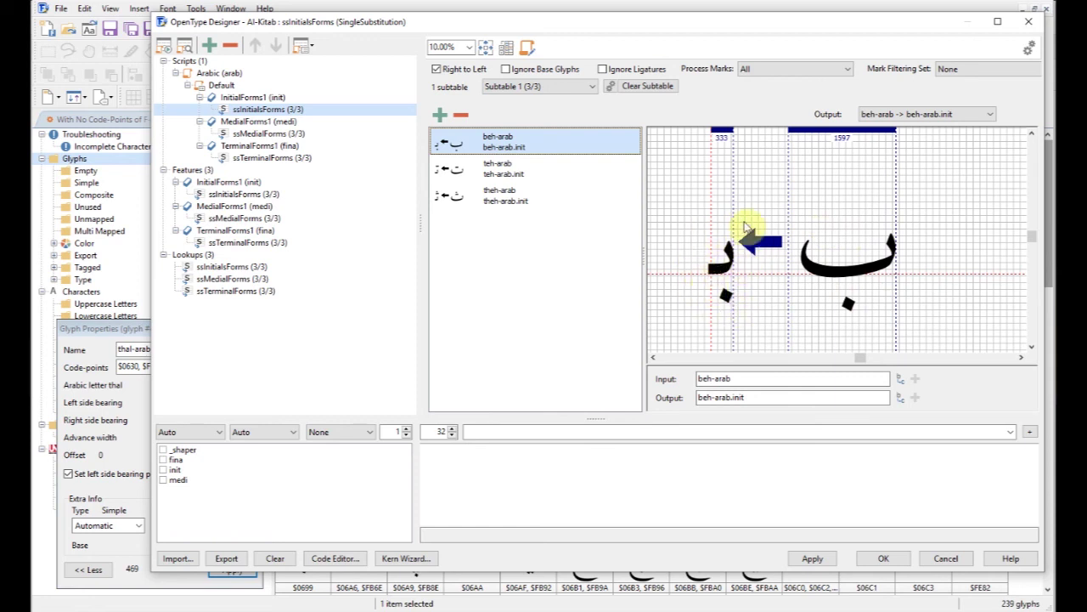
- Apply the OpenType layout changes to the font and close the OpenType Designer
click(814, 559)
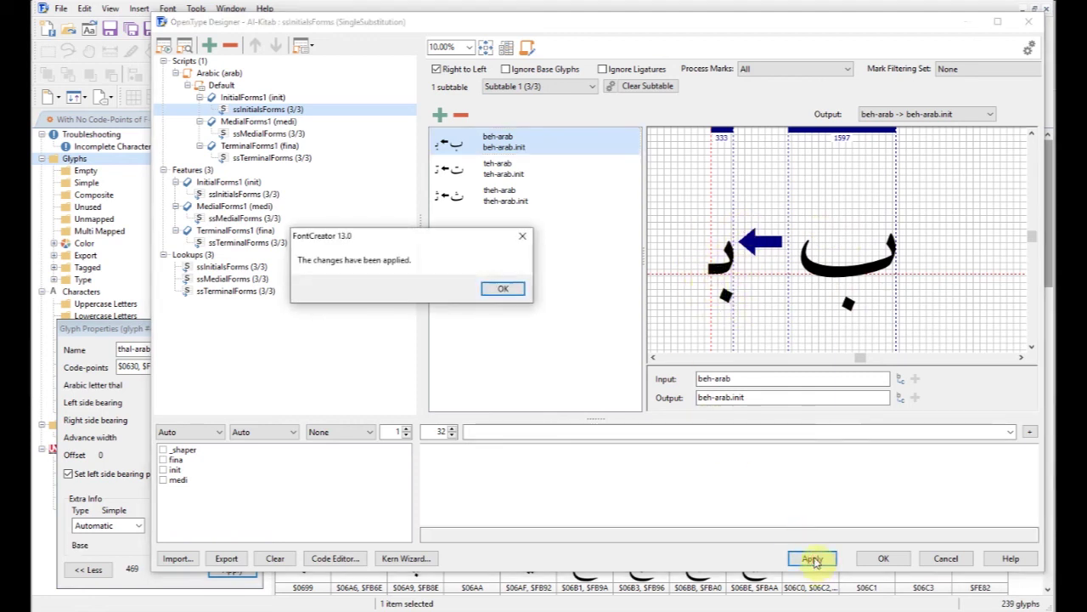
click(507, 292)
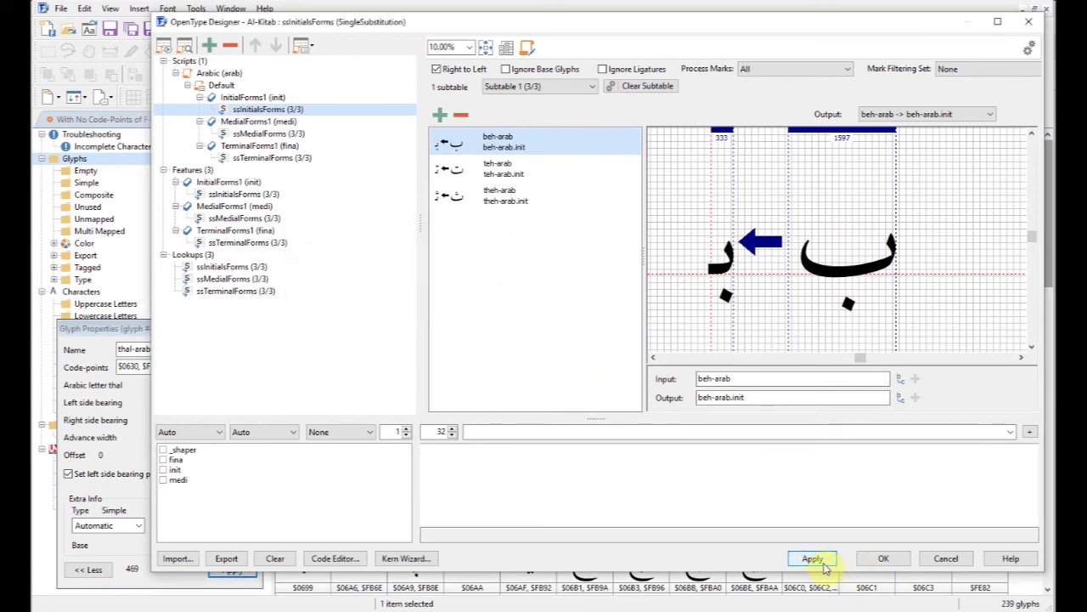
click(884, 561)
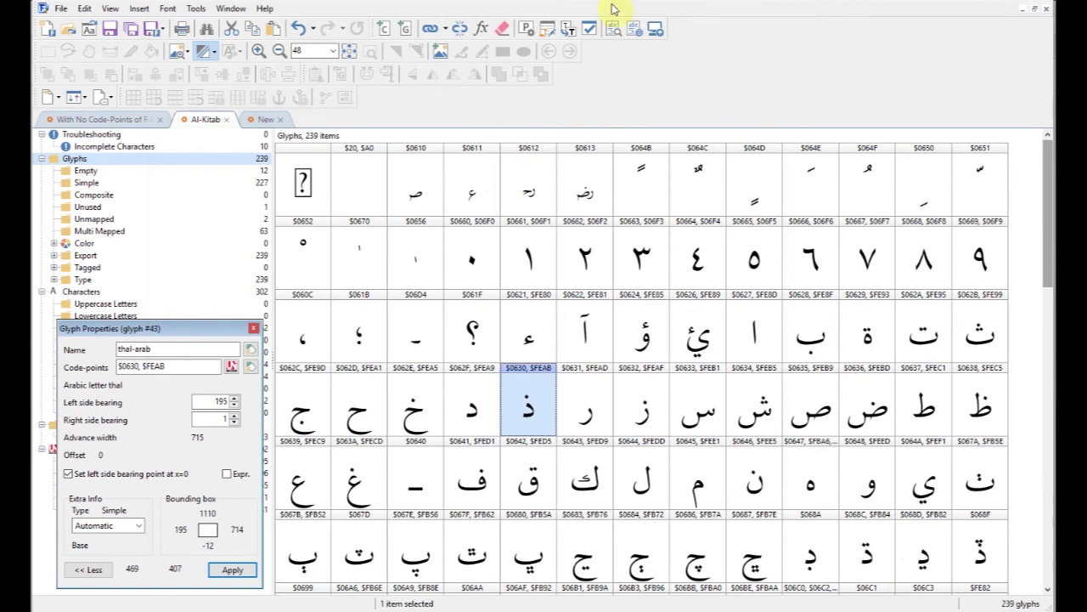
- Open the font test window and clear all of its Arabic sample text
click(614, 30)
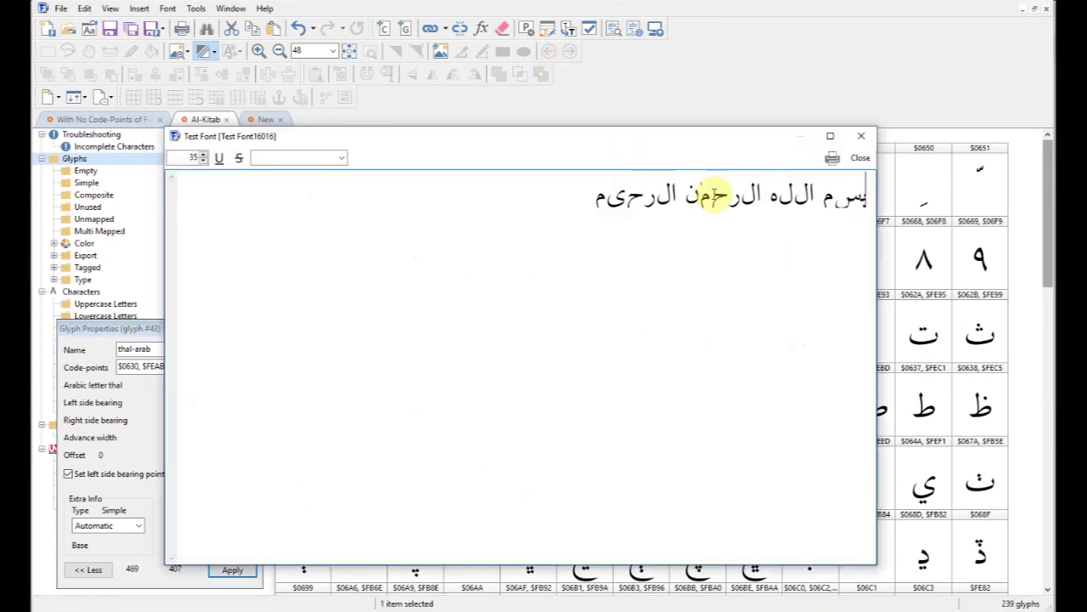
double_click(775, 198)
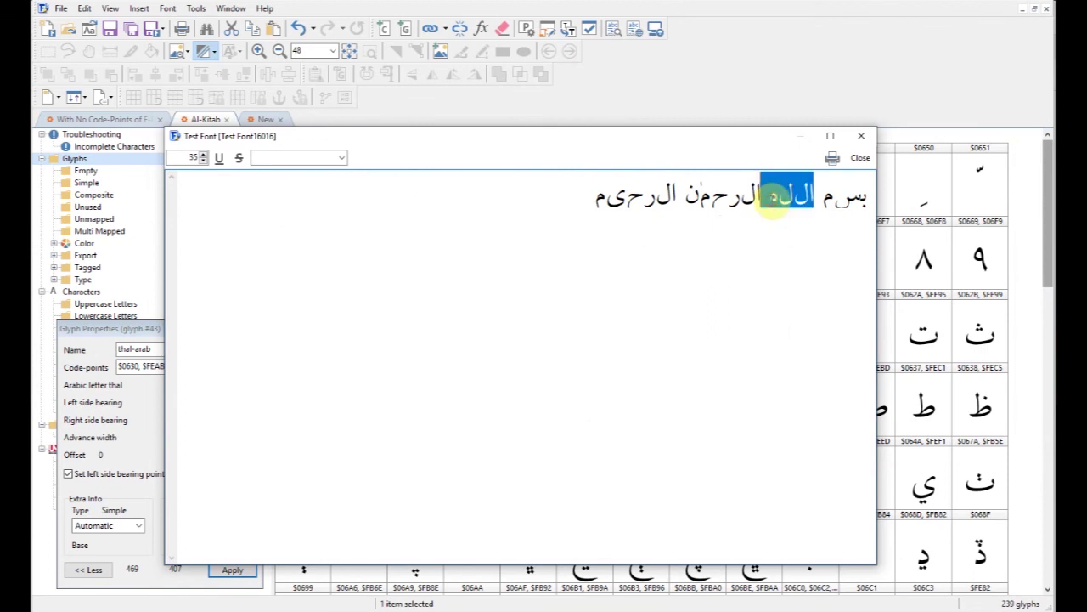
drag(603, 193, 860, 201)
key(Delete)
key(Delete)
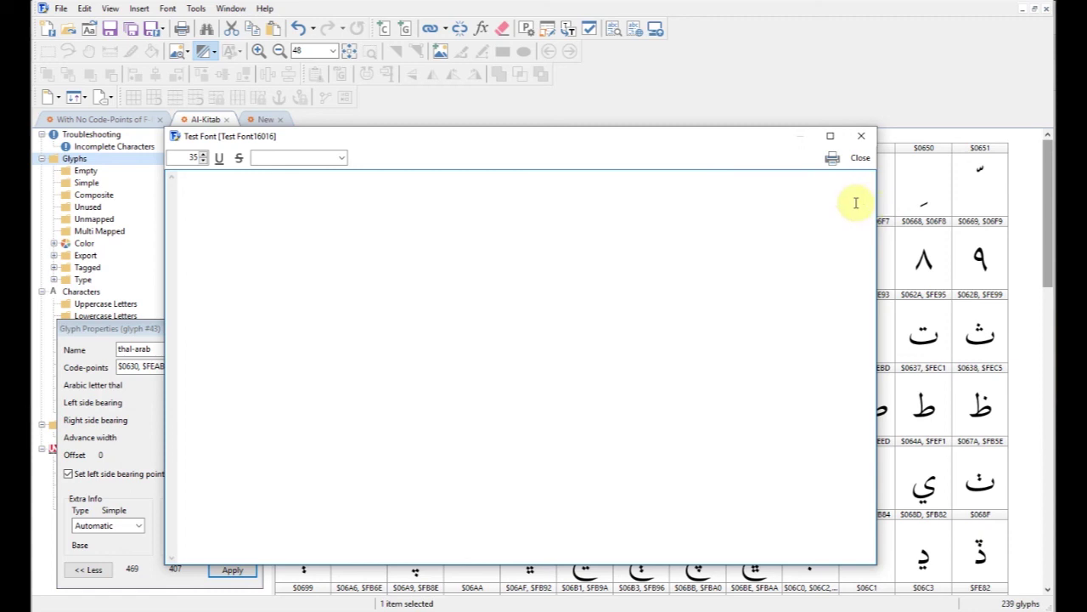
text(b)
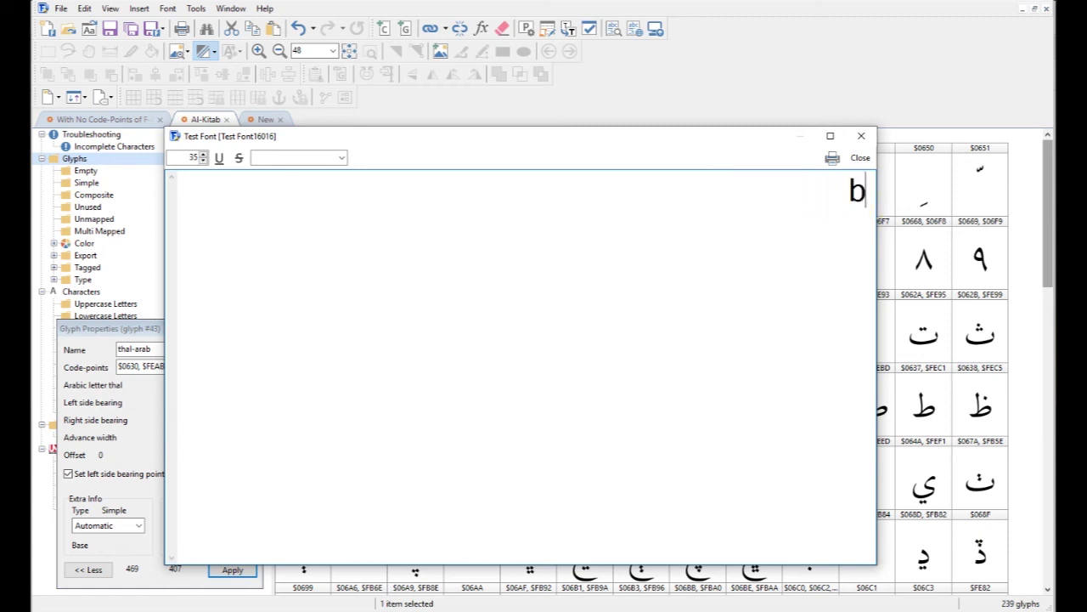
key(BackSpace)
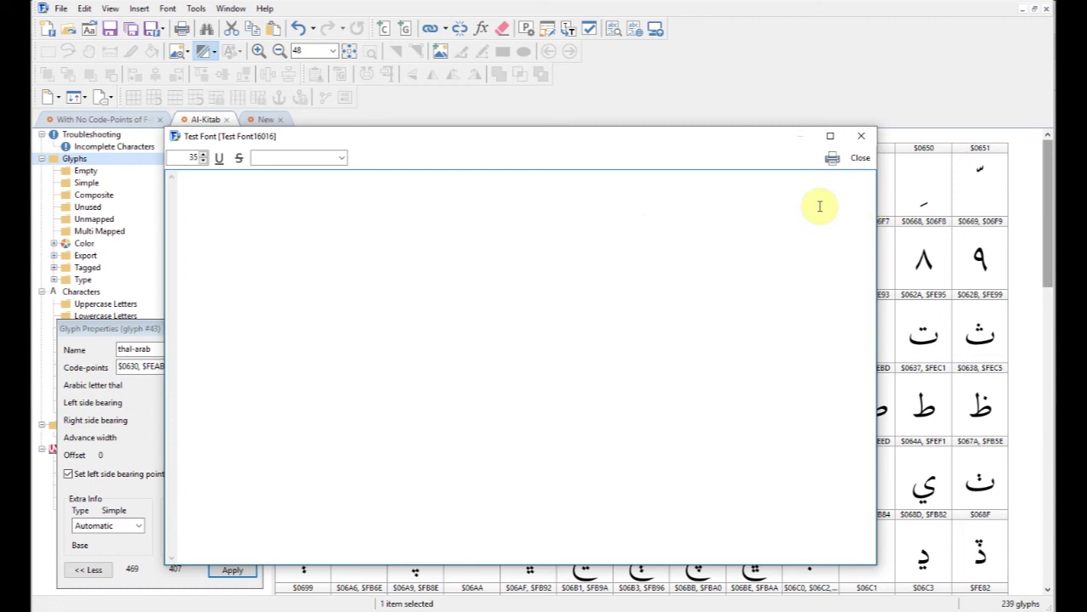
- Enter a run of consecutive beh letters (ب) as test text and set its font size to 70
text(ببب)
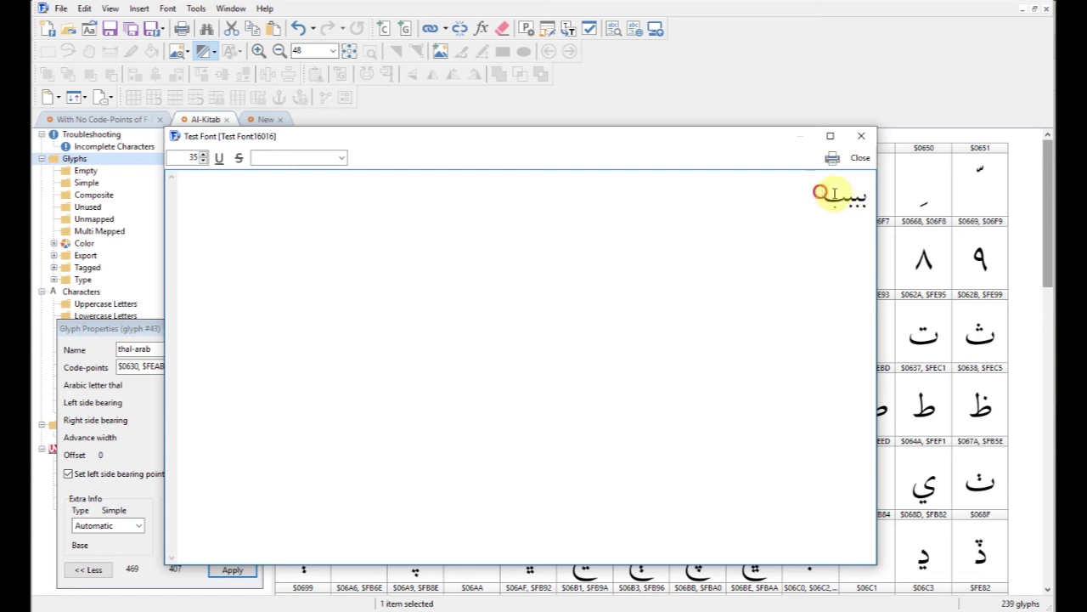
drag(820, 190, 872, 206)
double_click(190, 158)
text(70)
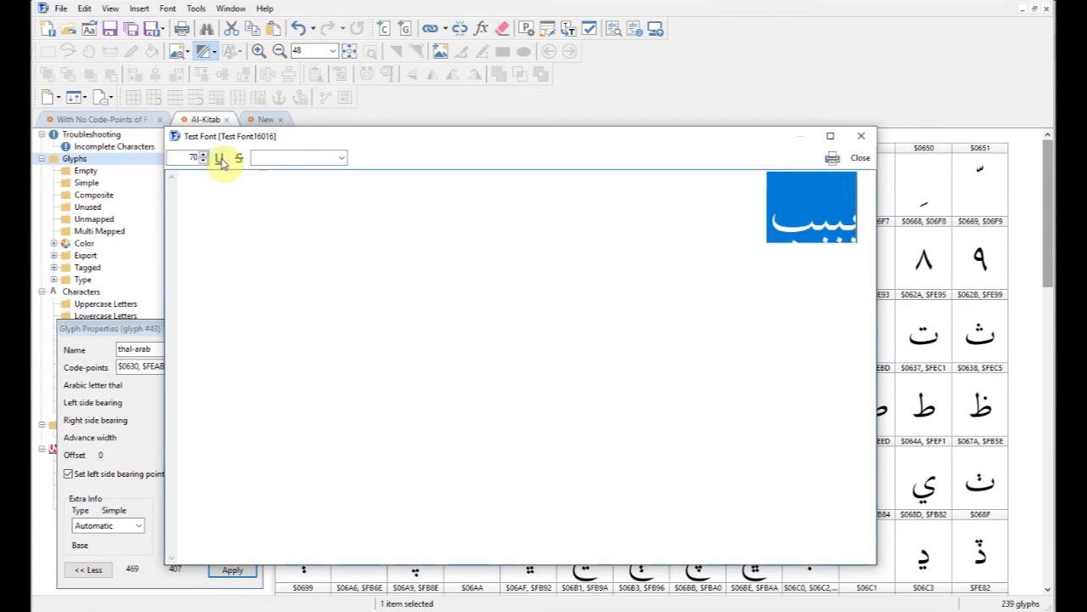
click(742, 227)
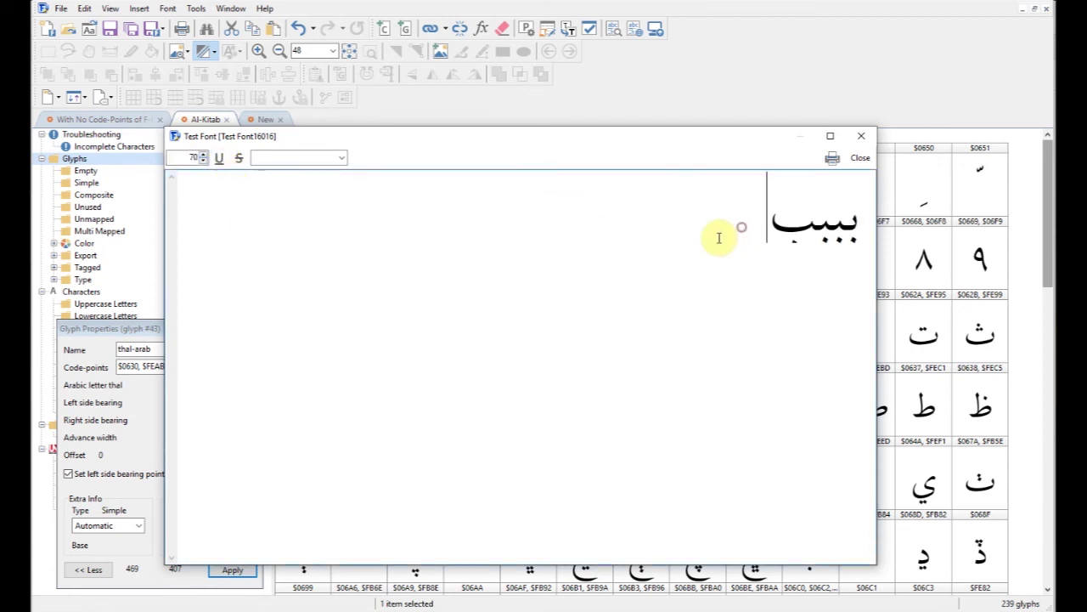
- Test a run of consecutive seen letters (س) after the beh letters, and remove them again from the test text
text(سسسسسس)
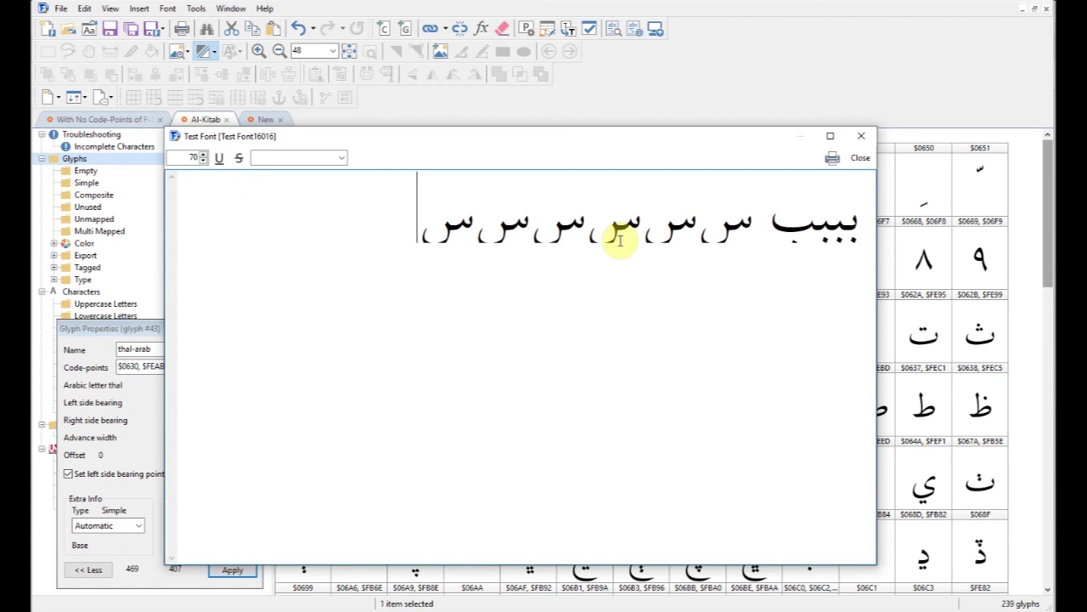
key(BackSpace)
key(BackSpace)
key(BackSpace)
key(BackSpace)
key(BackSpace)
key(BackSpace)
key(BackSpace)
key(BackSpace)
key(BackSpace)
key(BackSpace)
key(BackSpace)
key(BackSpace)
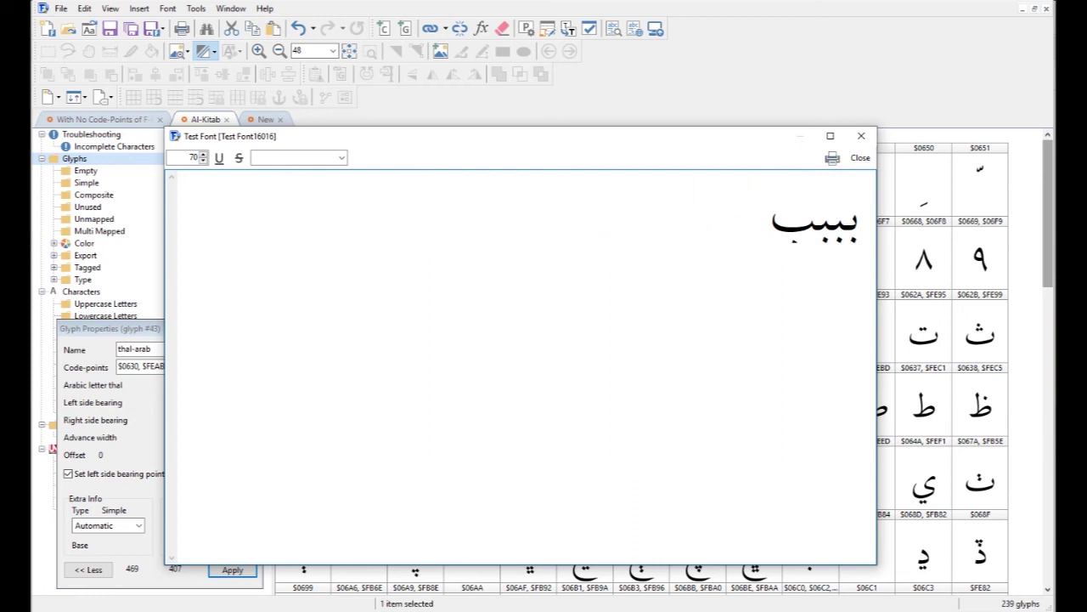
- Add a run of teh letters (ت) and a run of theh letters (ث) after the beh letters, and close the font test window
text(تتت)
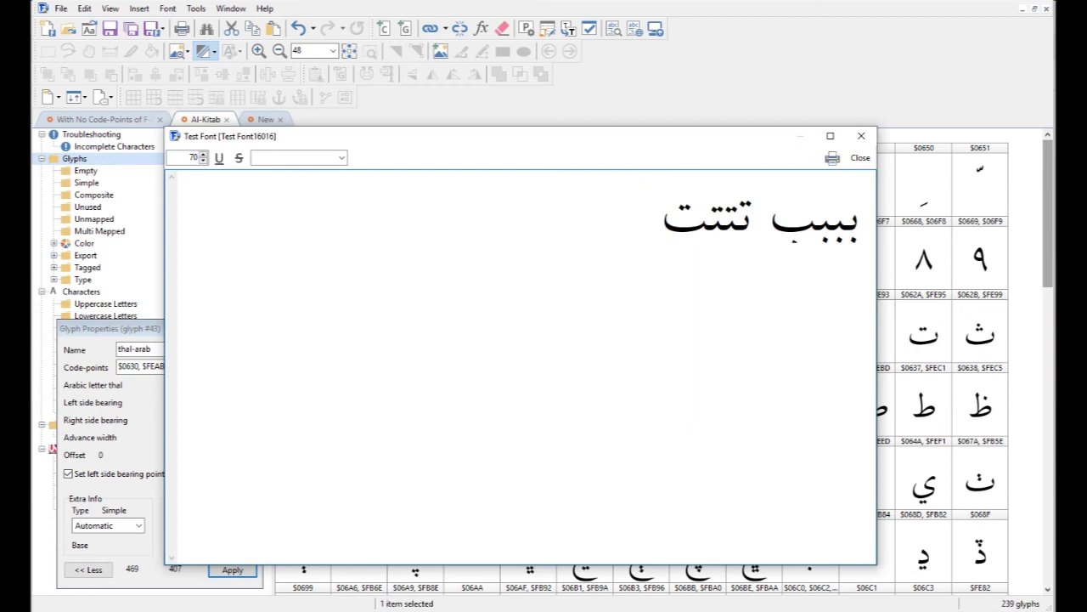
text( ثث)
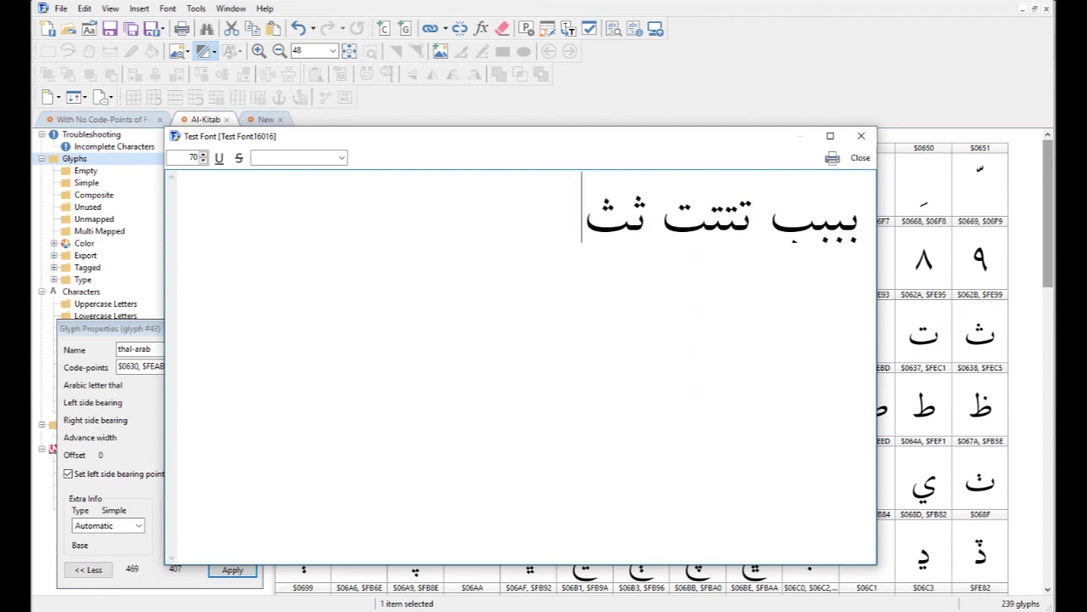
text(ثثثث)
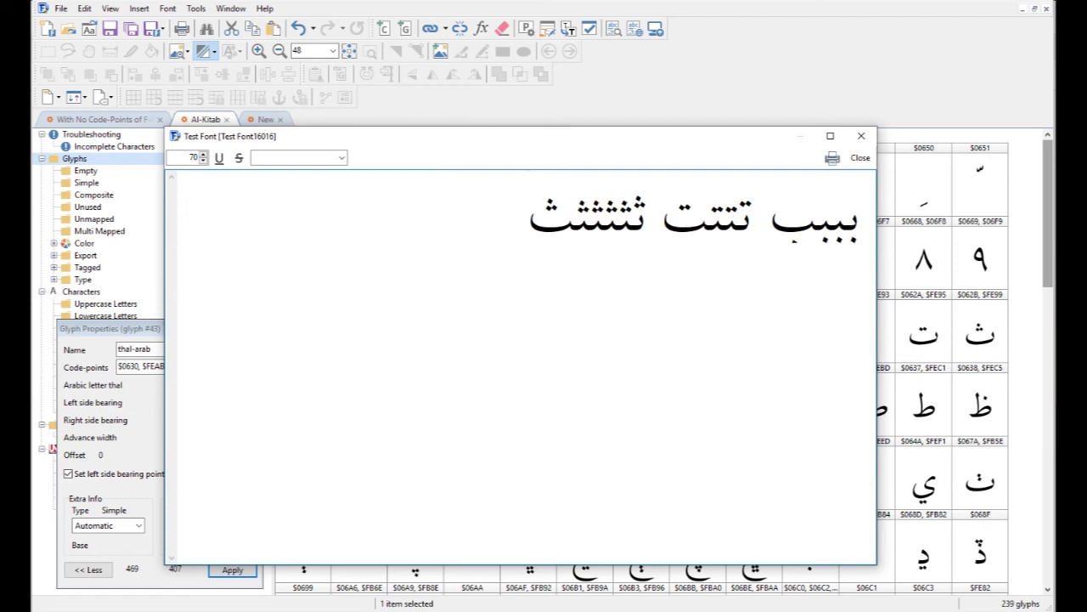
click(860, 159)
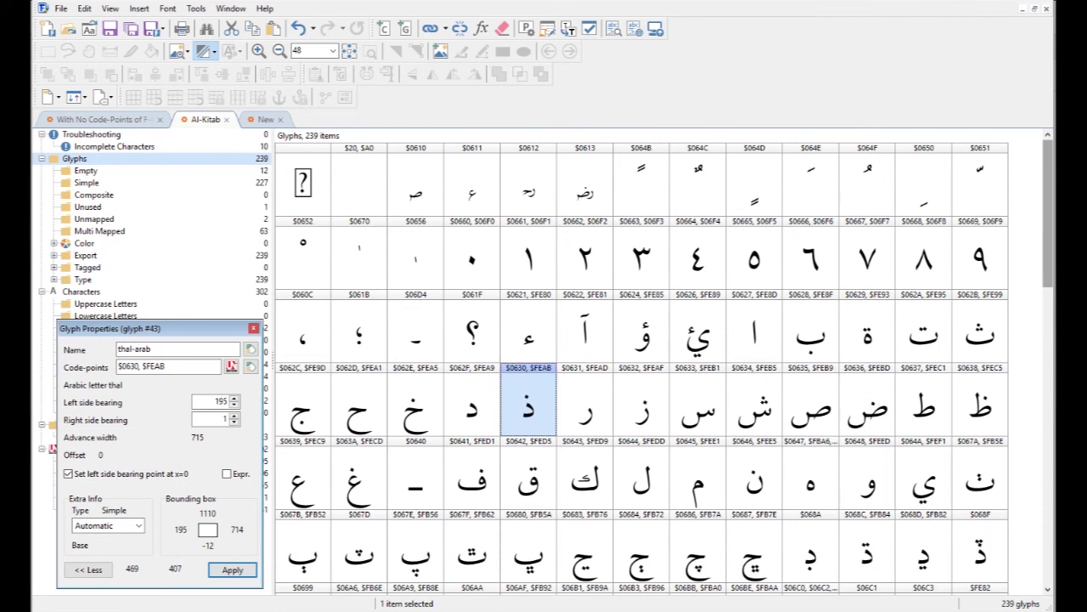